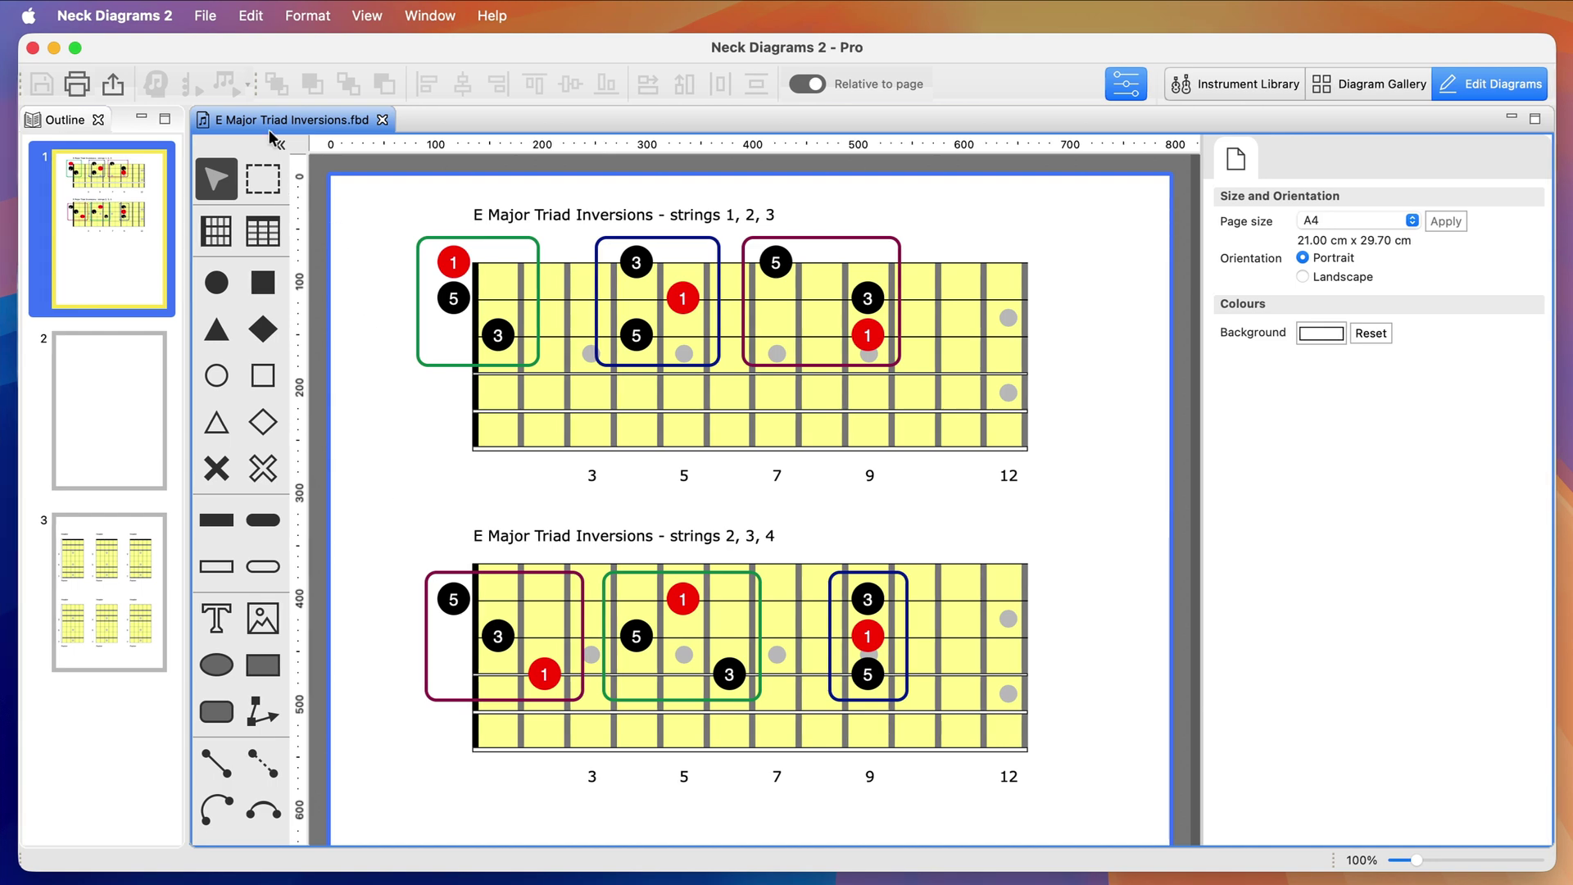
Create a new document from the Blank template.
left_click(204, 16)
left_click(246, 52)
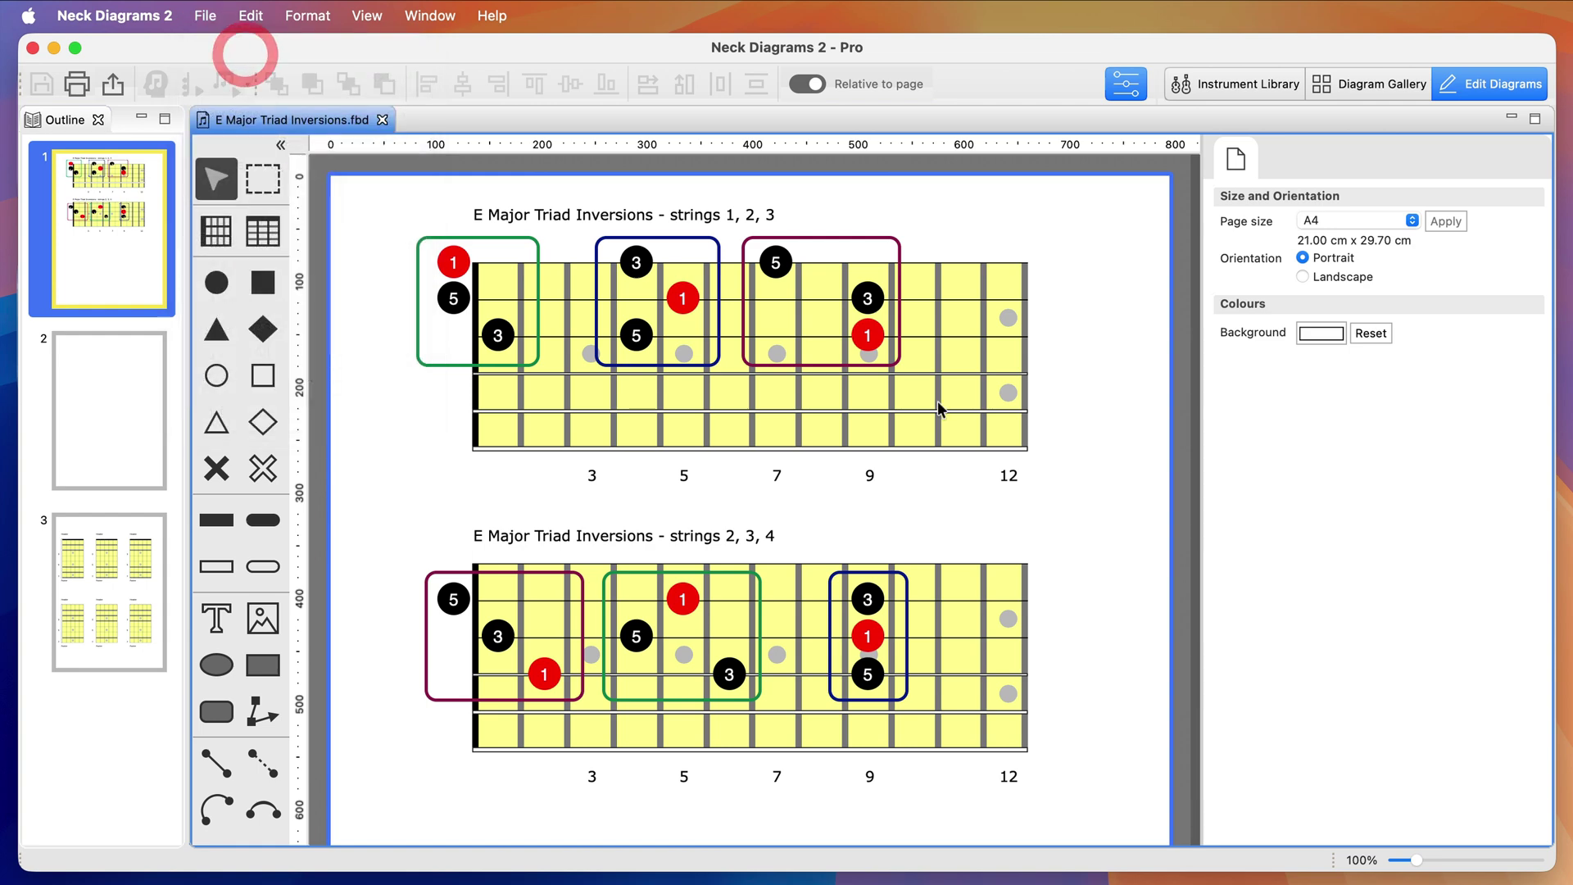
left_click(582, 236)
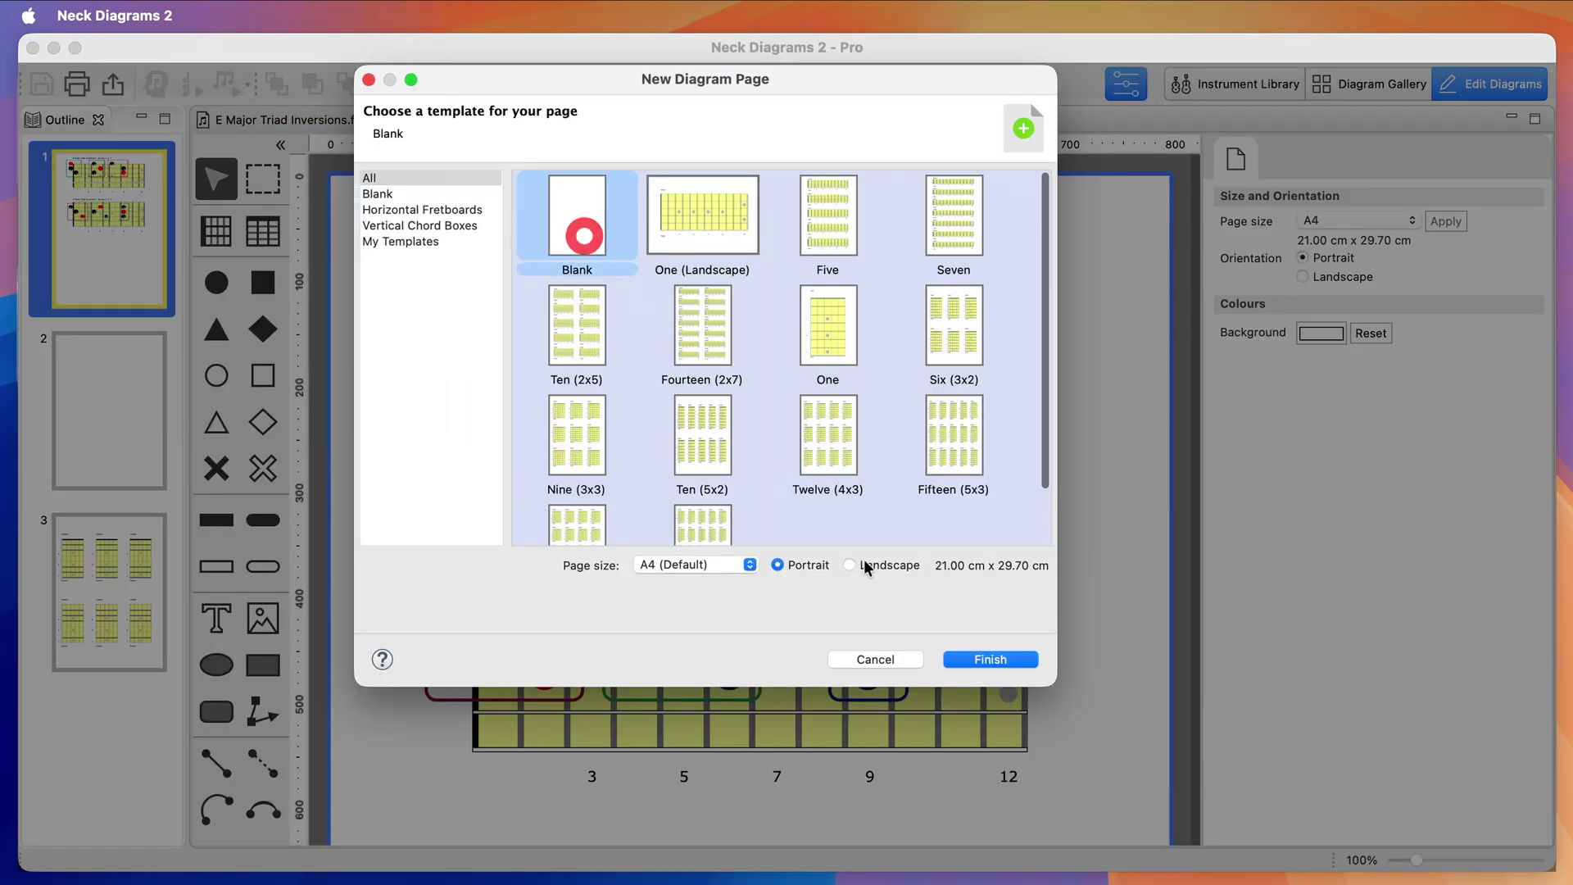
left_click(965, 652)
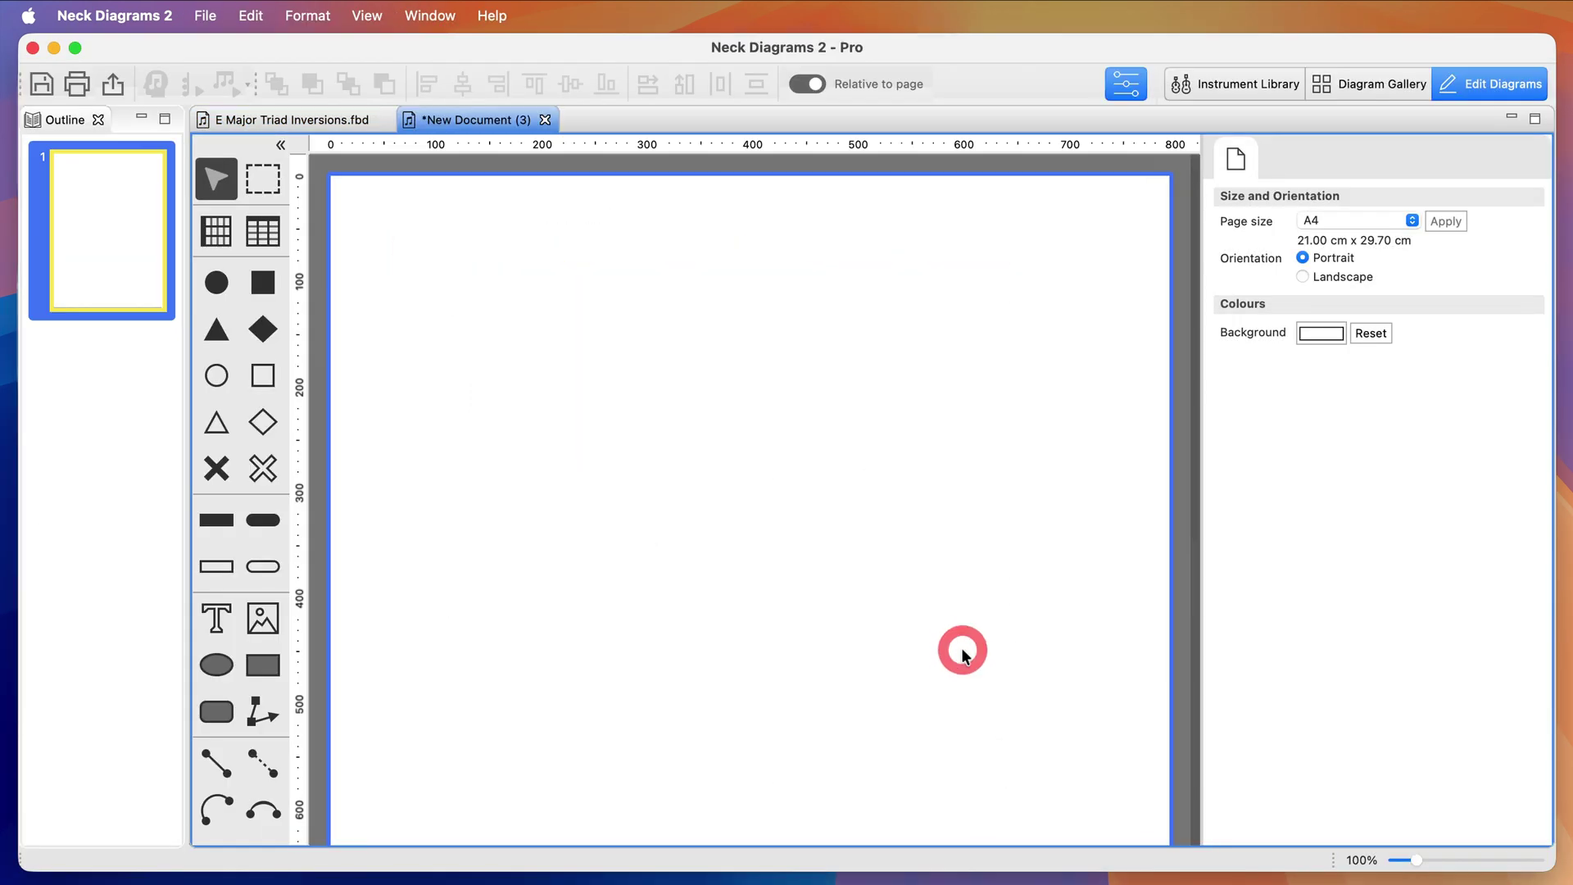
Add a fretboard with open-string notes shown and footer hidden, then duplicate it below.
left_click(215, 233)
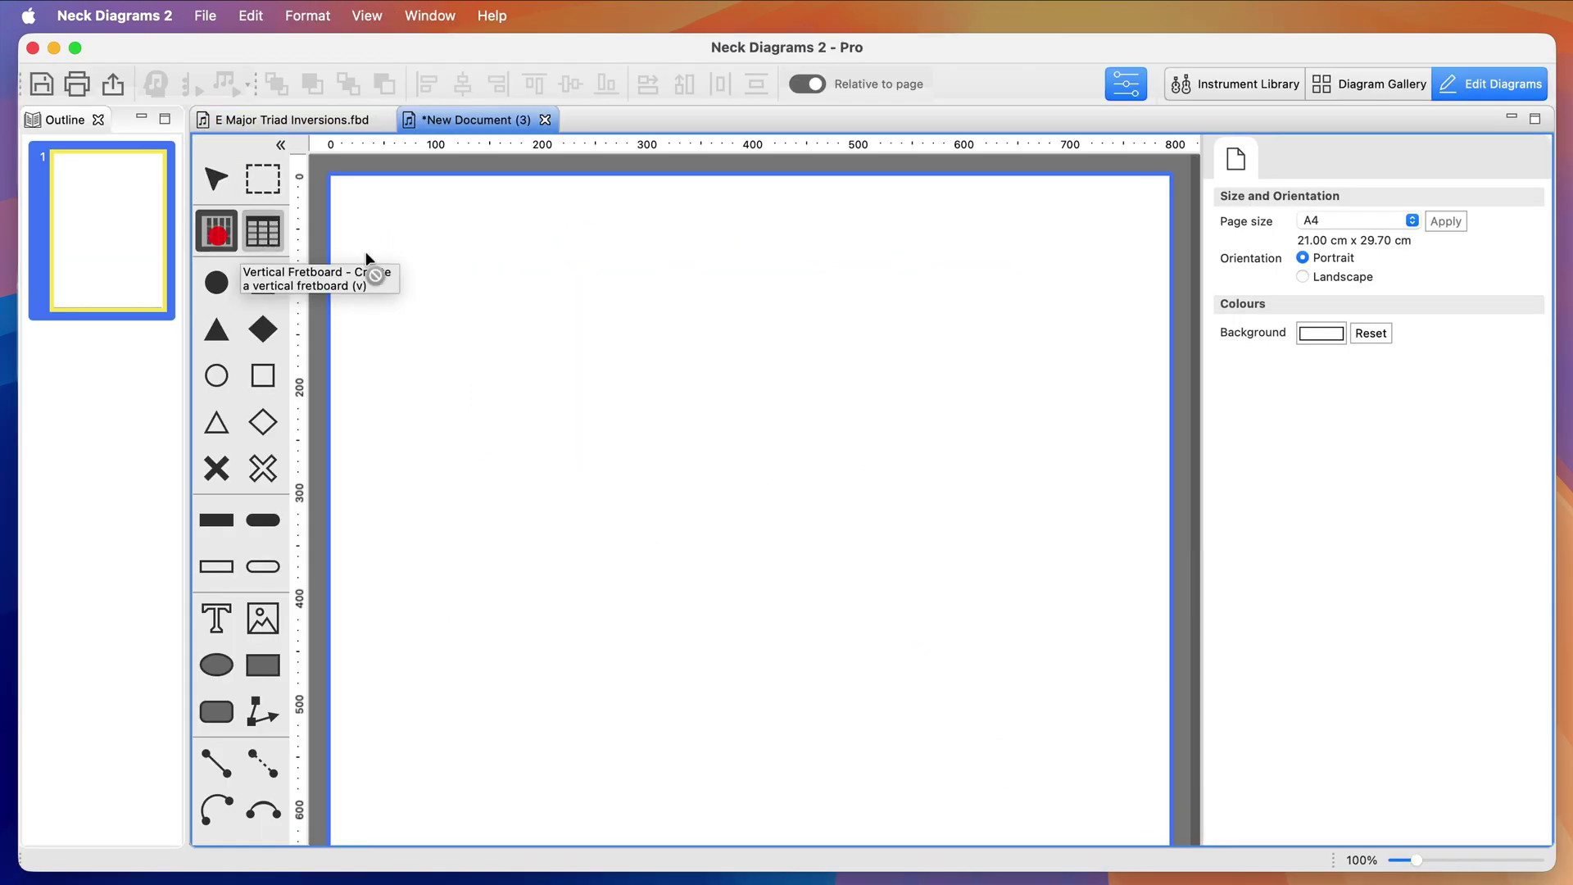
left_click(430, 230)
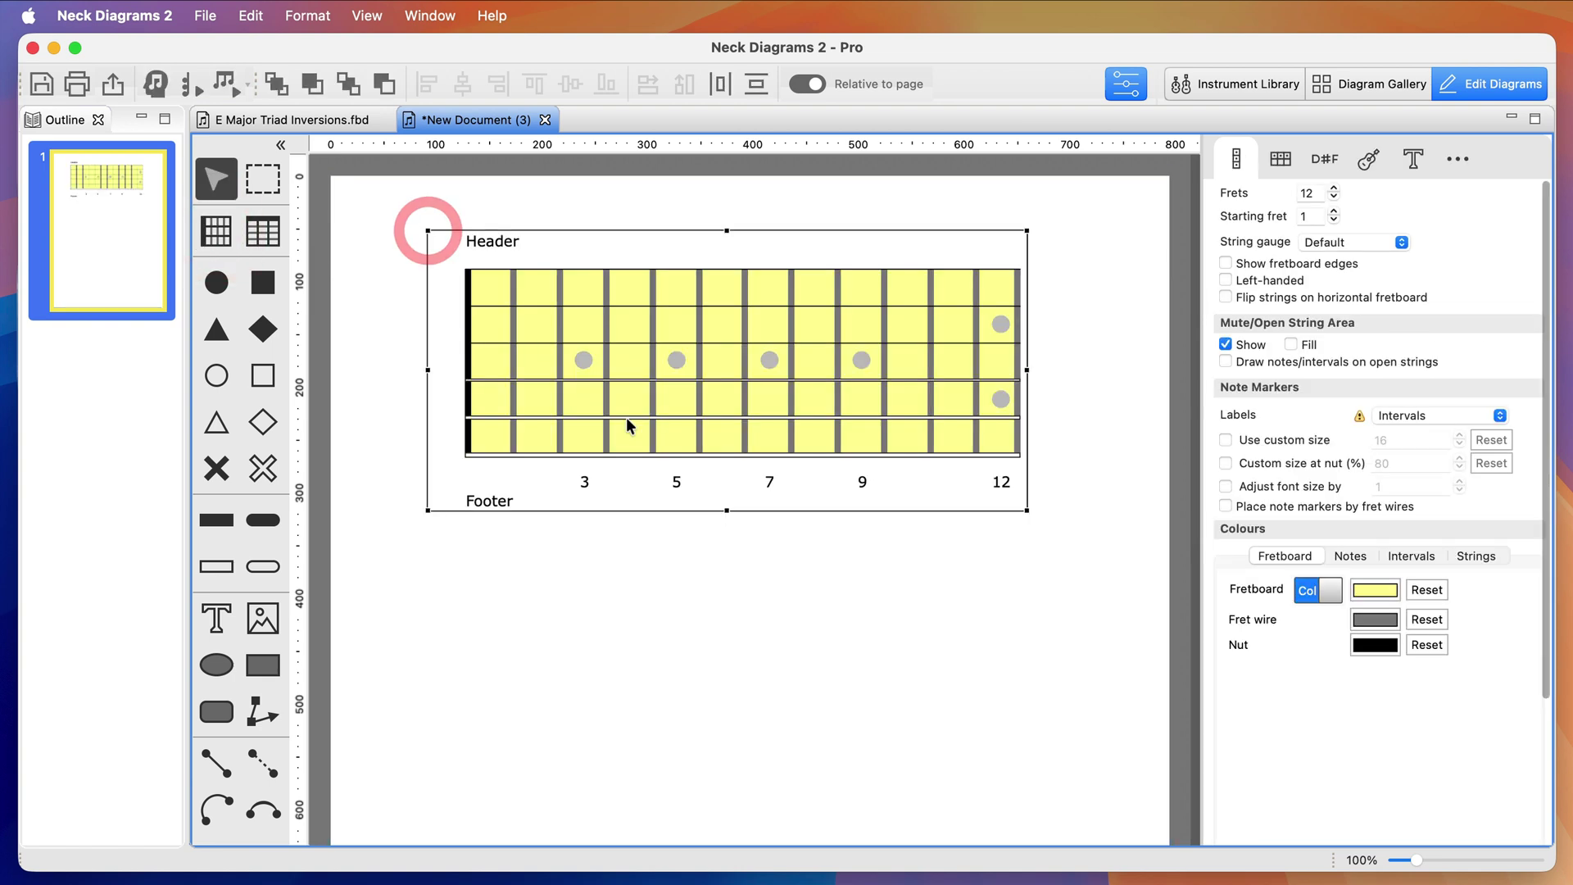
left_click(1271, 365)
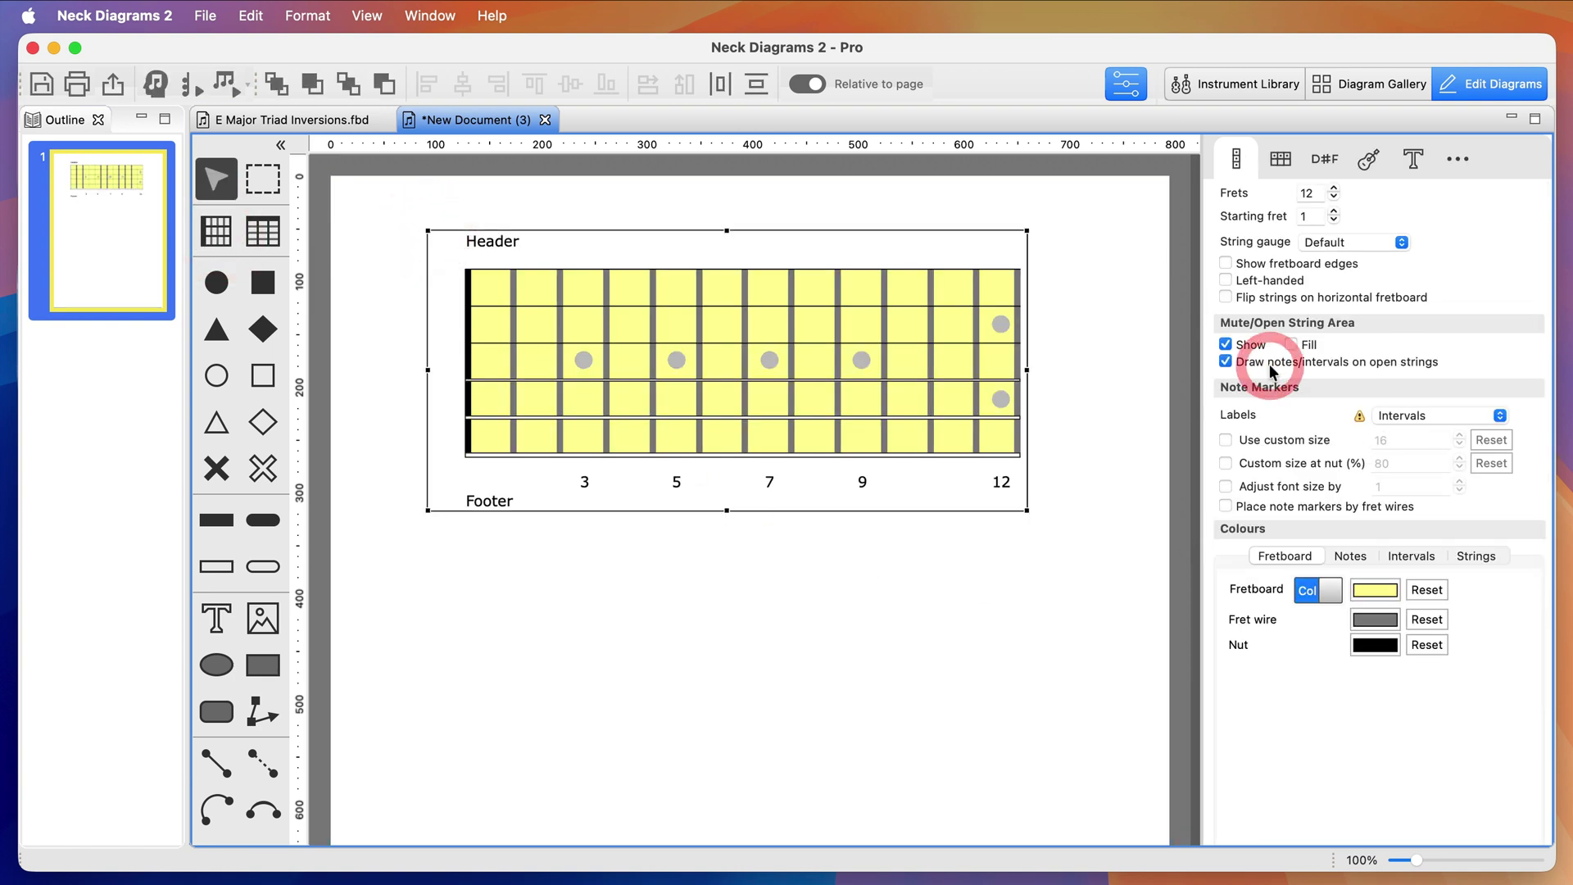
left_click(1411, 164)
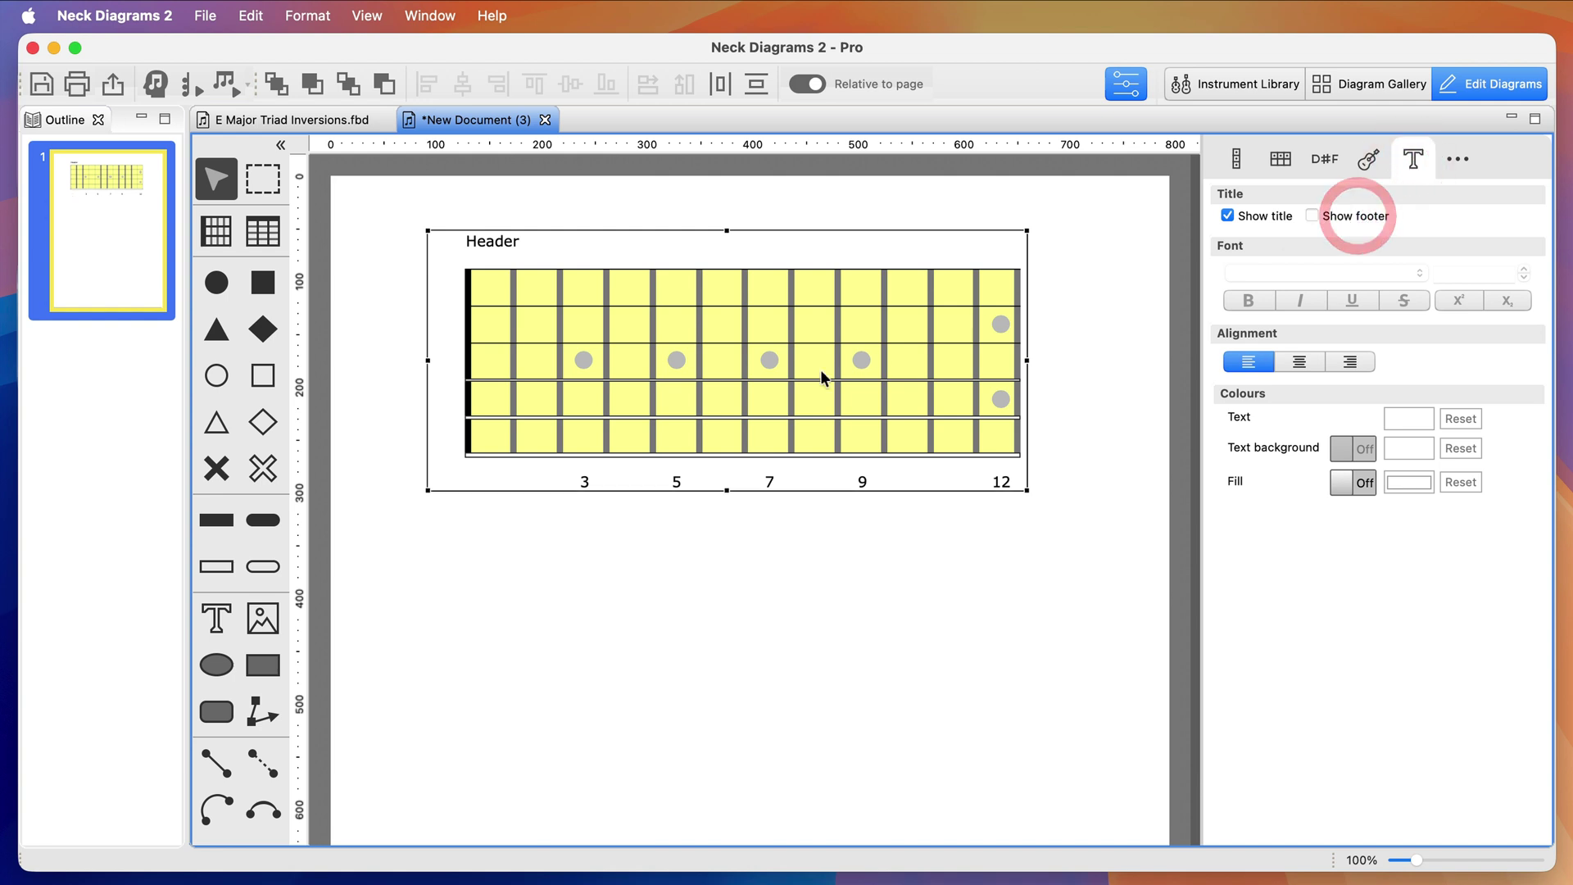
left_click_drag(725, 381, 726, 656)
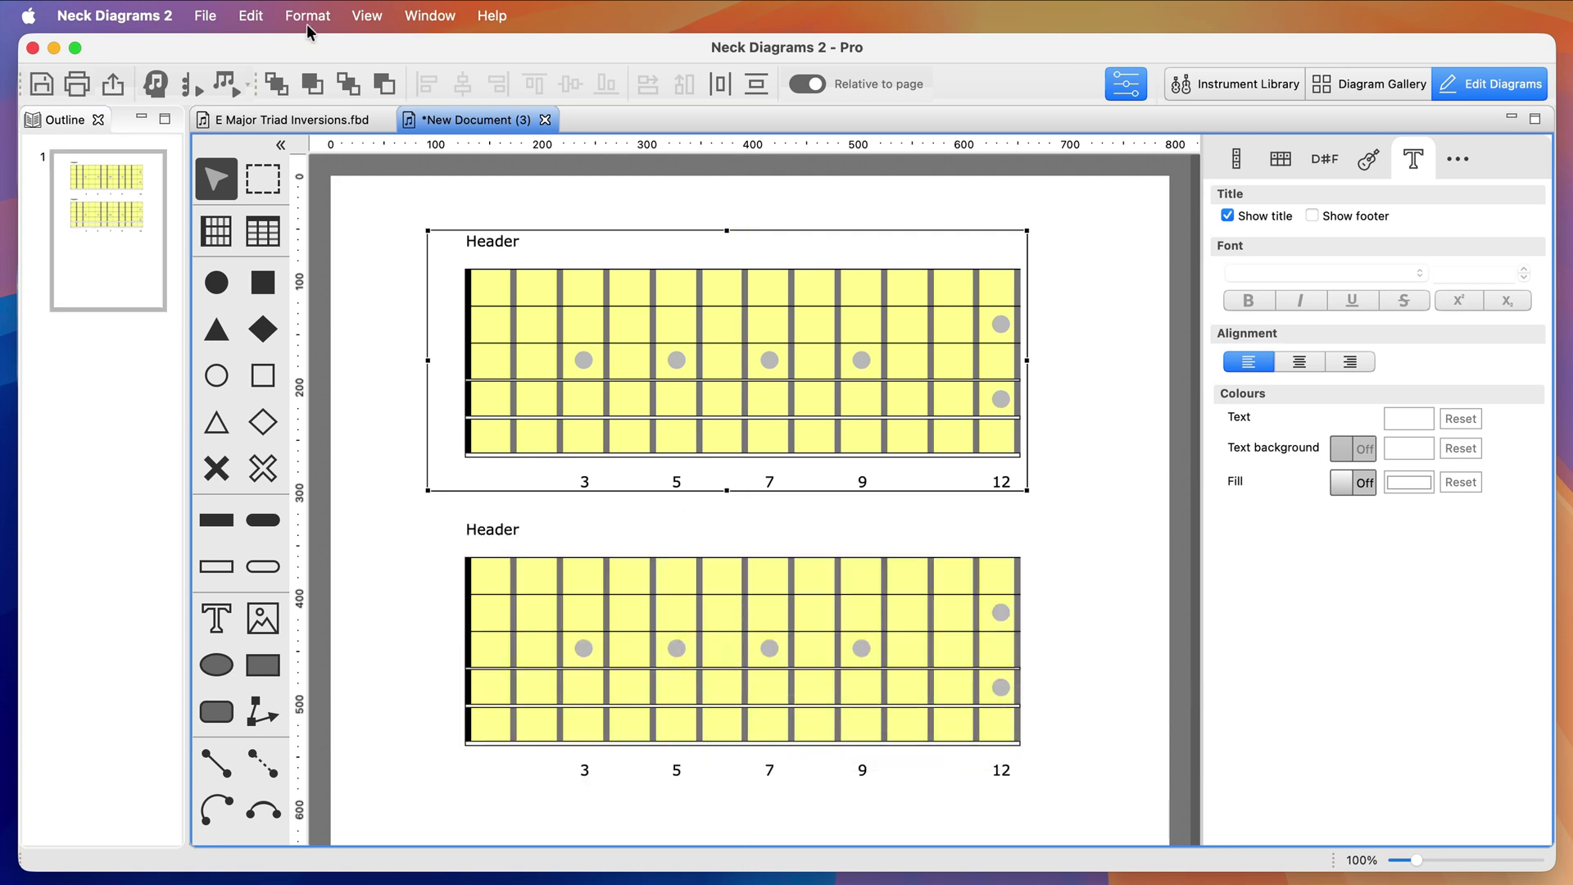
Select all fretboards and pick Major Triad under Triads in the Scale Generator.
left_click(251, 15)
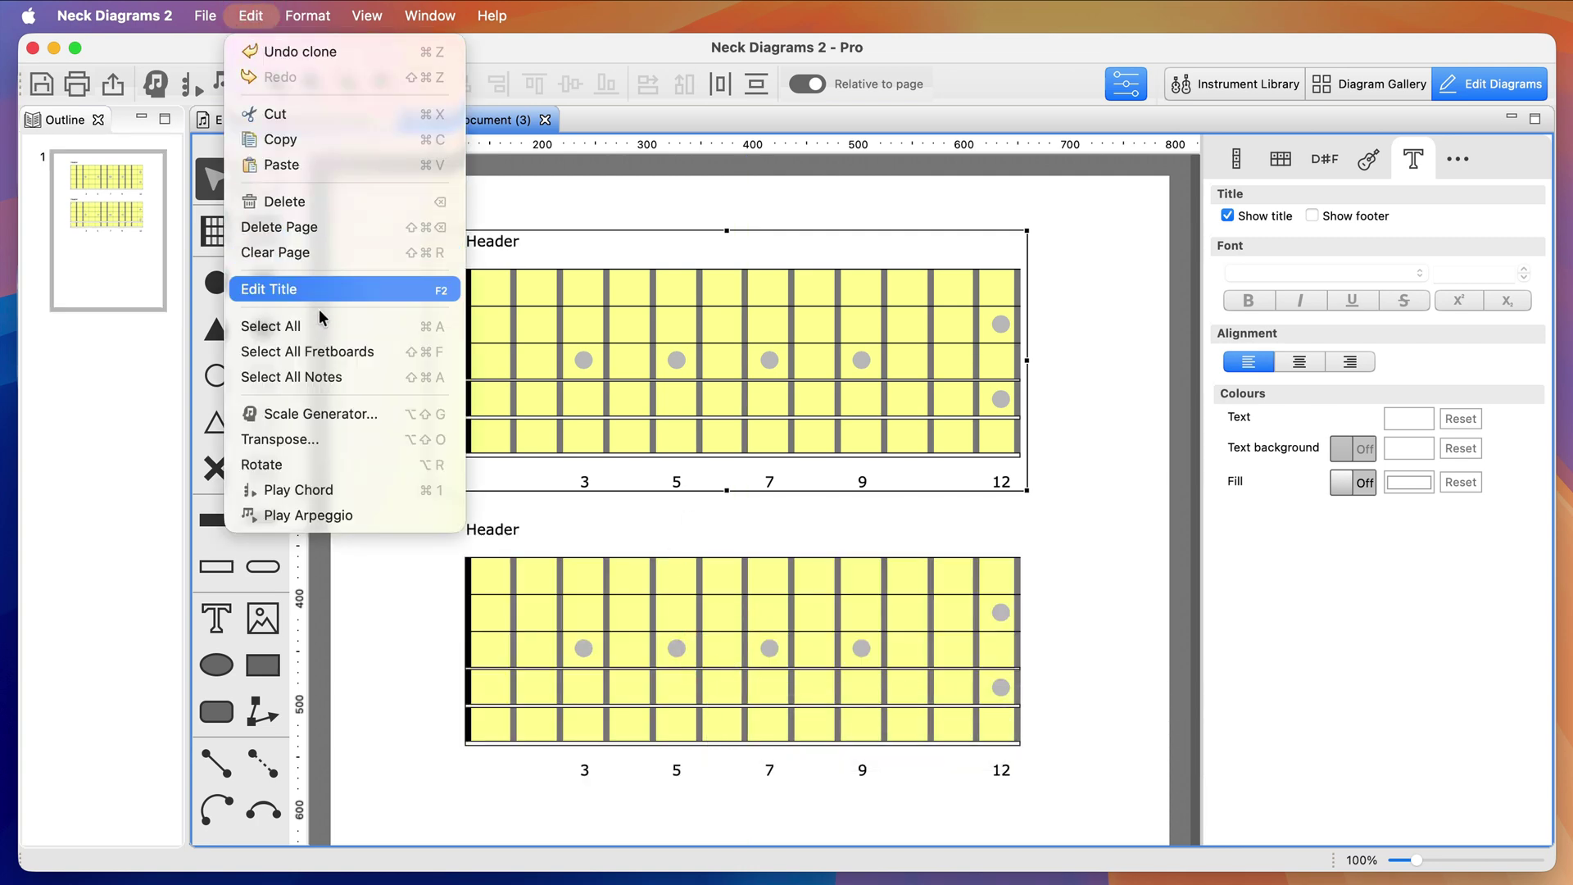
left_click(319, 351)
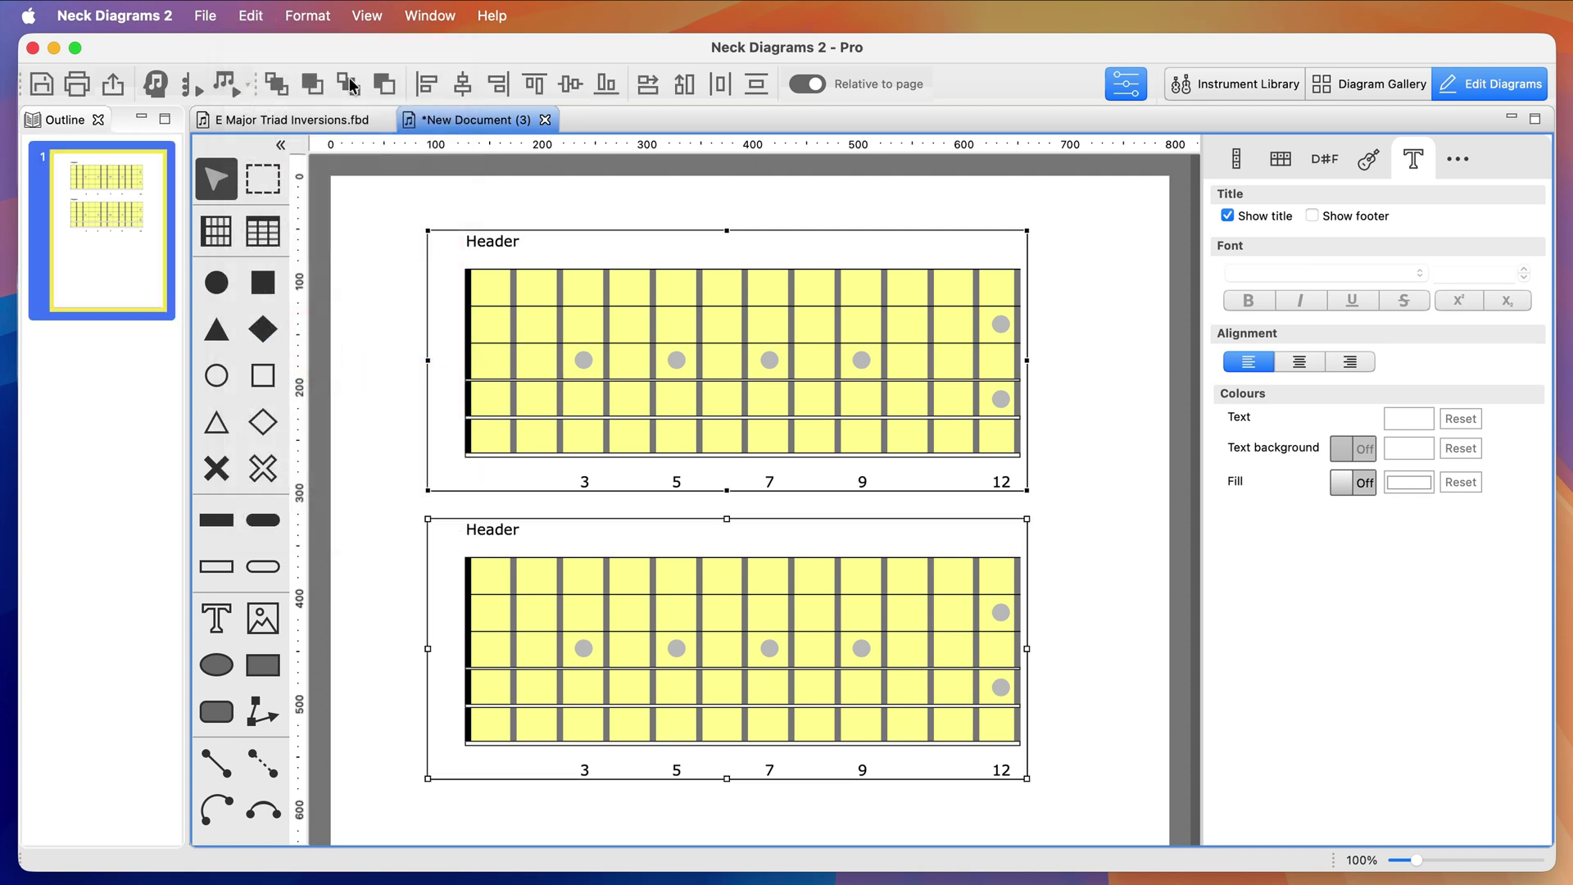
left_click(252, 16)
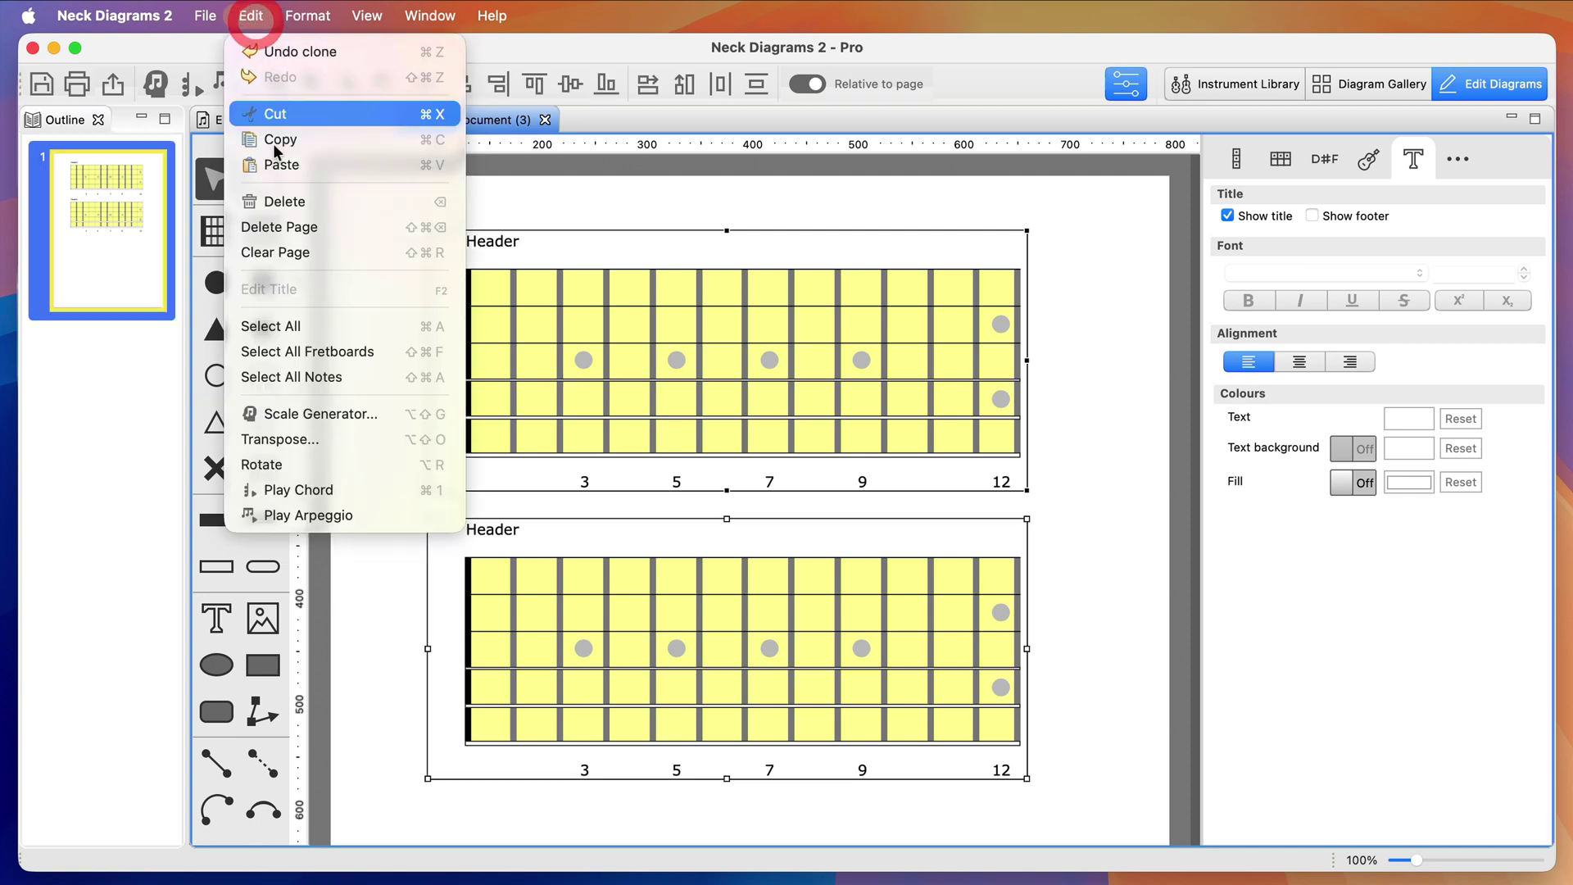
left_click(347, 415)
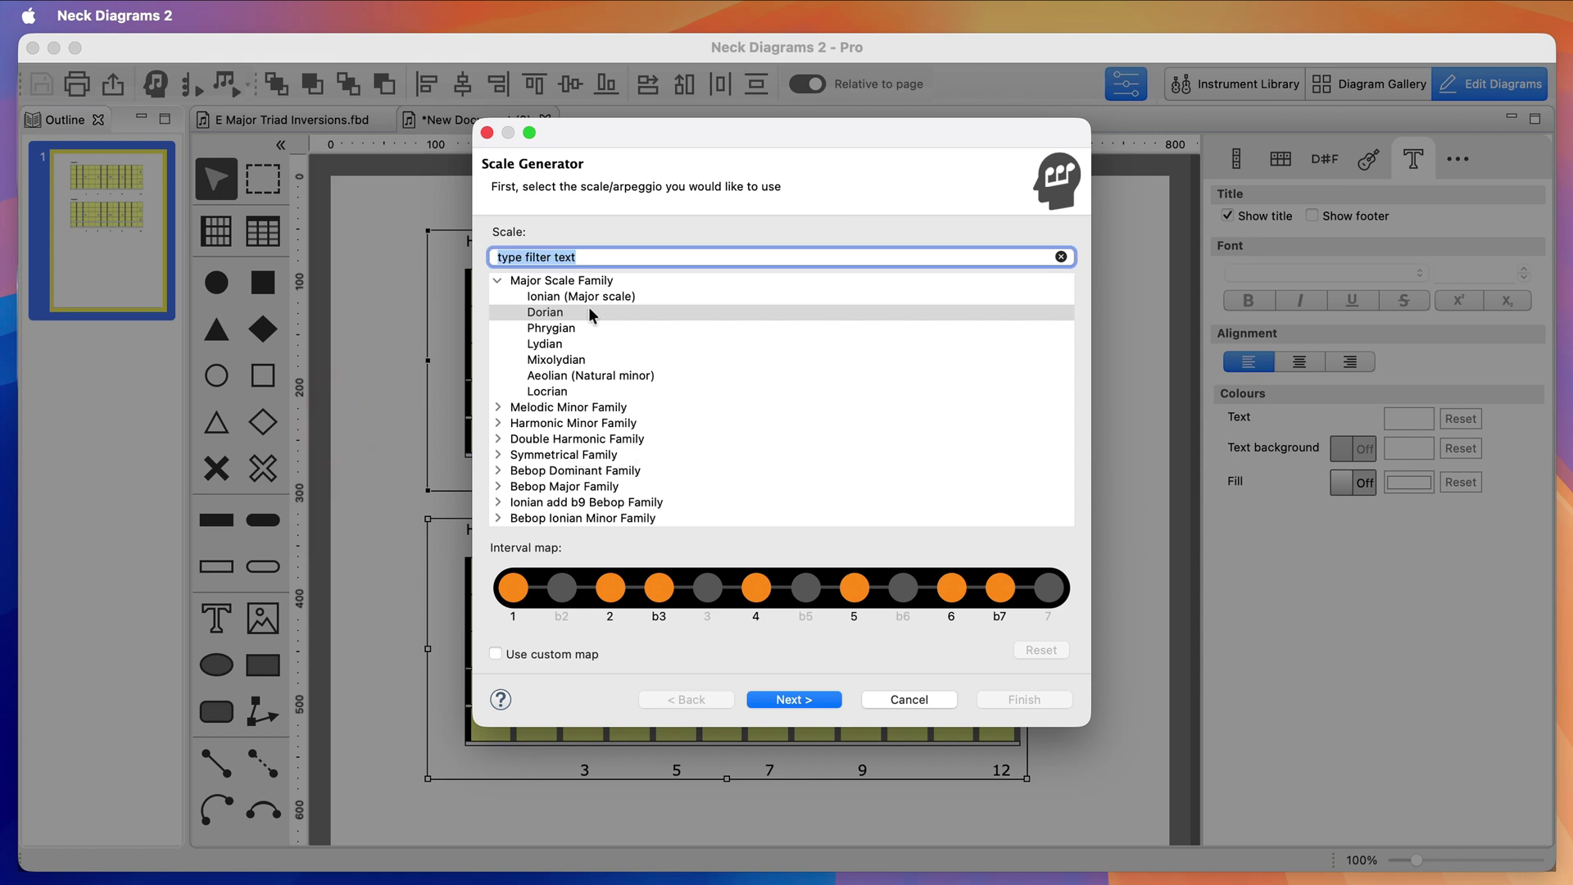
scroll(588, 309, "up", 3)
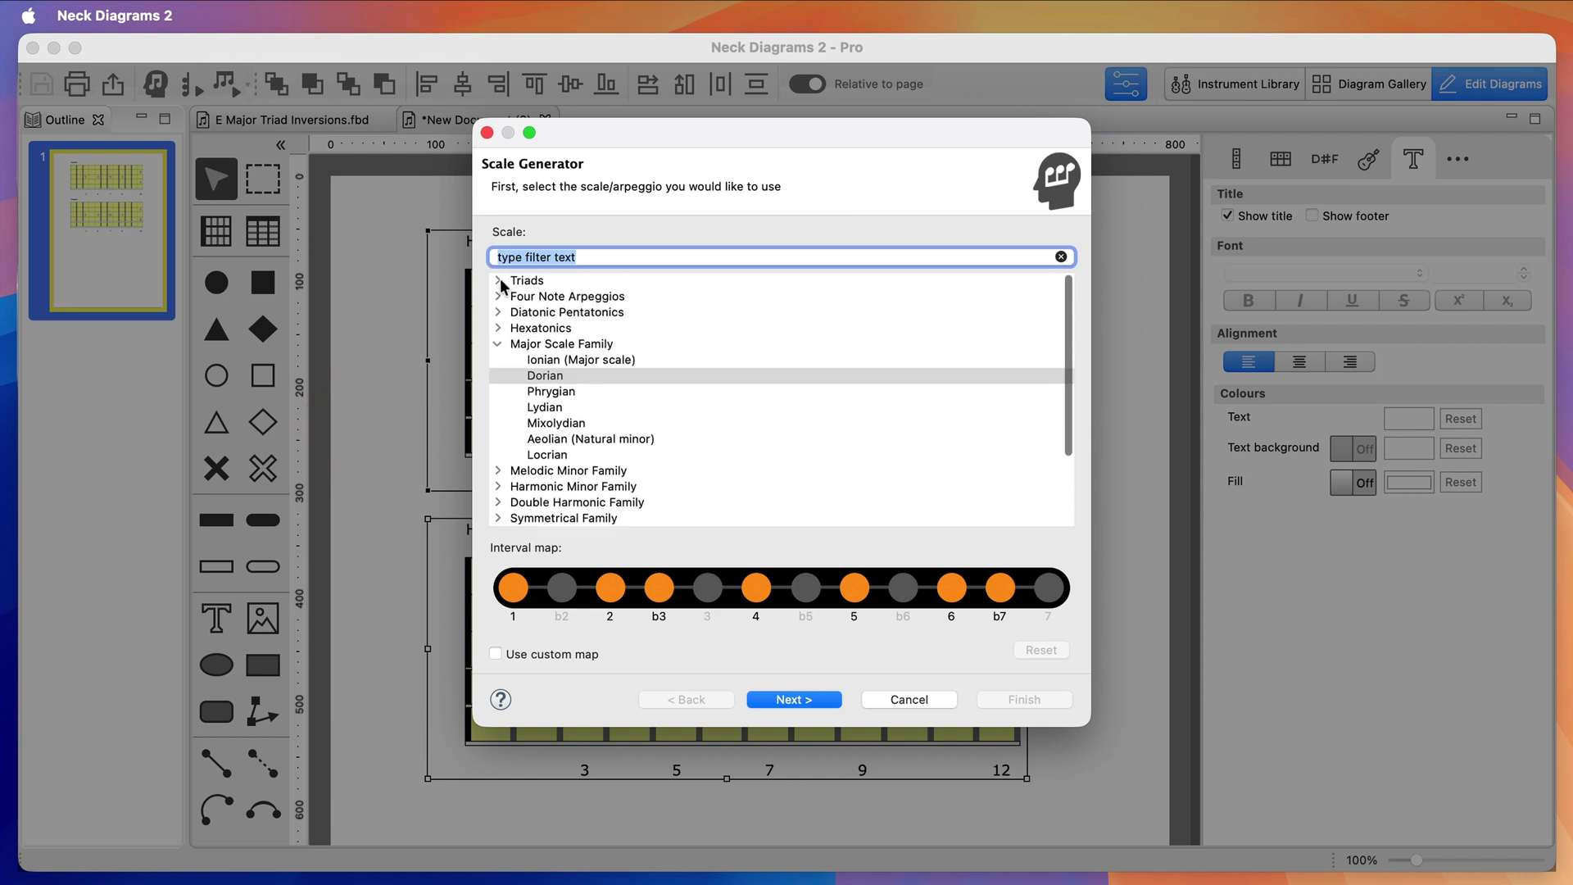
left_click(500, 282)
left_click(564, 328)
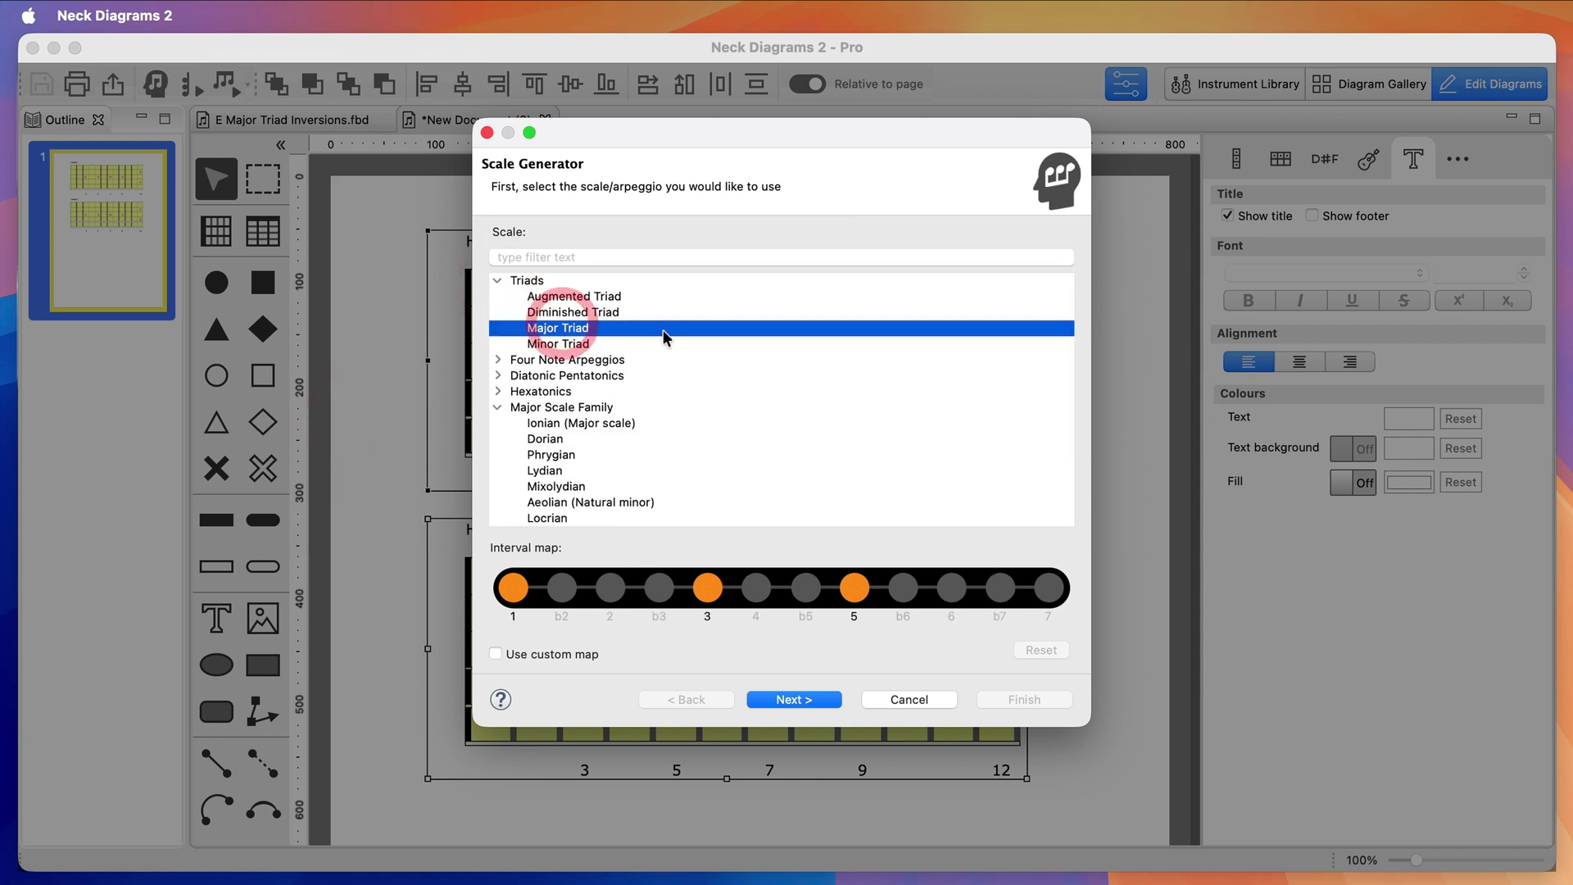
left_click(787, 701)
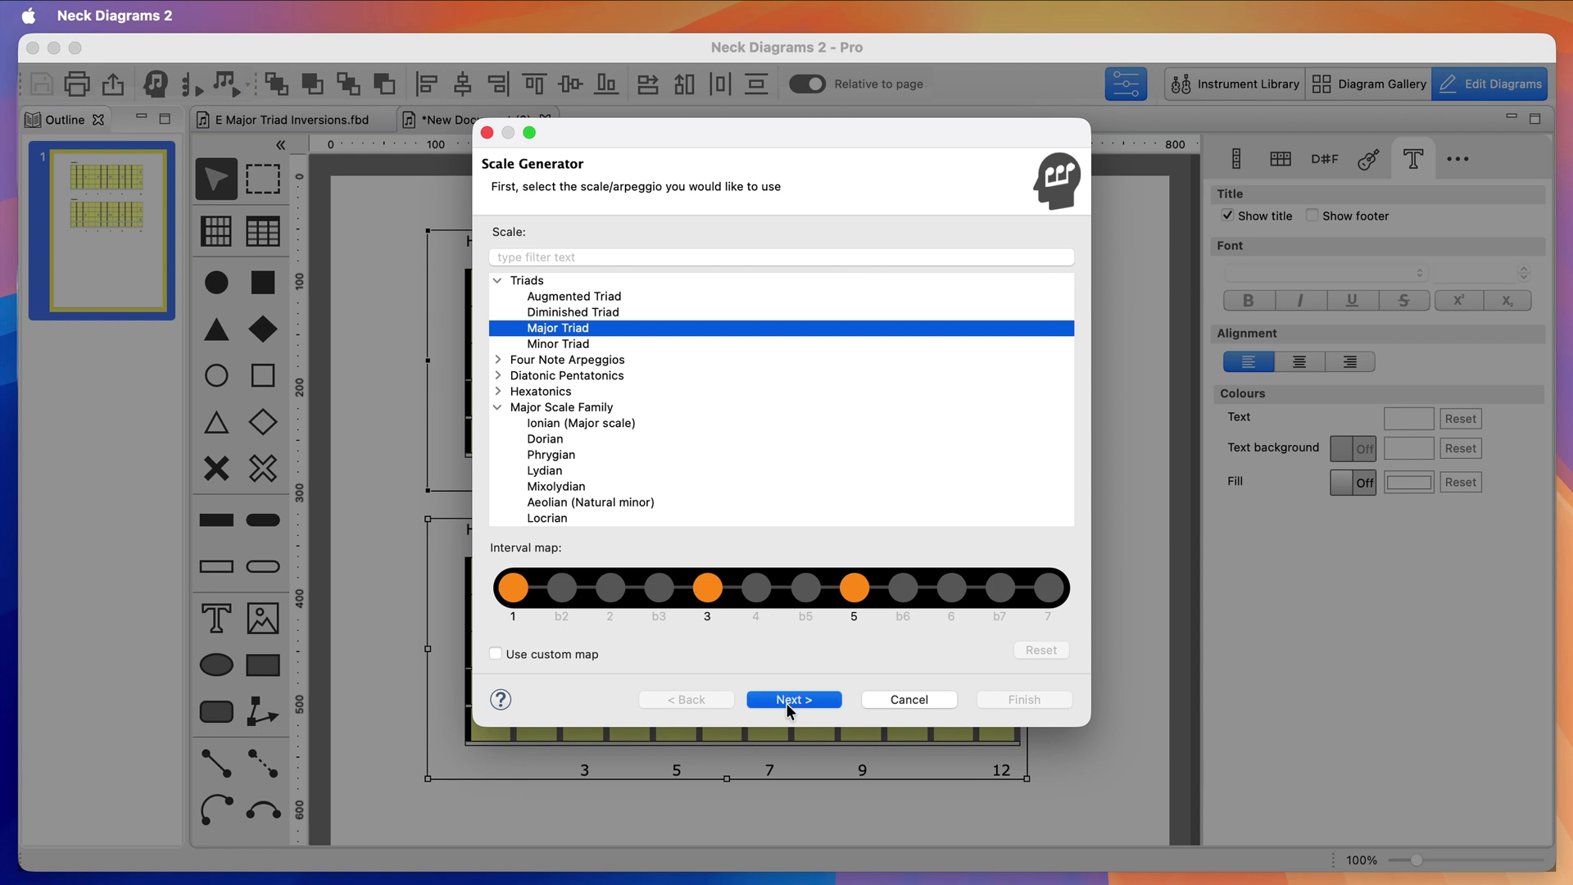
Set root E and frets 1–12 for Fretboard 1 and Fretboard 2, then finish generating.
left_click(510, 317)
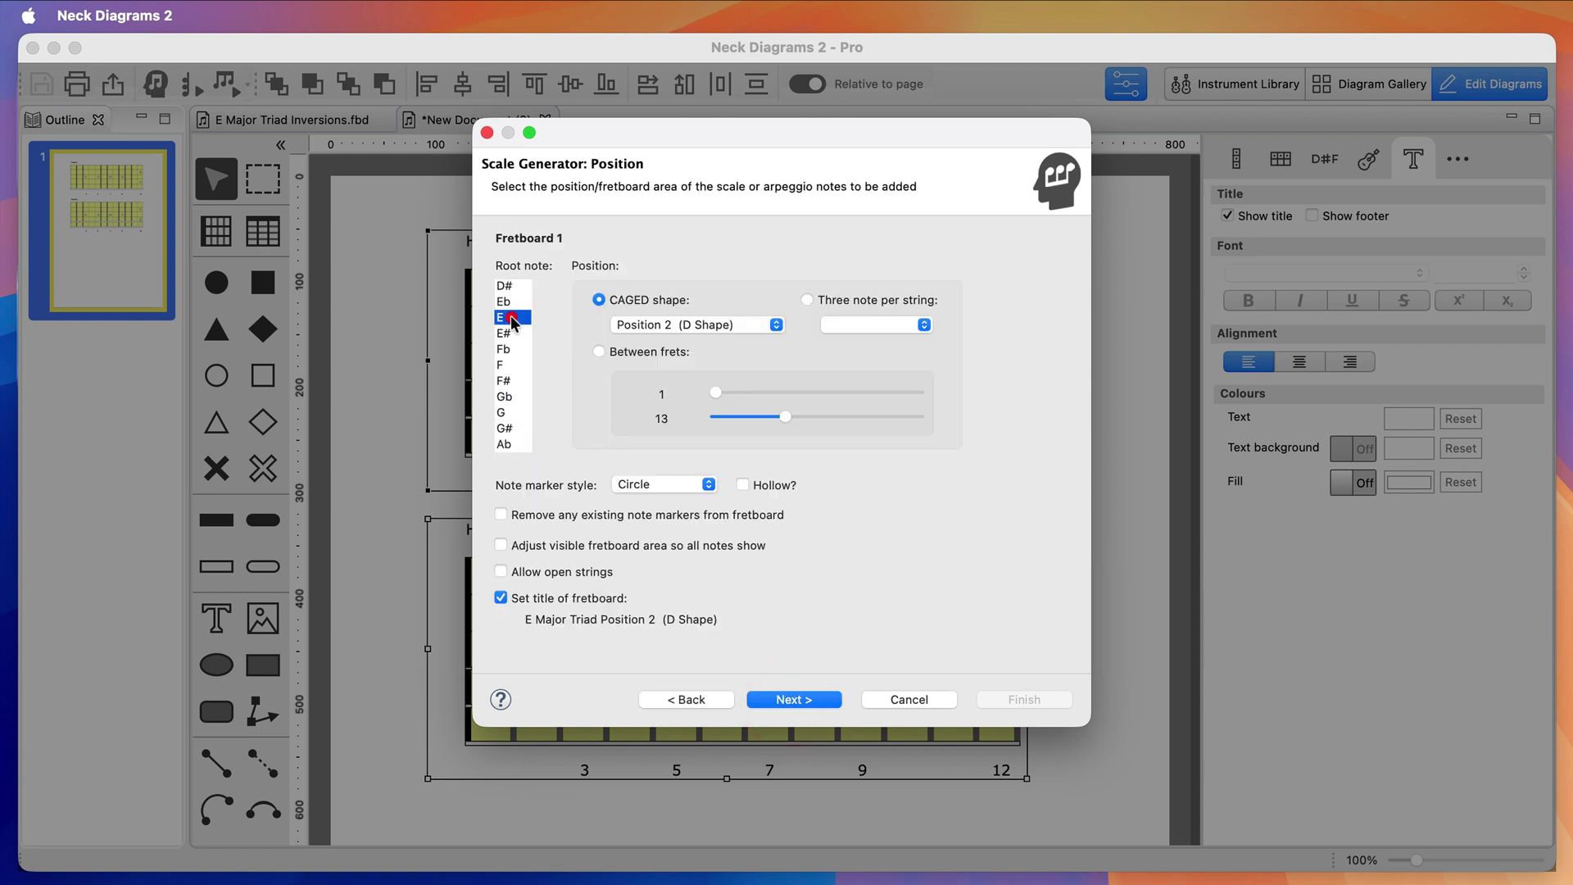
left_click(656, 350)
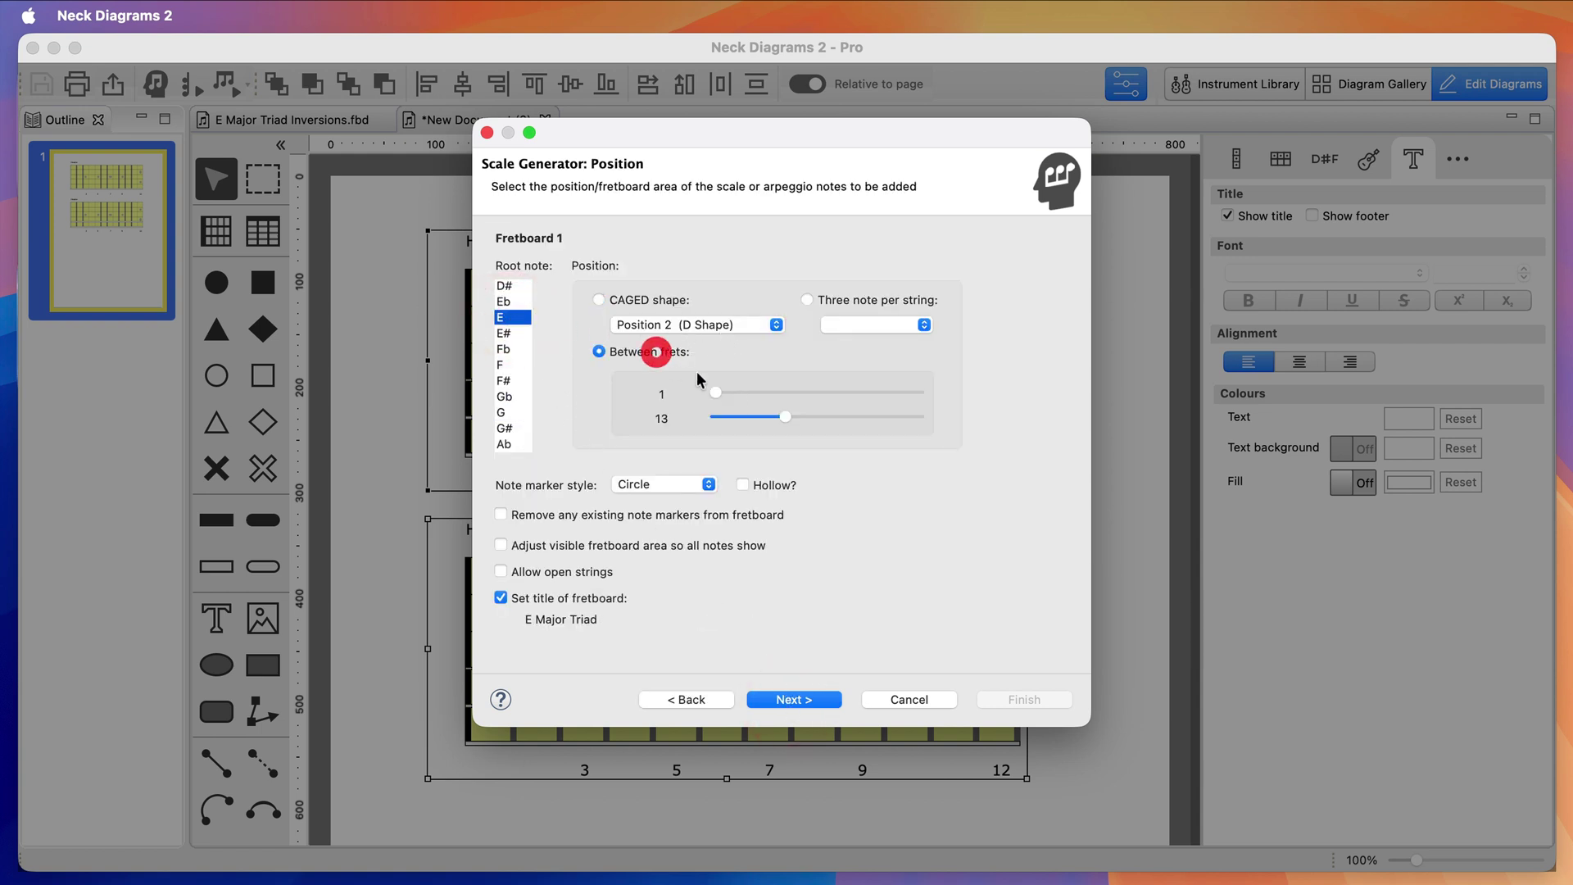
left_click(784, 415)
left_click(781, 415)
left_click(805, 698)
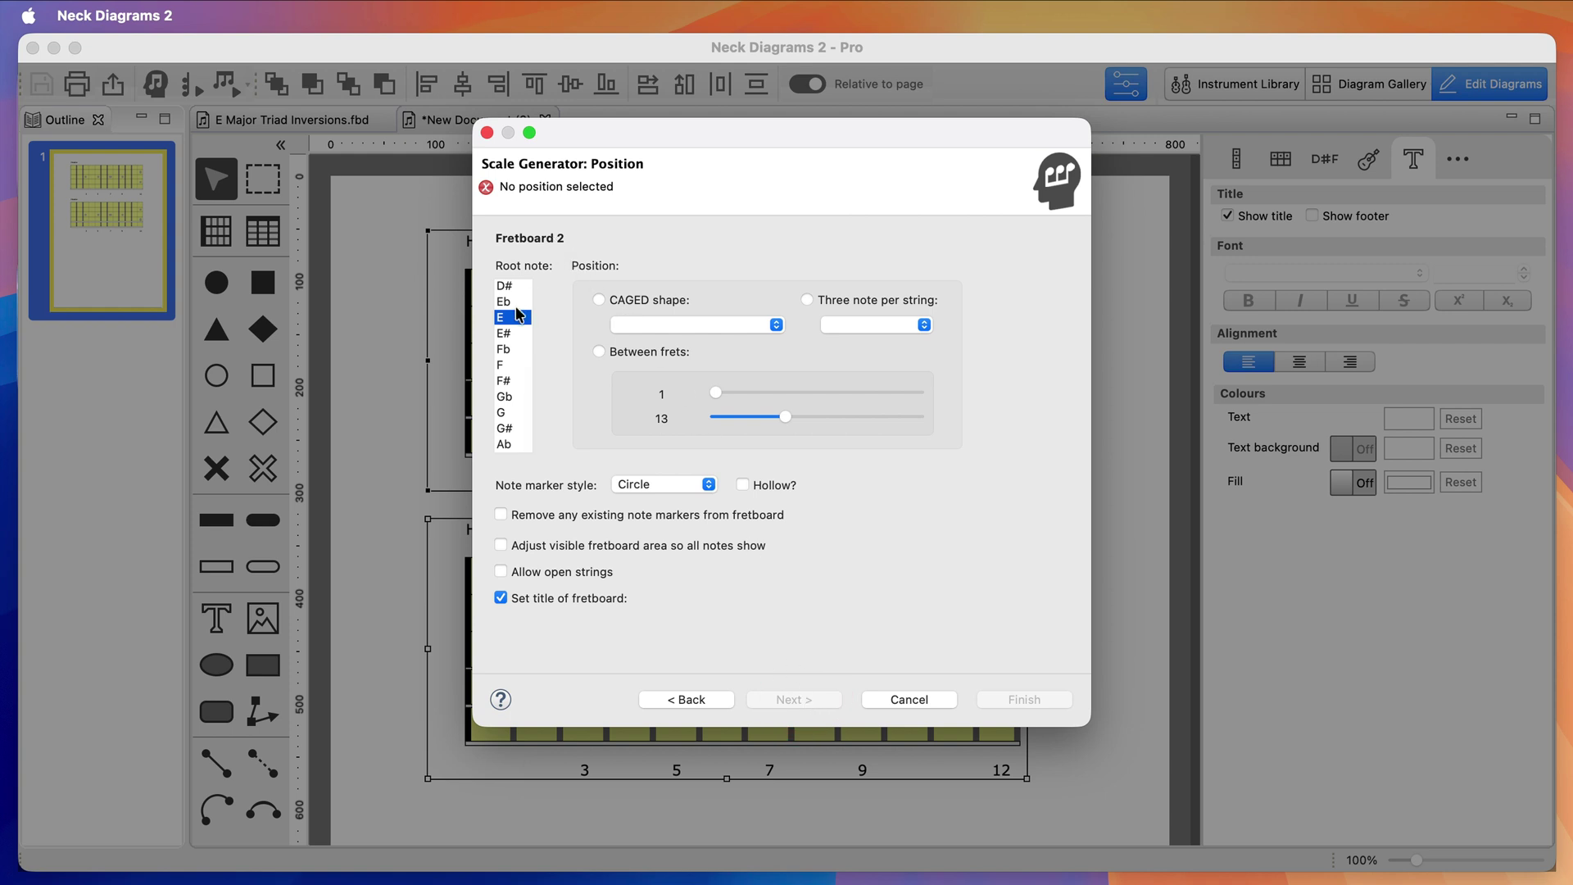
left_click(655, 348)
left_click_drag(779, 417, 778, 421)
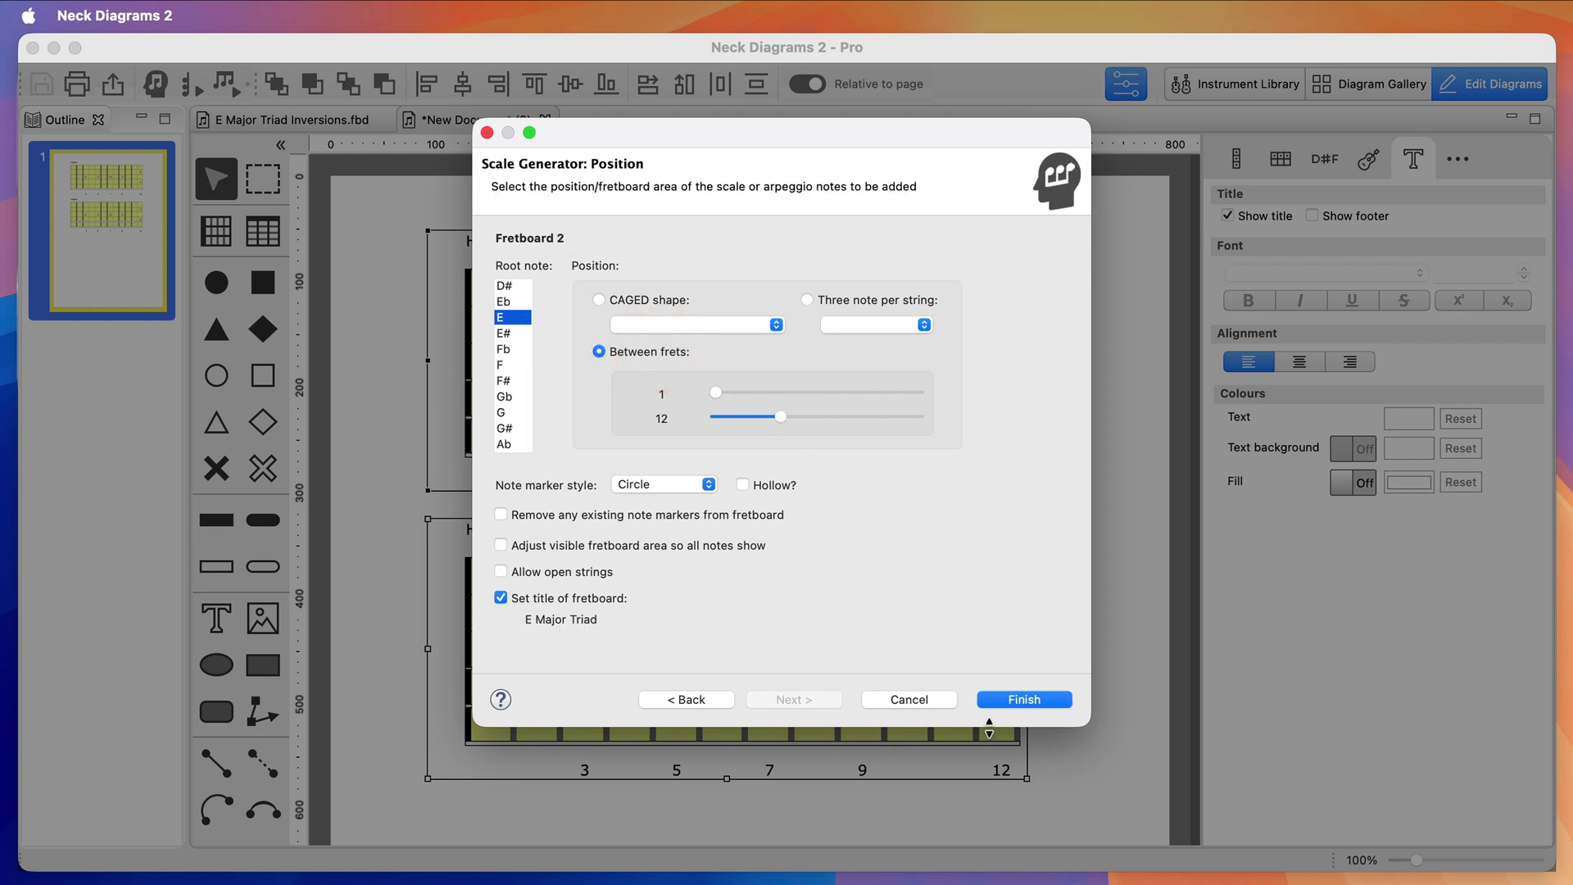
left_click(1023, 699)
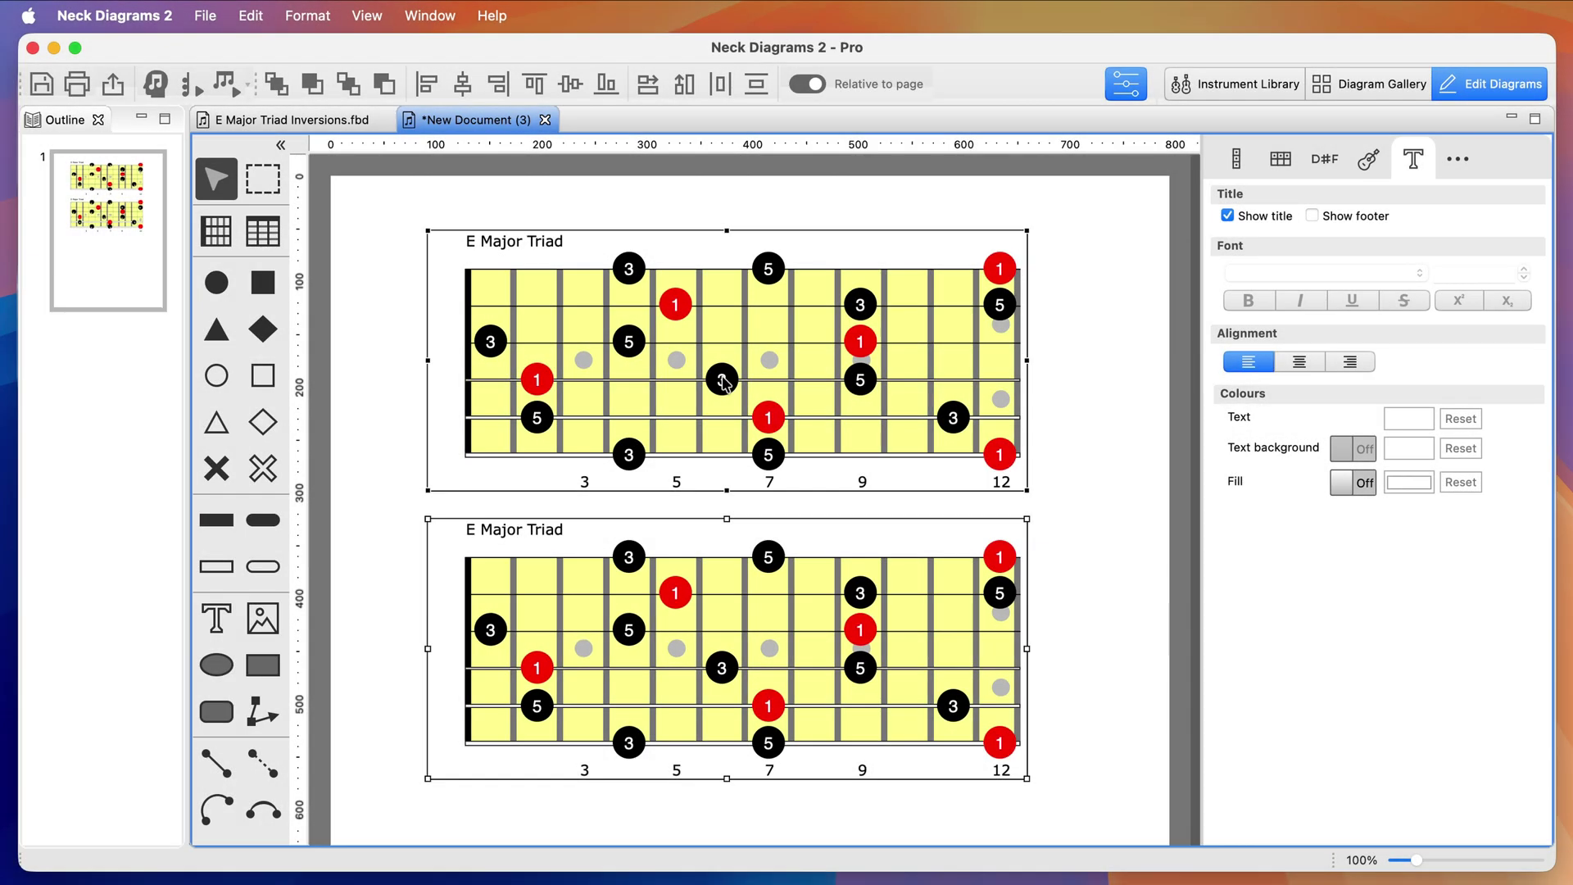
Select every note on strings 4–6 of the top fretboard and delete them, answering No to root-note prompt.
left_click(723, 381)
left_click(768, 417, "super")
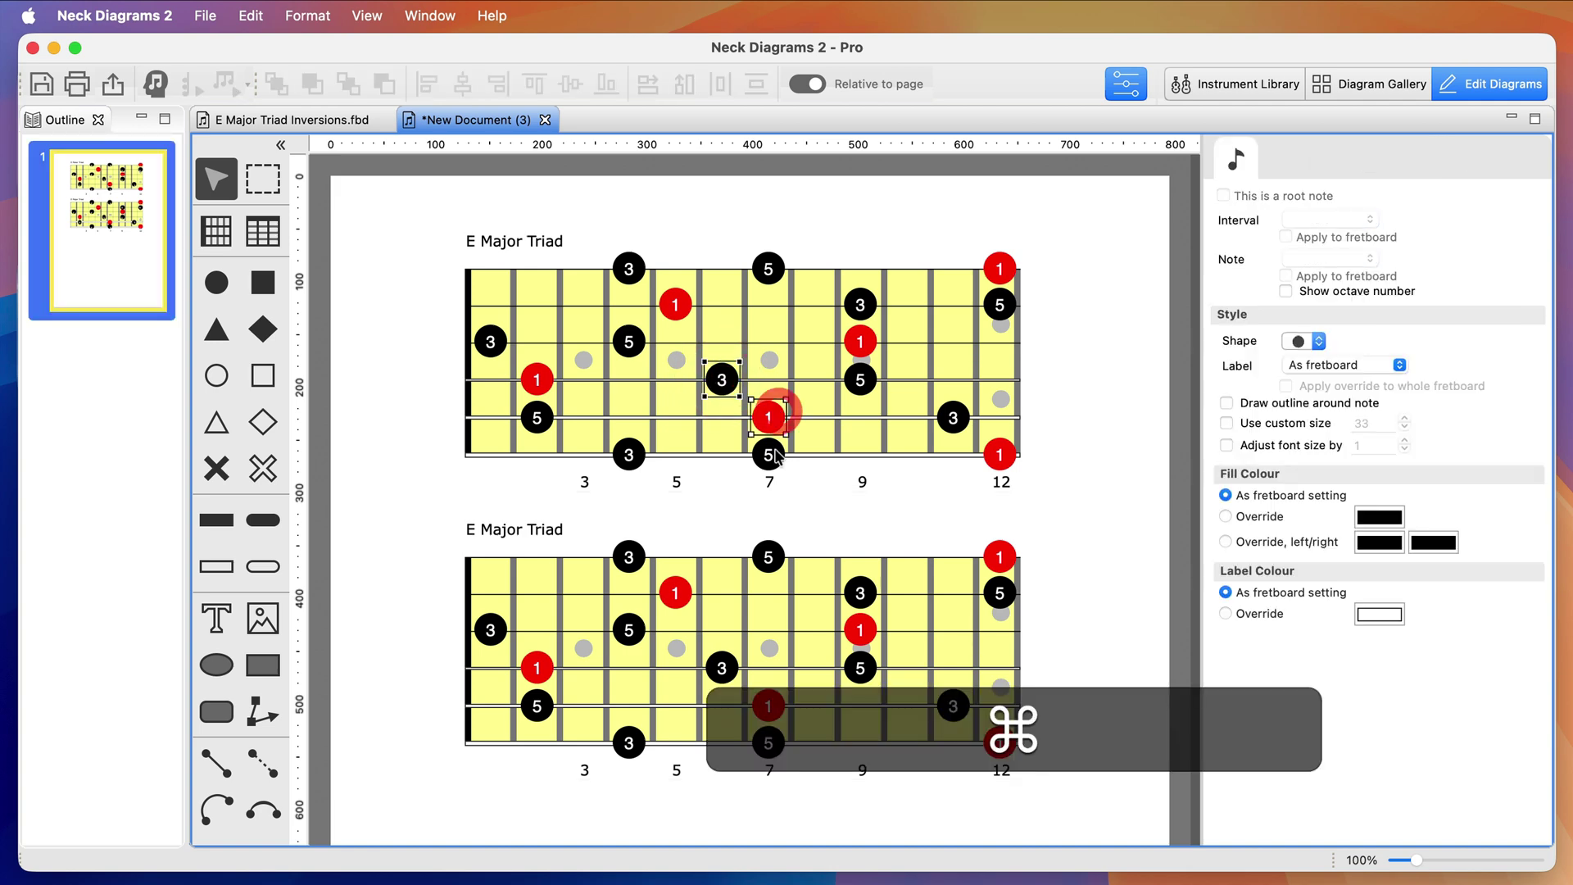
left_click(773, 463, "super")
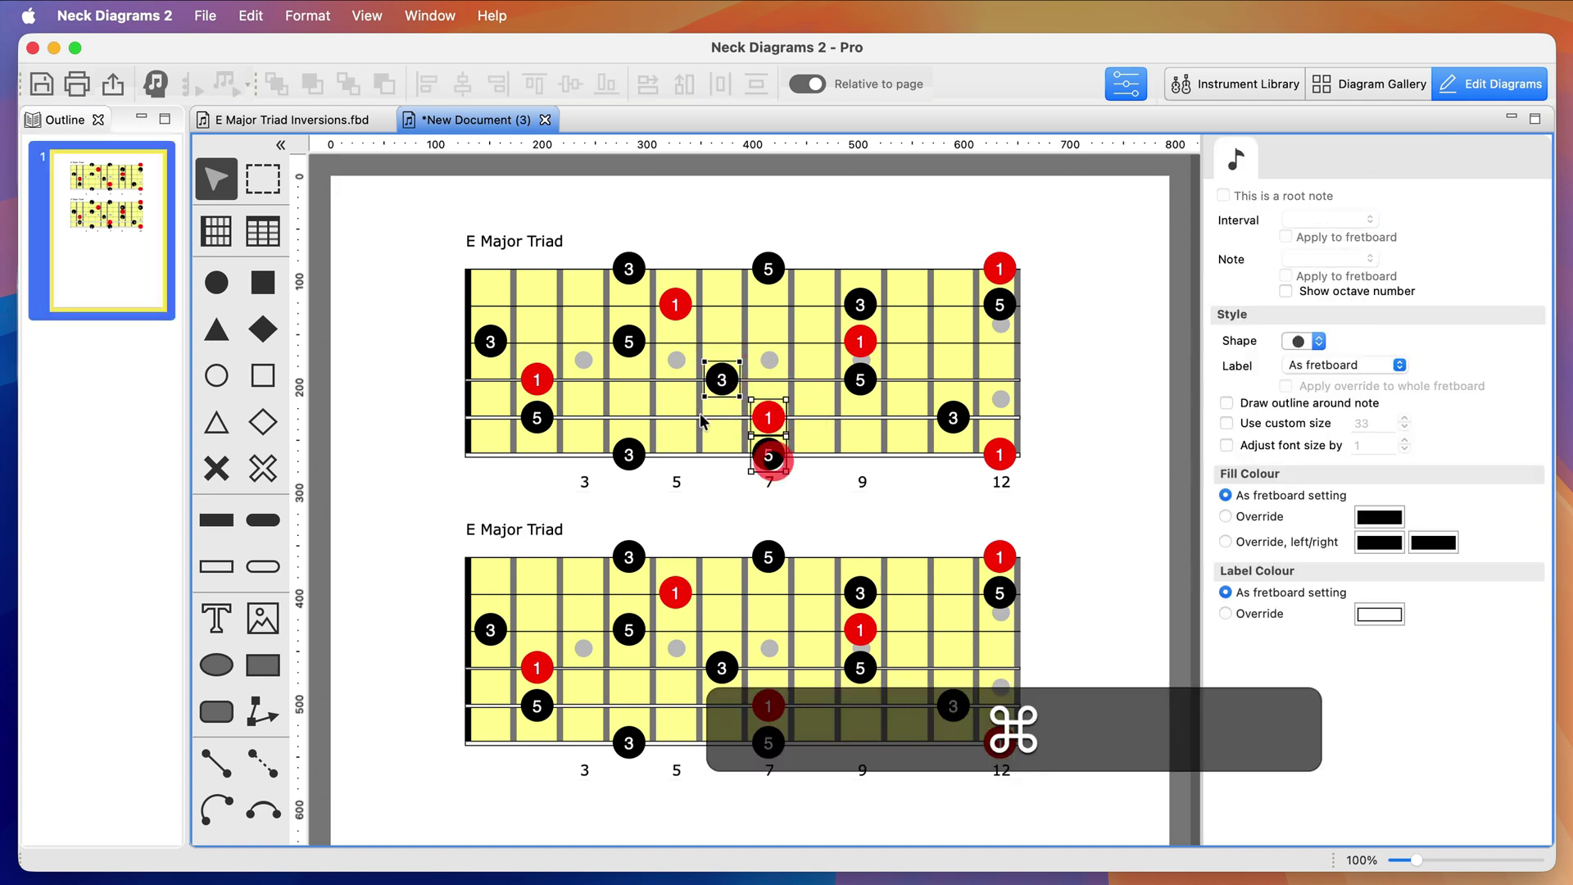
left_click(259, 21)
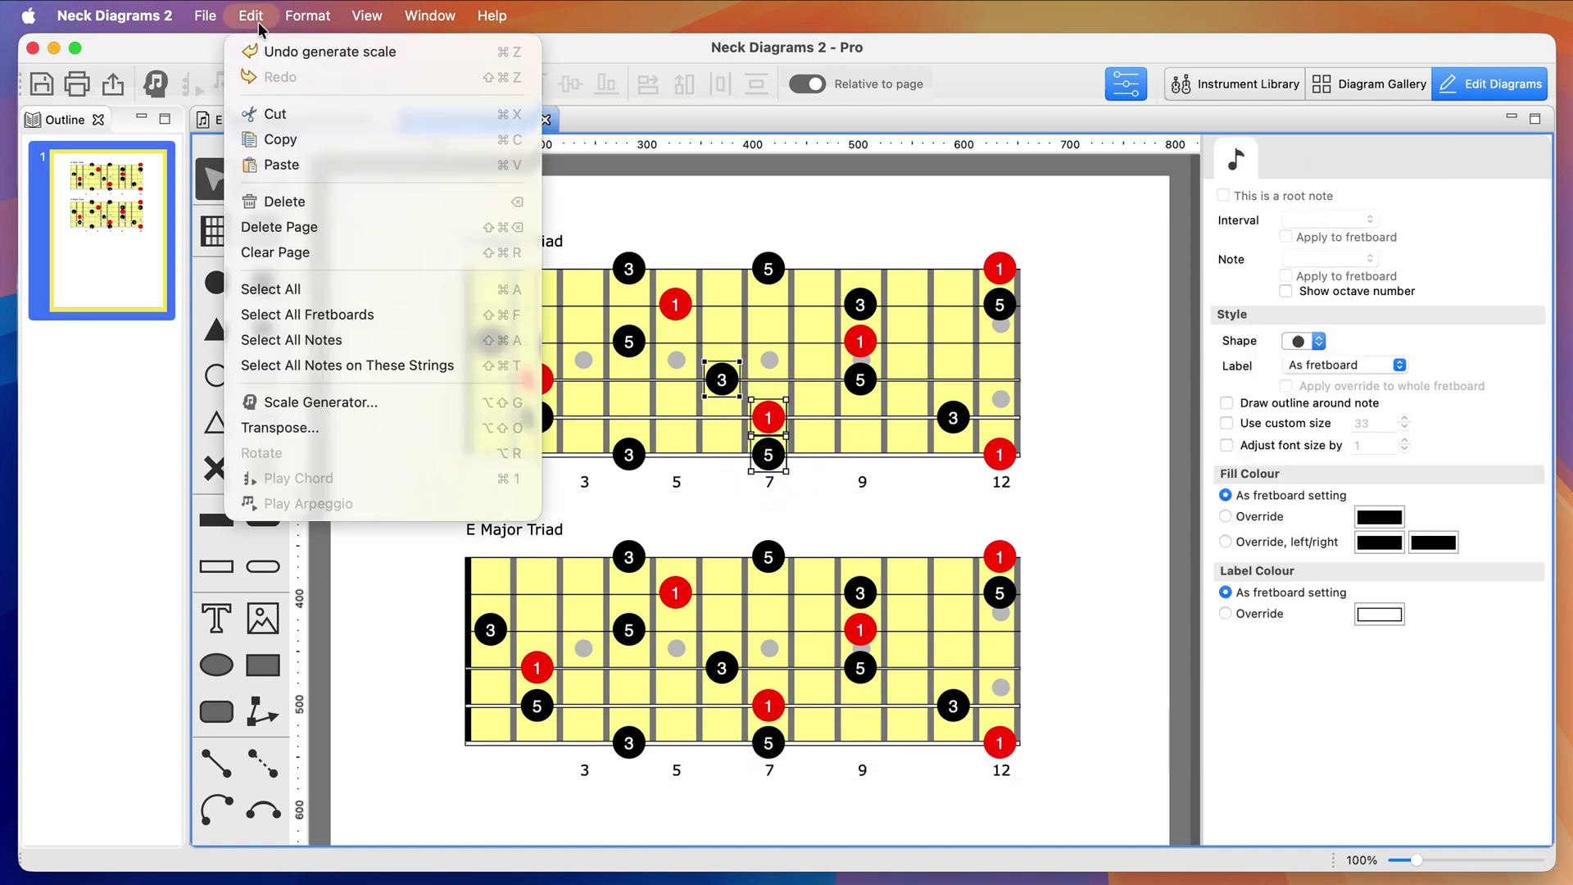
left_click(354, 368)
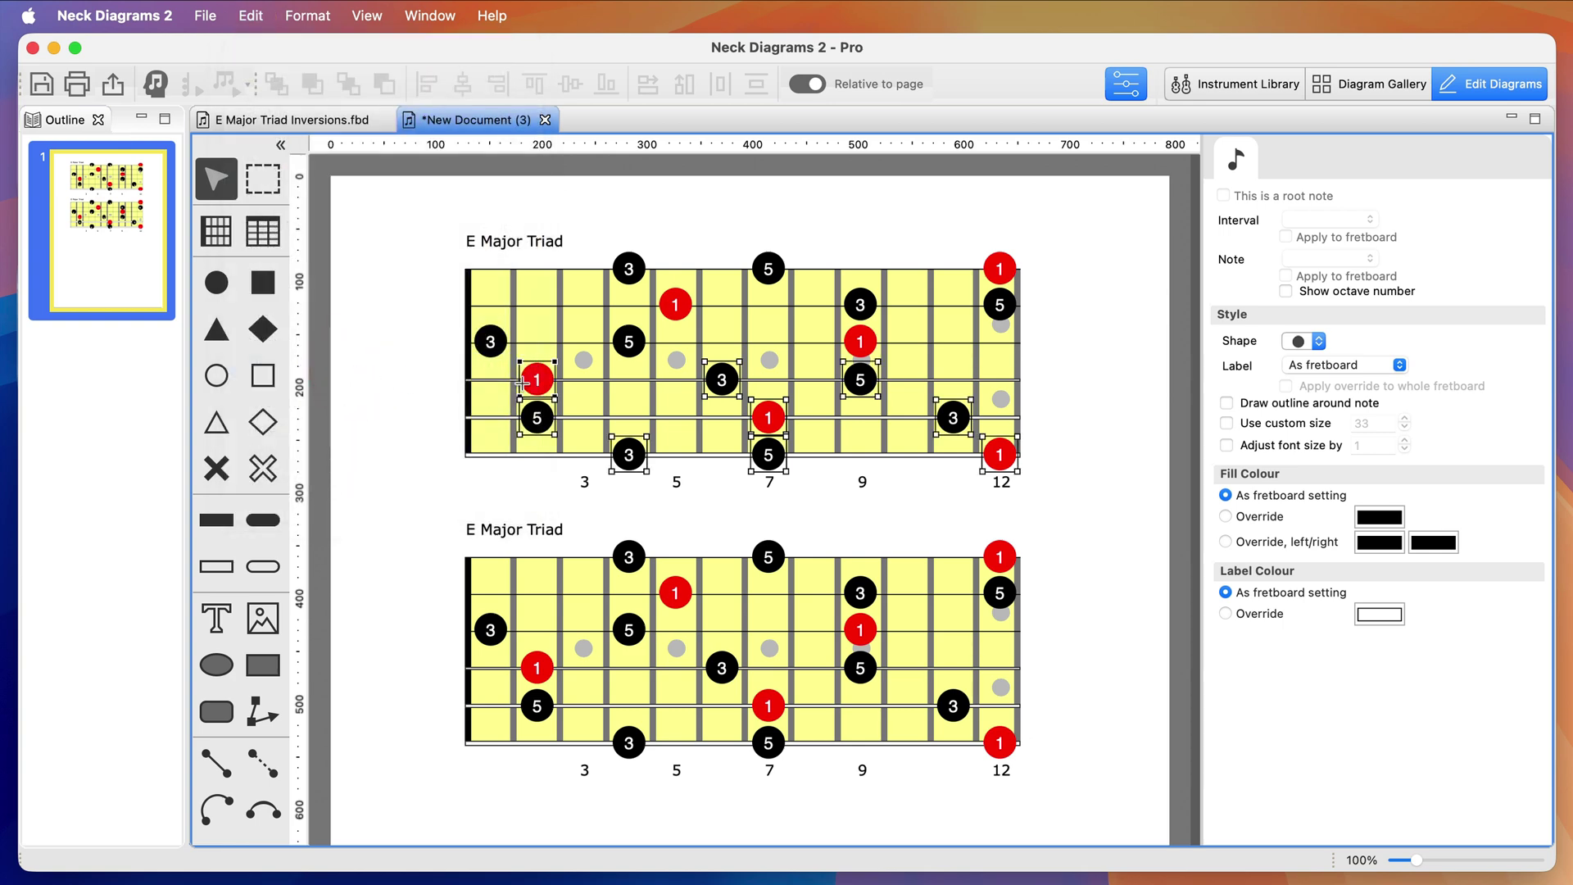
right_click(539, 379)
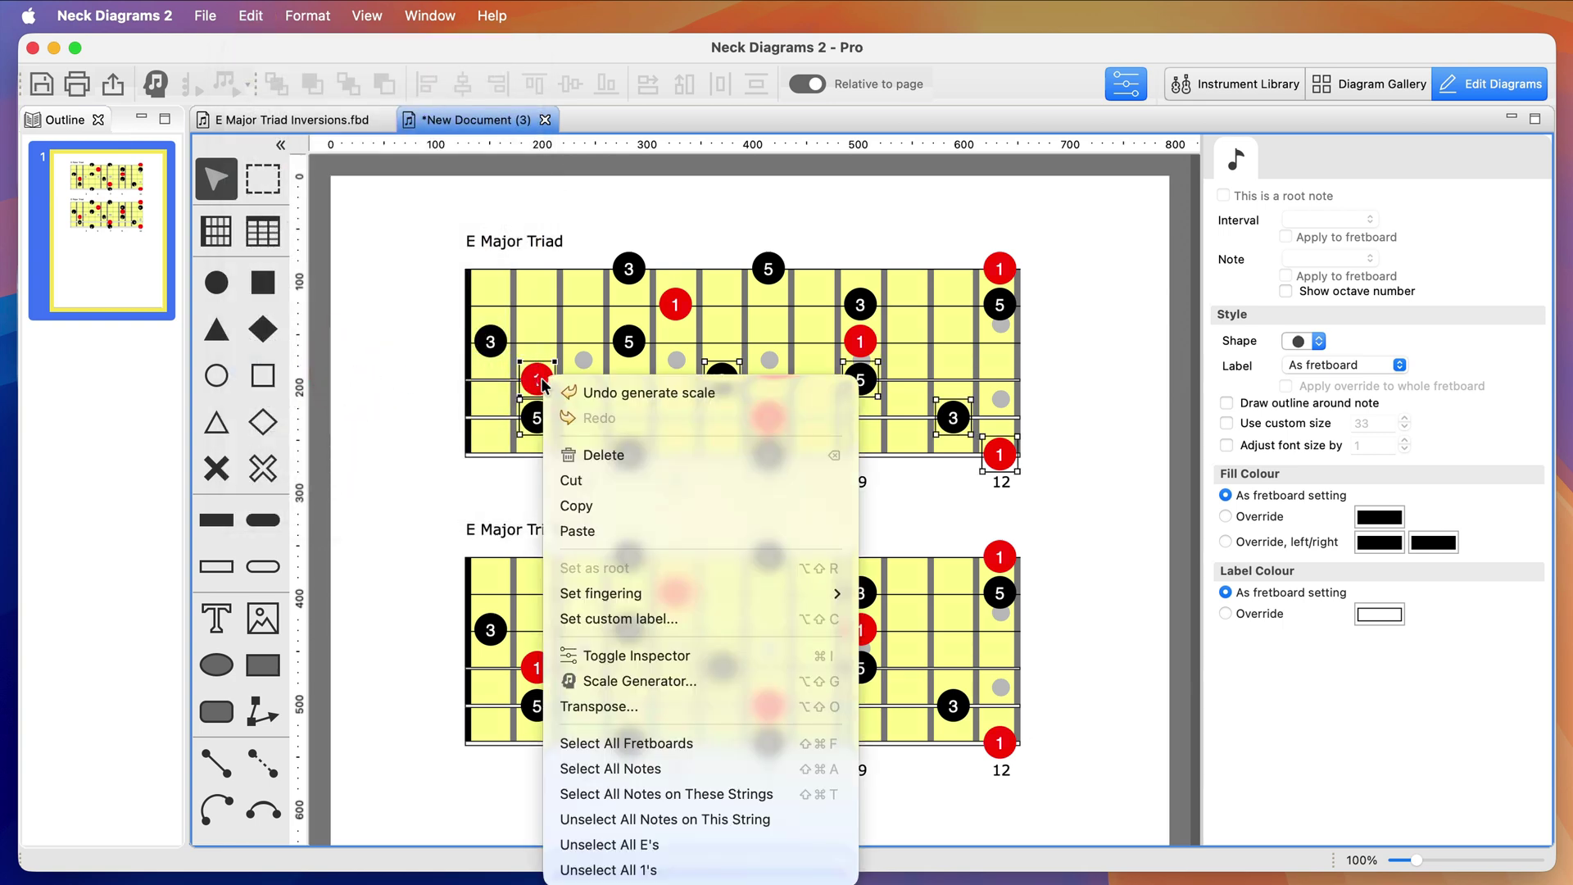
left_click(590, 455)
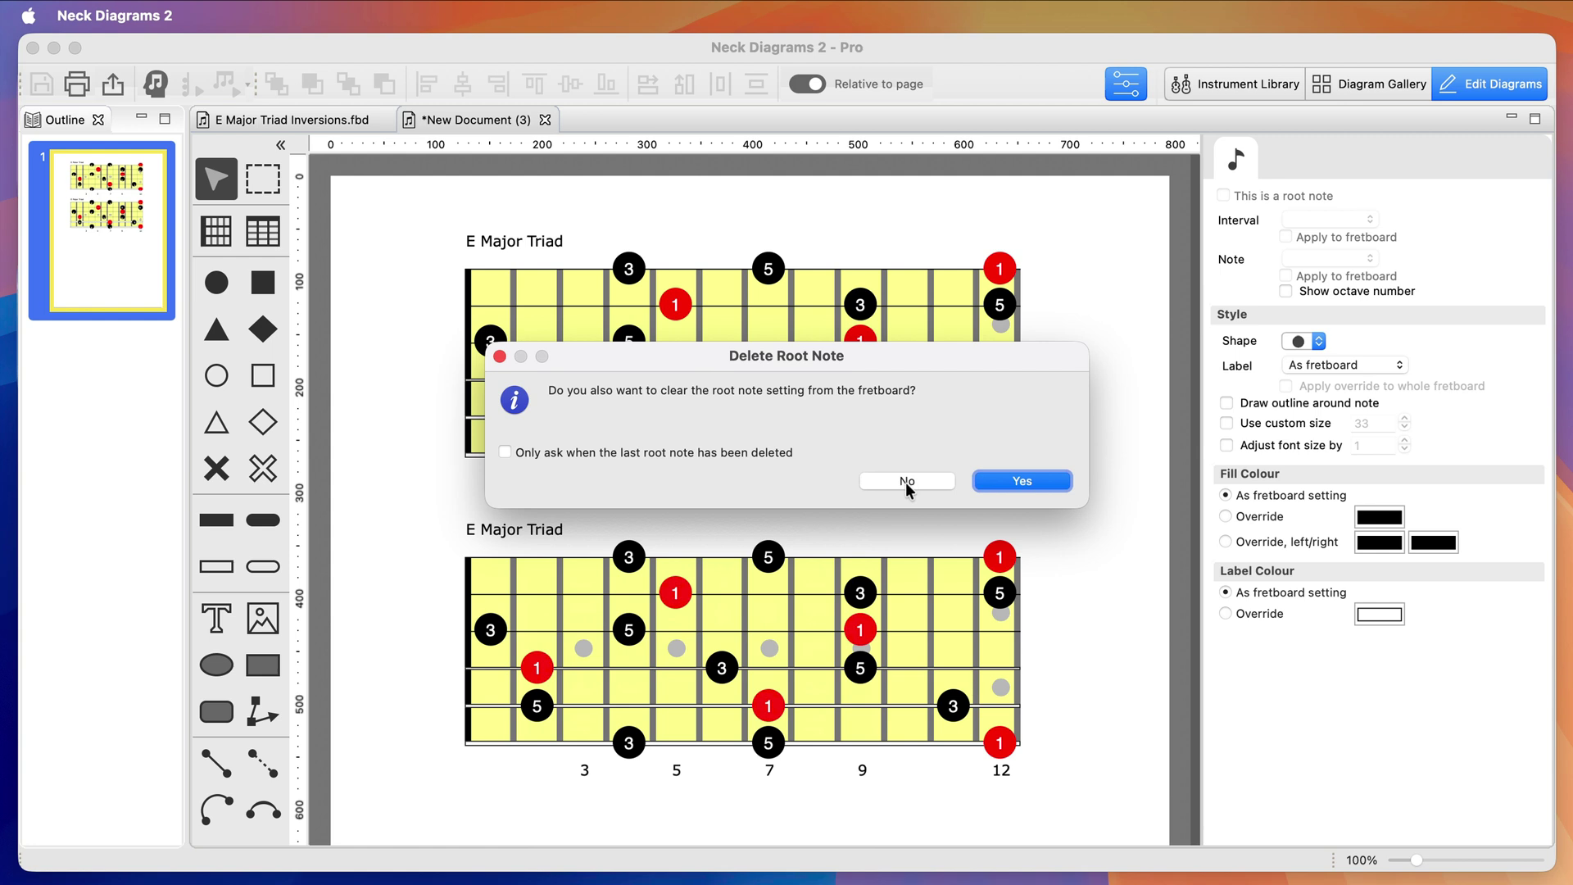
left_click(906, 482)
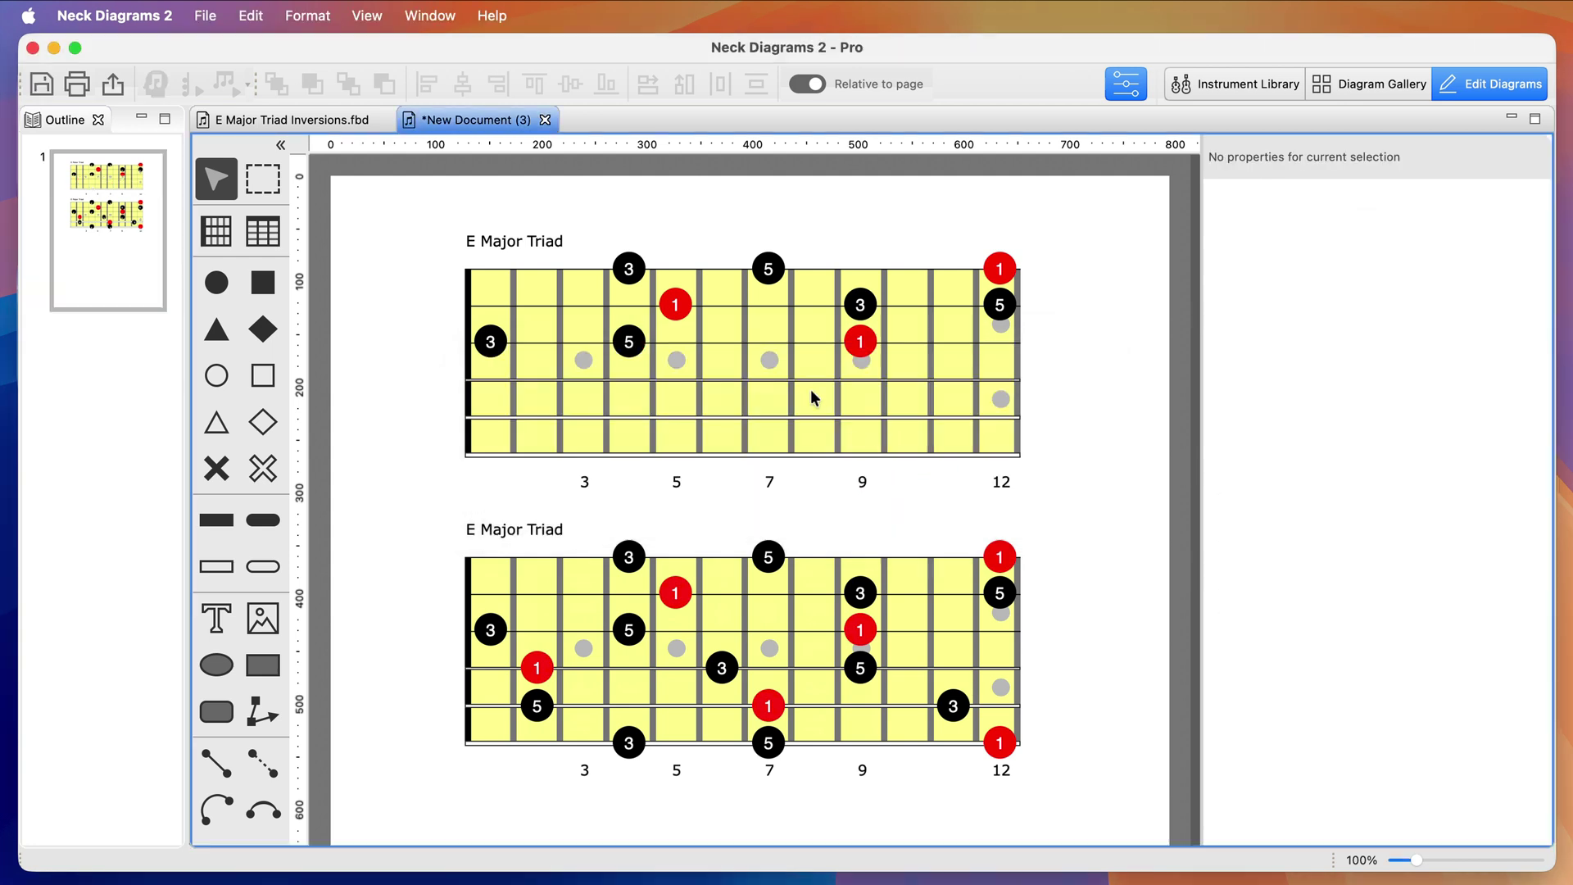
Select all notes on strings 1, 5 and 6 of the lower fretboard and delete them, answering No.
left_click(734, 592)
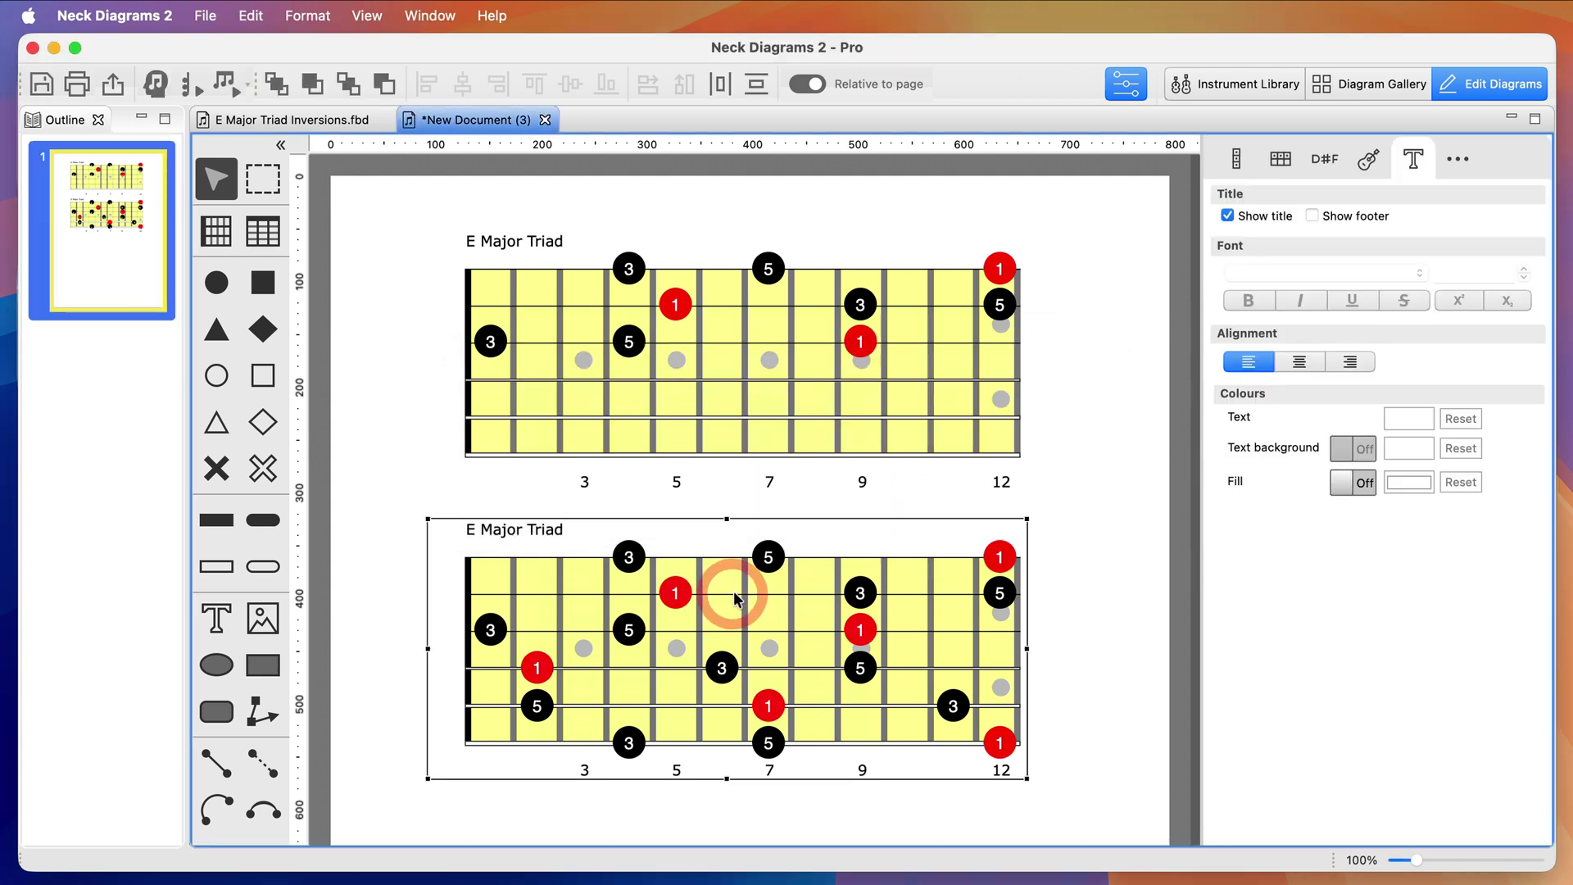
left_click(769, 561)
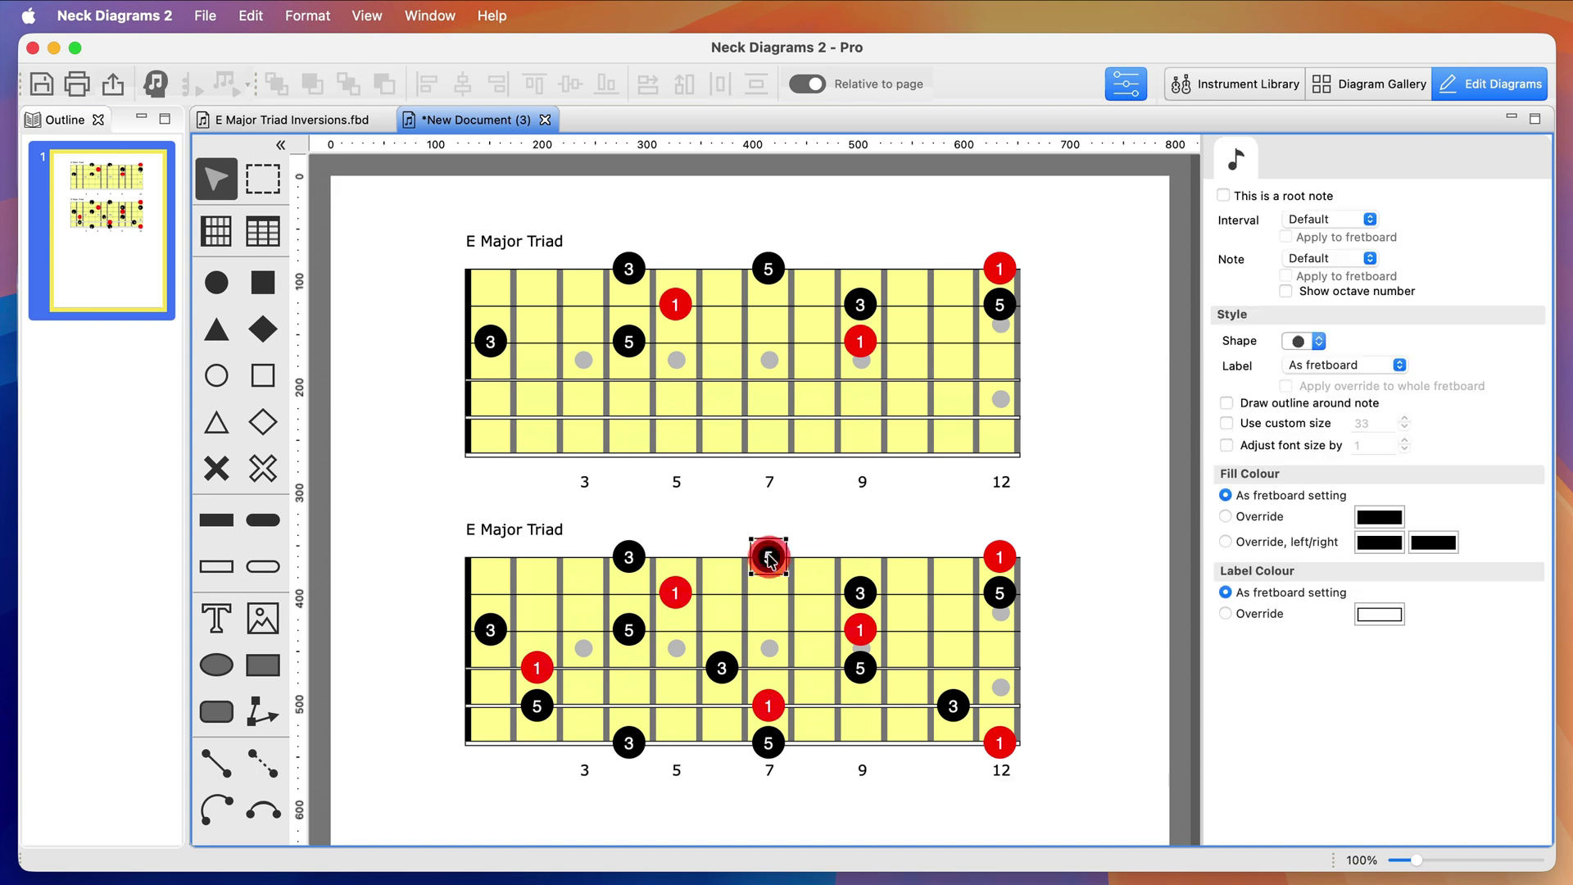
left_click(769, 707, "super")
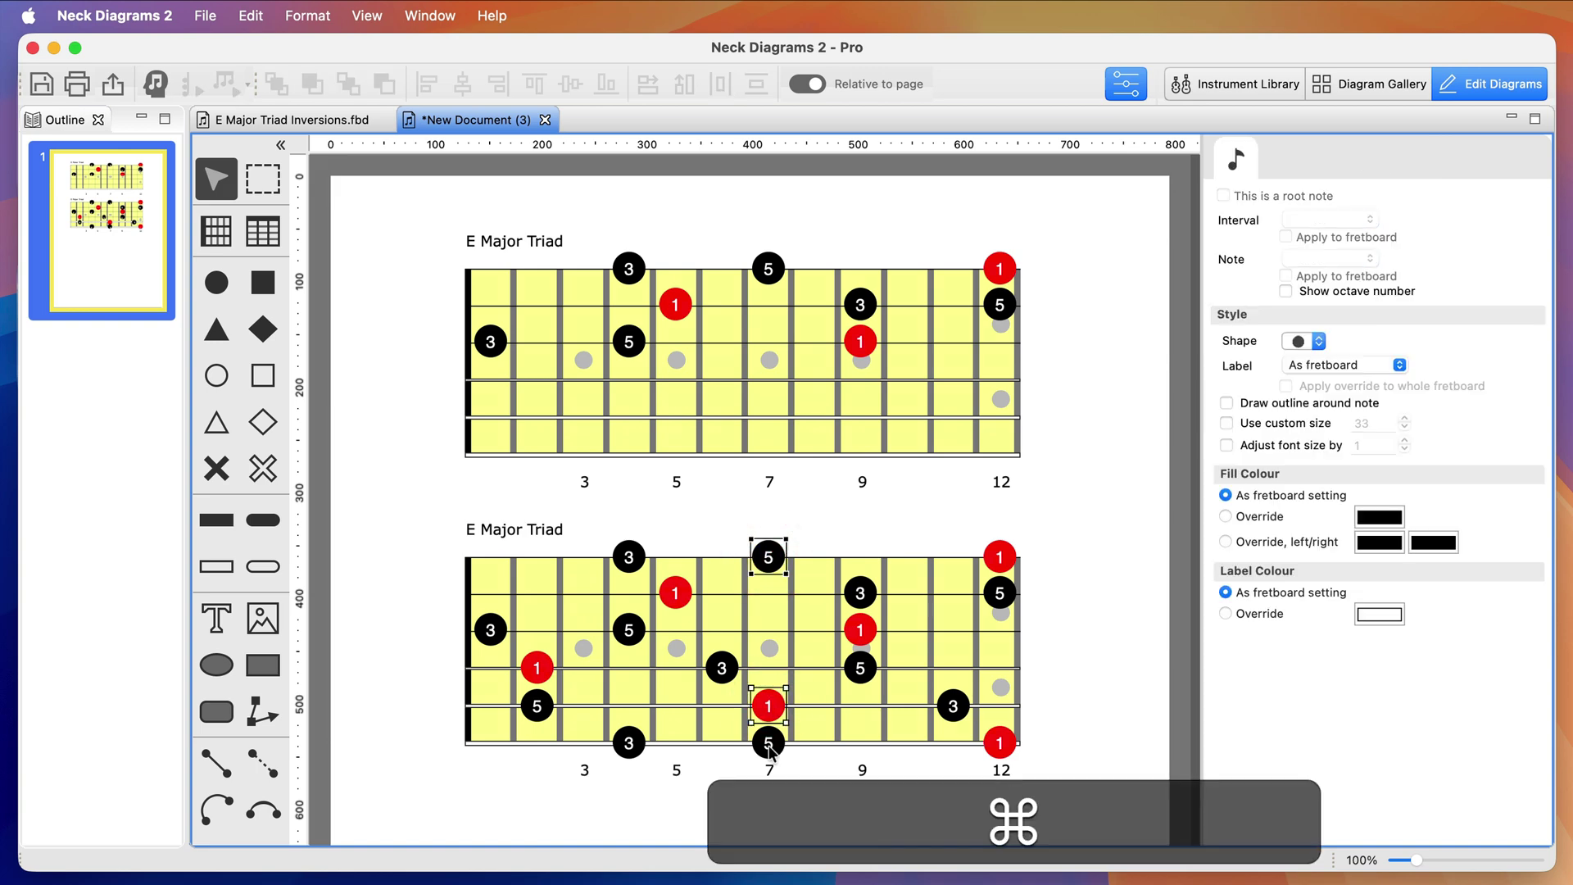
left_click(769, 742, "super")
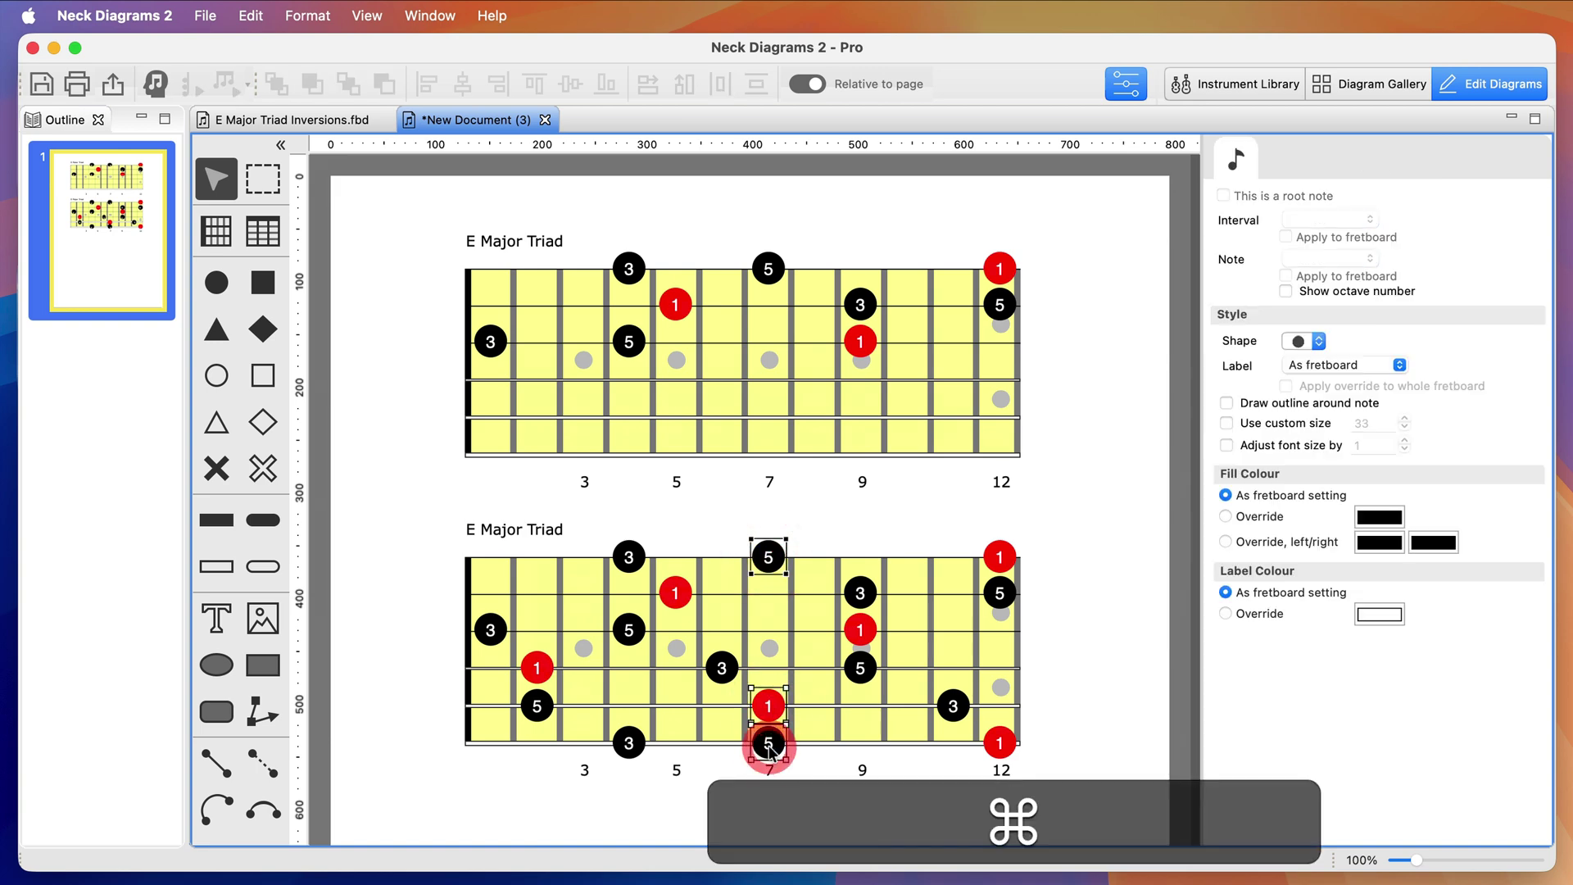
left_click(263, 15)
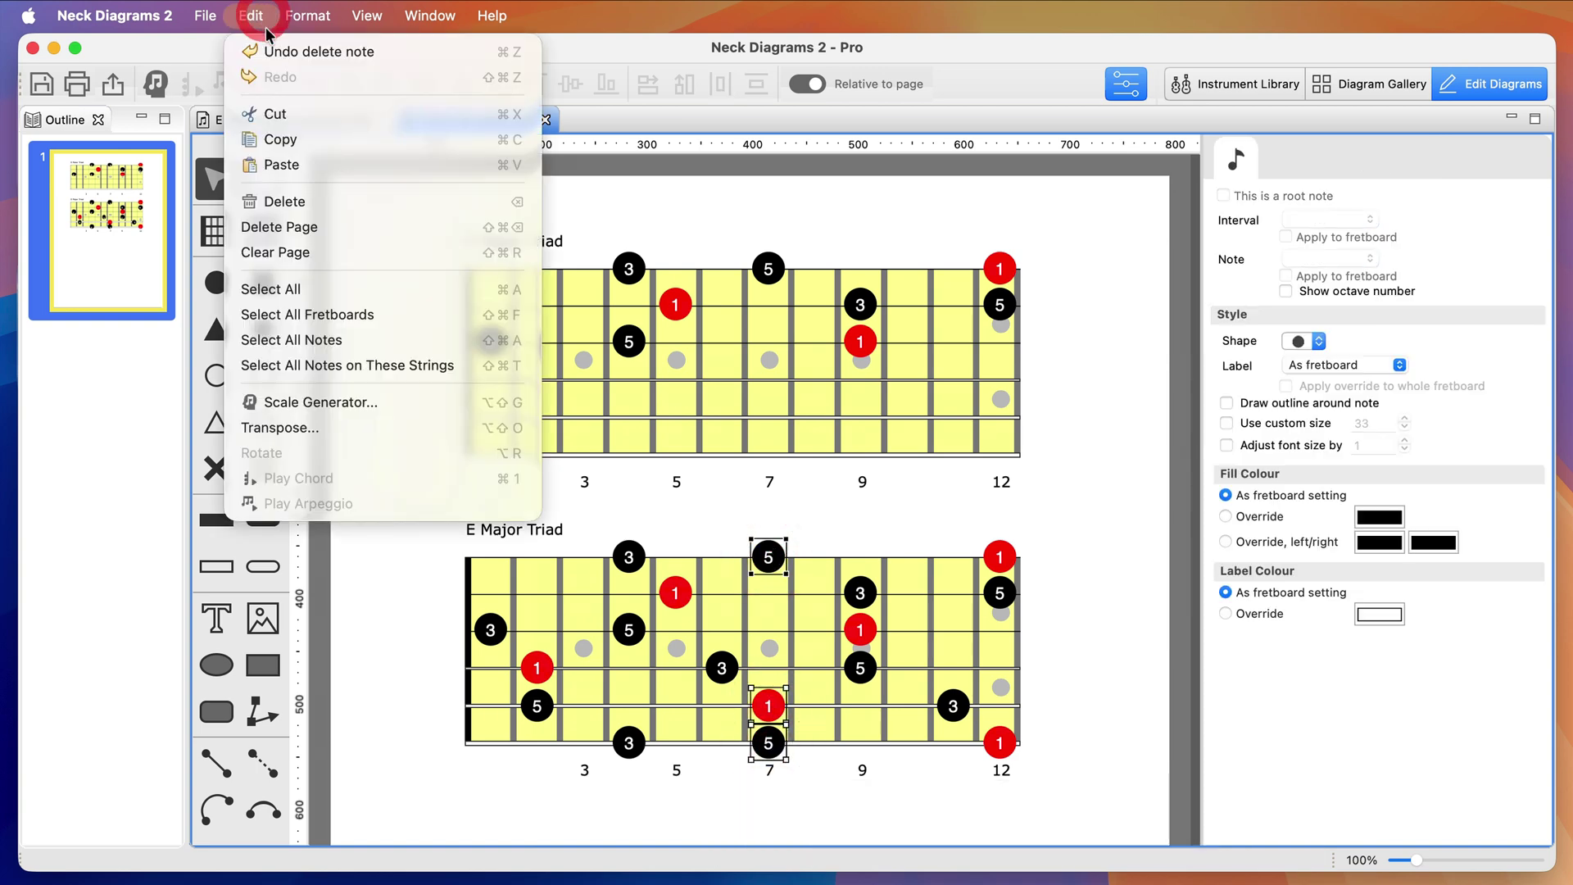
left_click(365, 361)
right_click(769, 551)
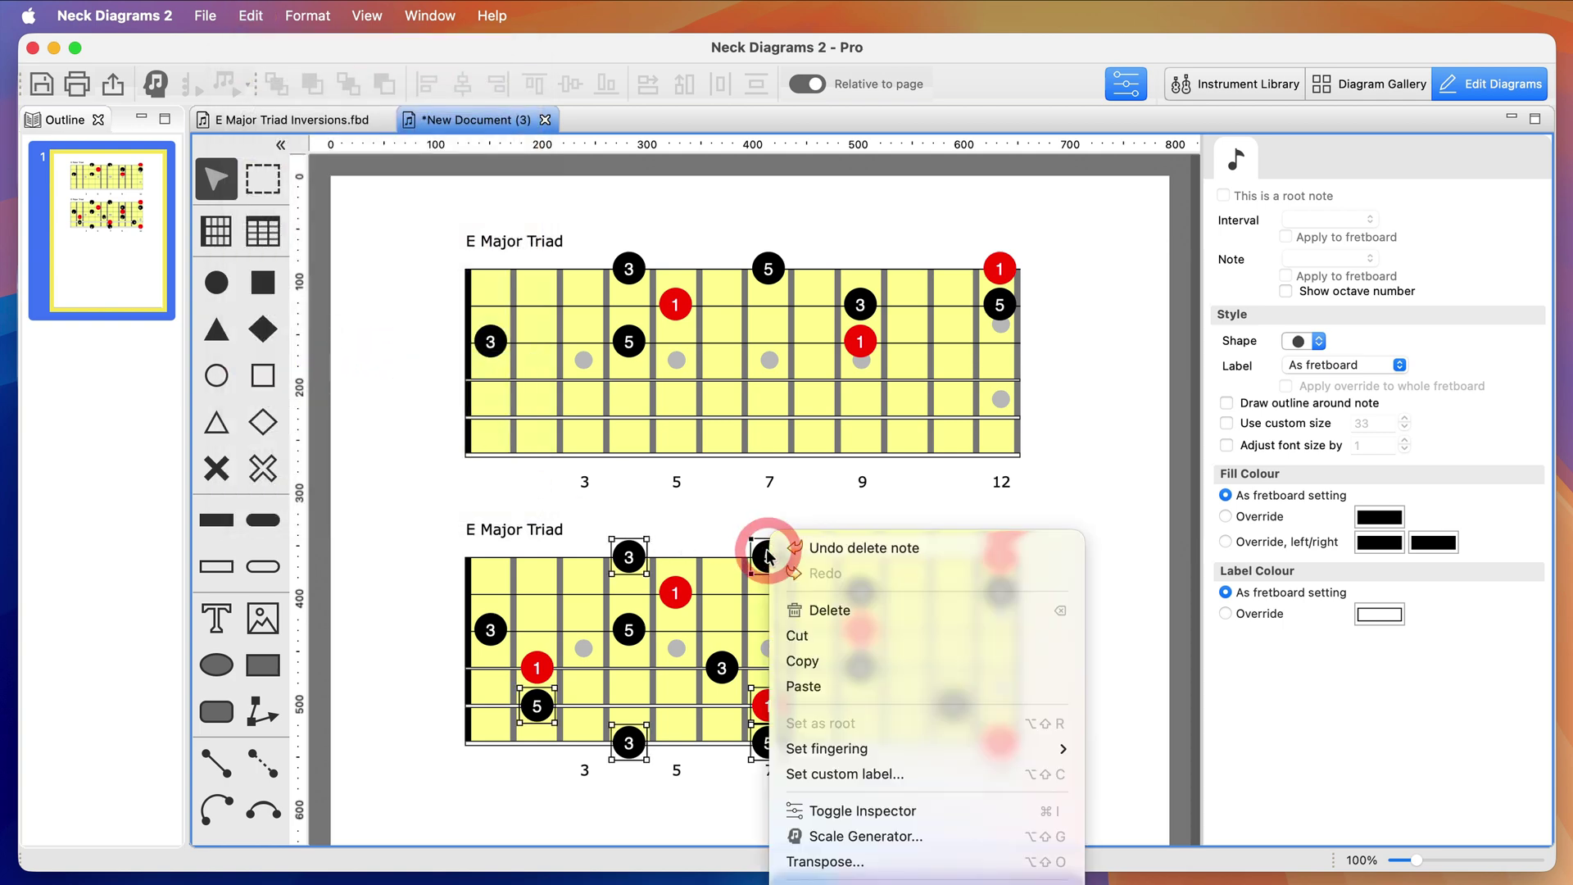
left_click(868, 611)
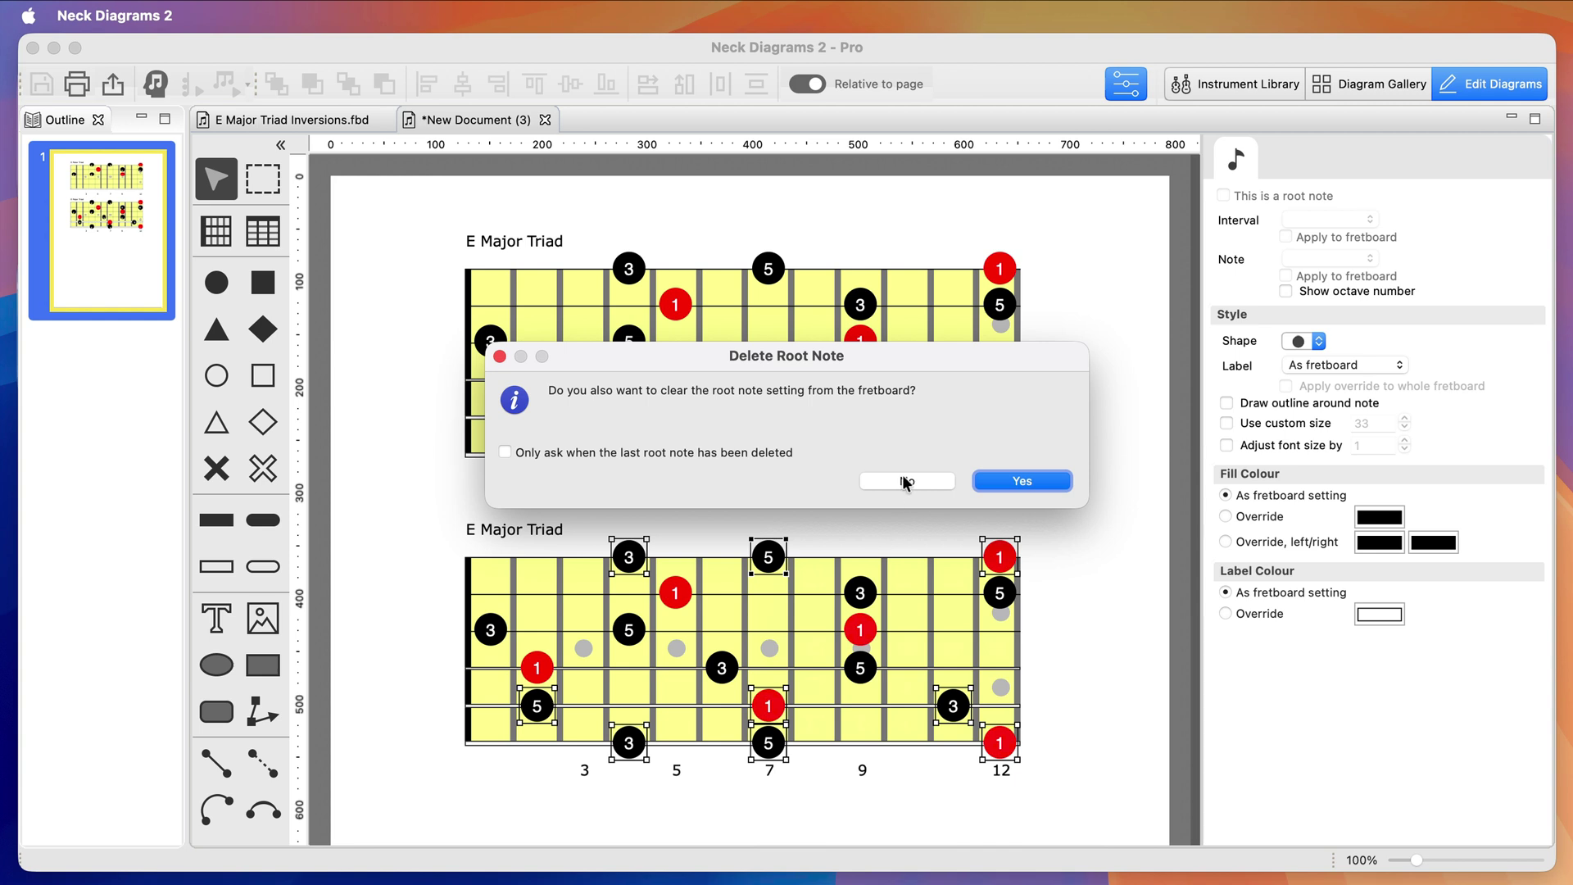
left_click(905, 481)
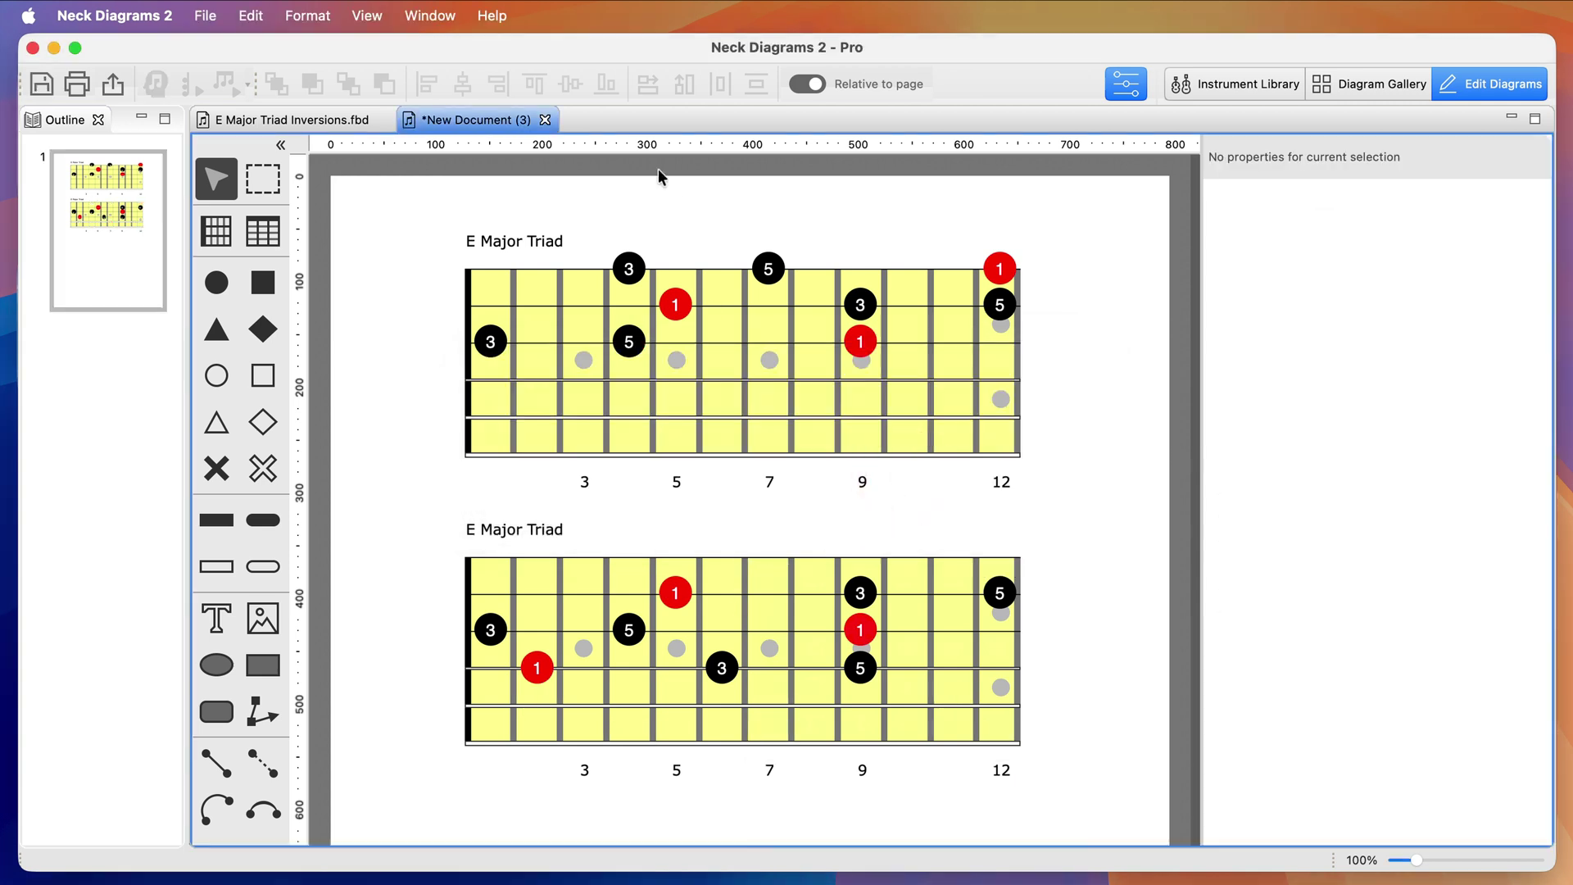
Extend the top diagram's title to 'E Major Triad Inversions - Strings 1, 2, 3'.
left_click(569, 239)
left_click(566, 239)
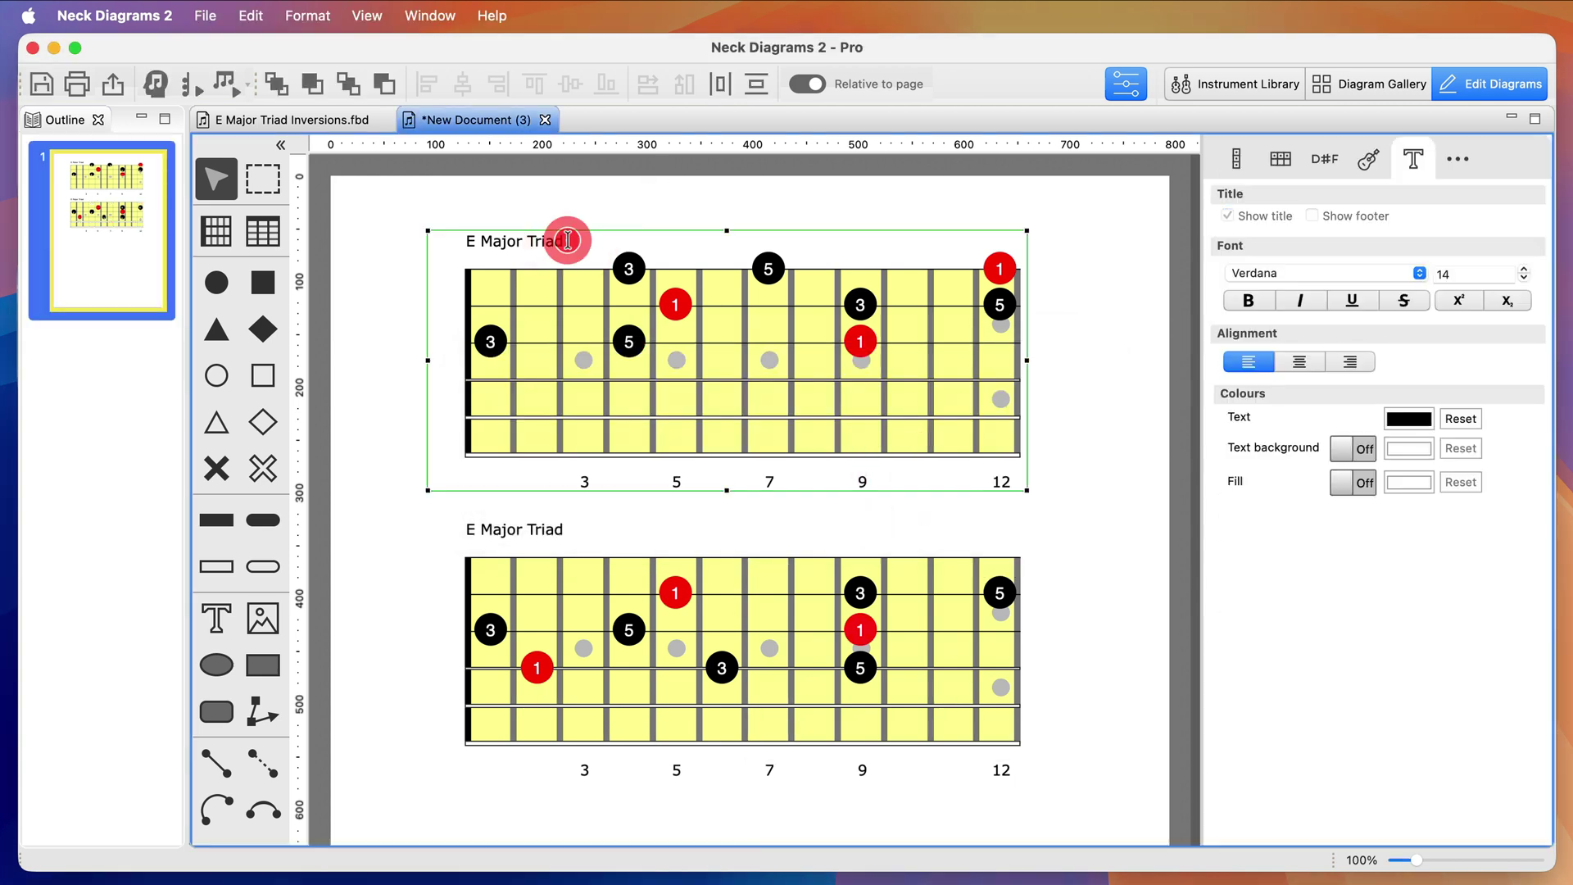
type("Inversions - Strings 1, 2, 3")
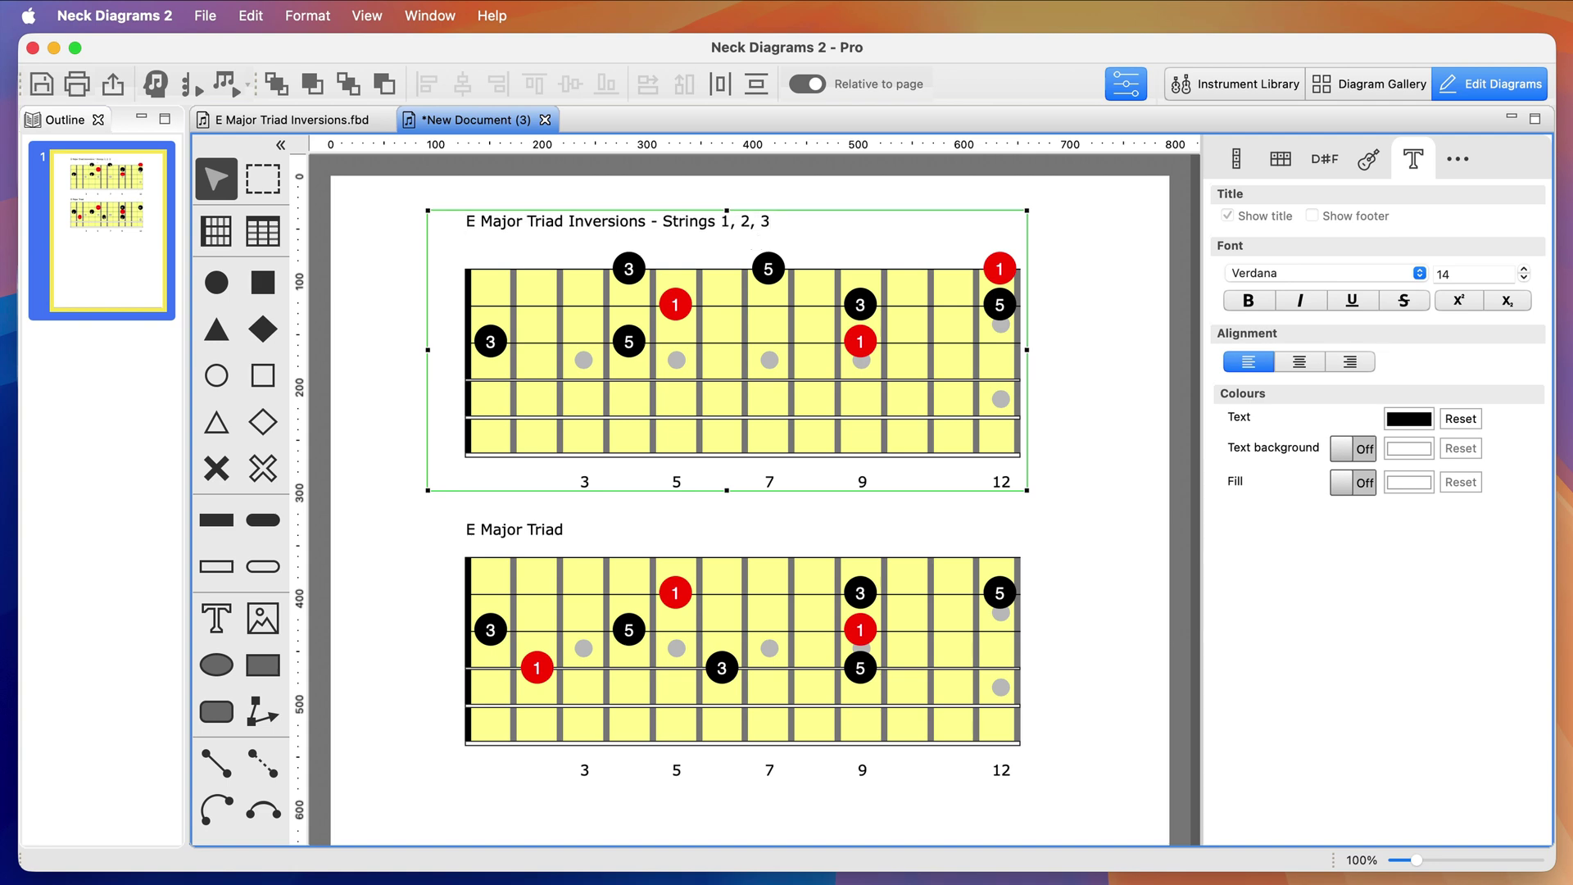
left_click(974, 416)
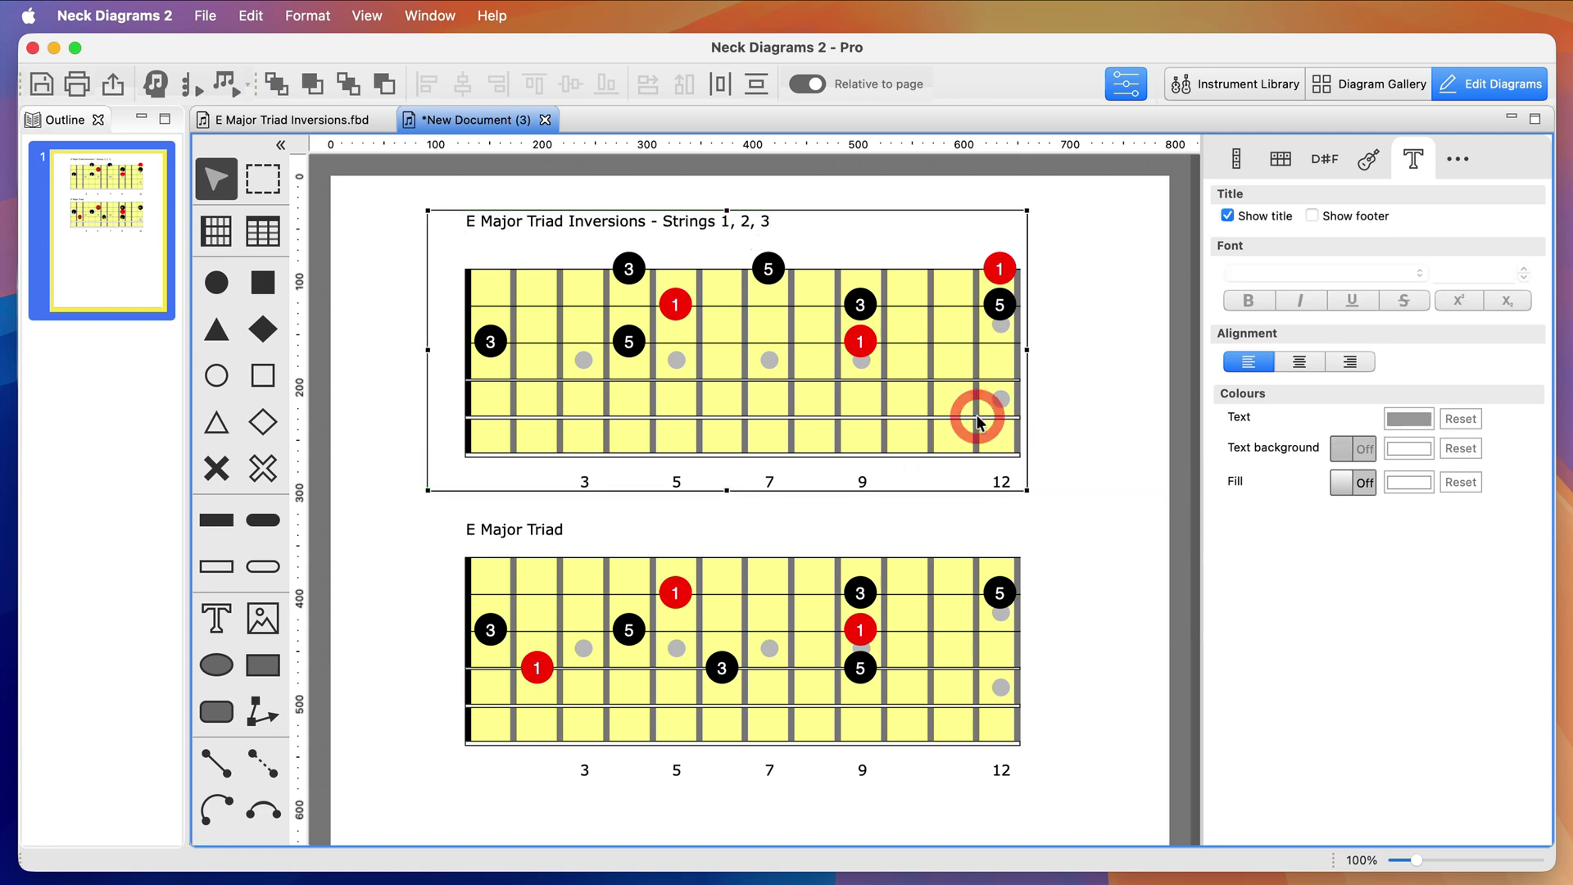
Move the top fretboard's fret-12 1 and 5 notes left of the nut.
left_click(1000, 303)
left_click(1000, 273, "shift")
left_click_drag(1001, 313, 442, 311)
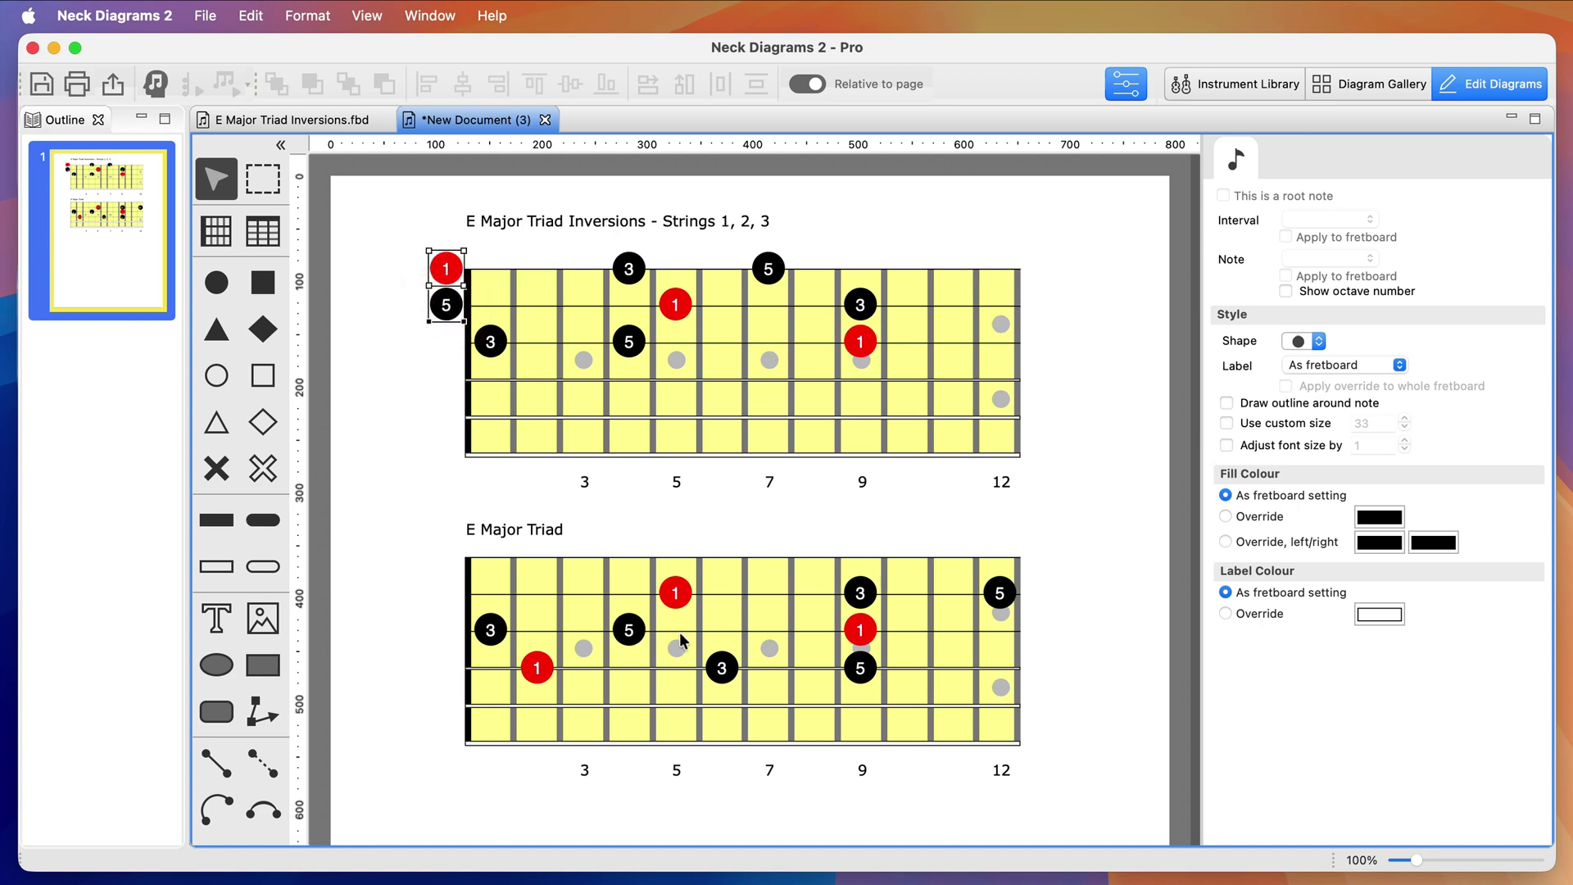
left_click(800, 626)
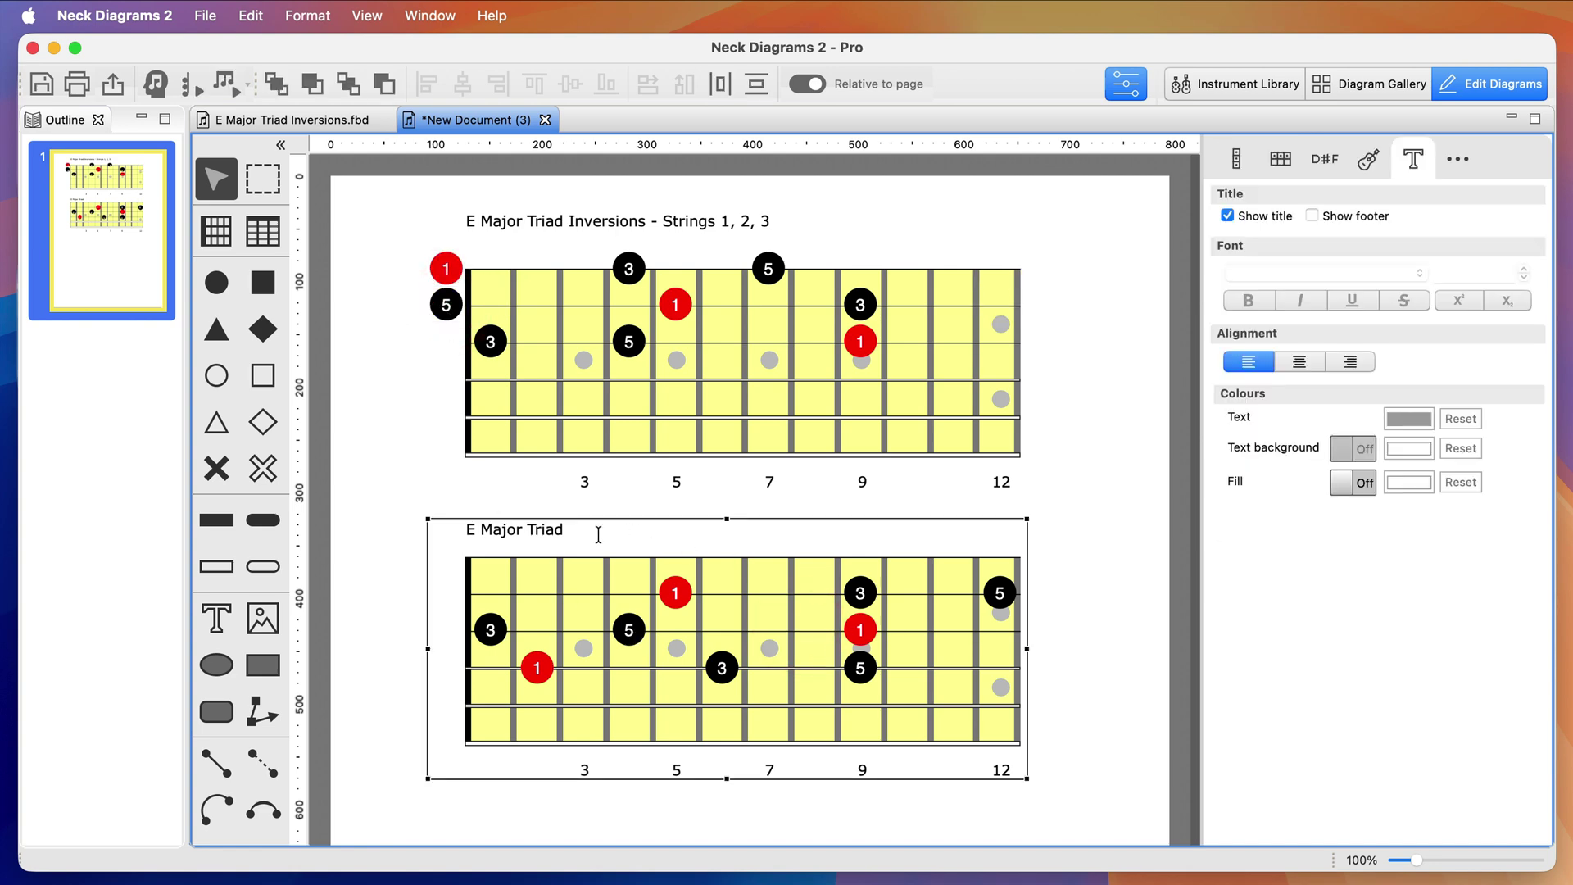
Title the lower diagram 'E Major Triad Inversions - String 2, 3, 4' and move its fret-12 5 open.
type("s")
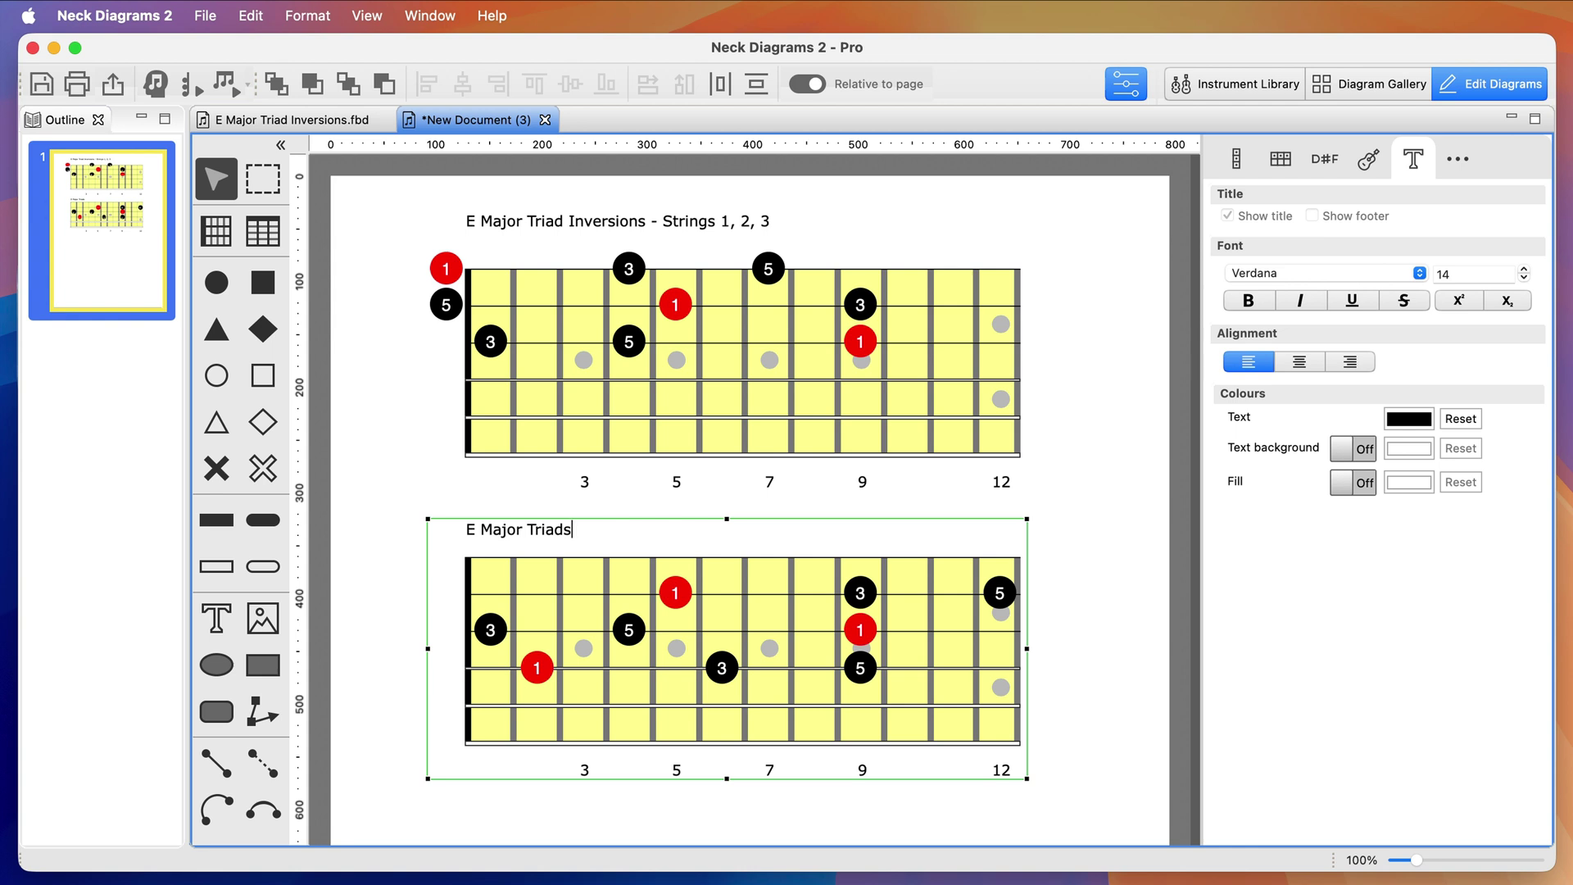
type("nversions - String ")
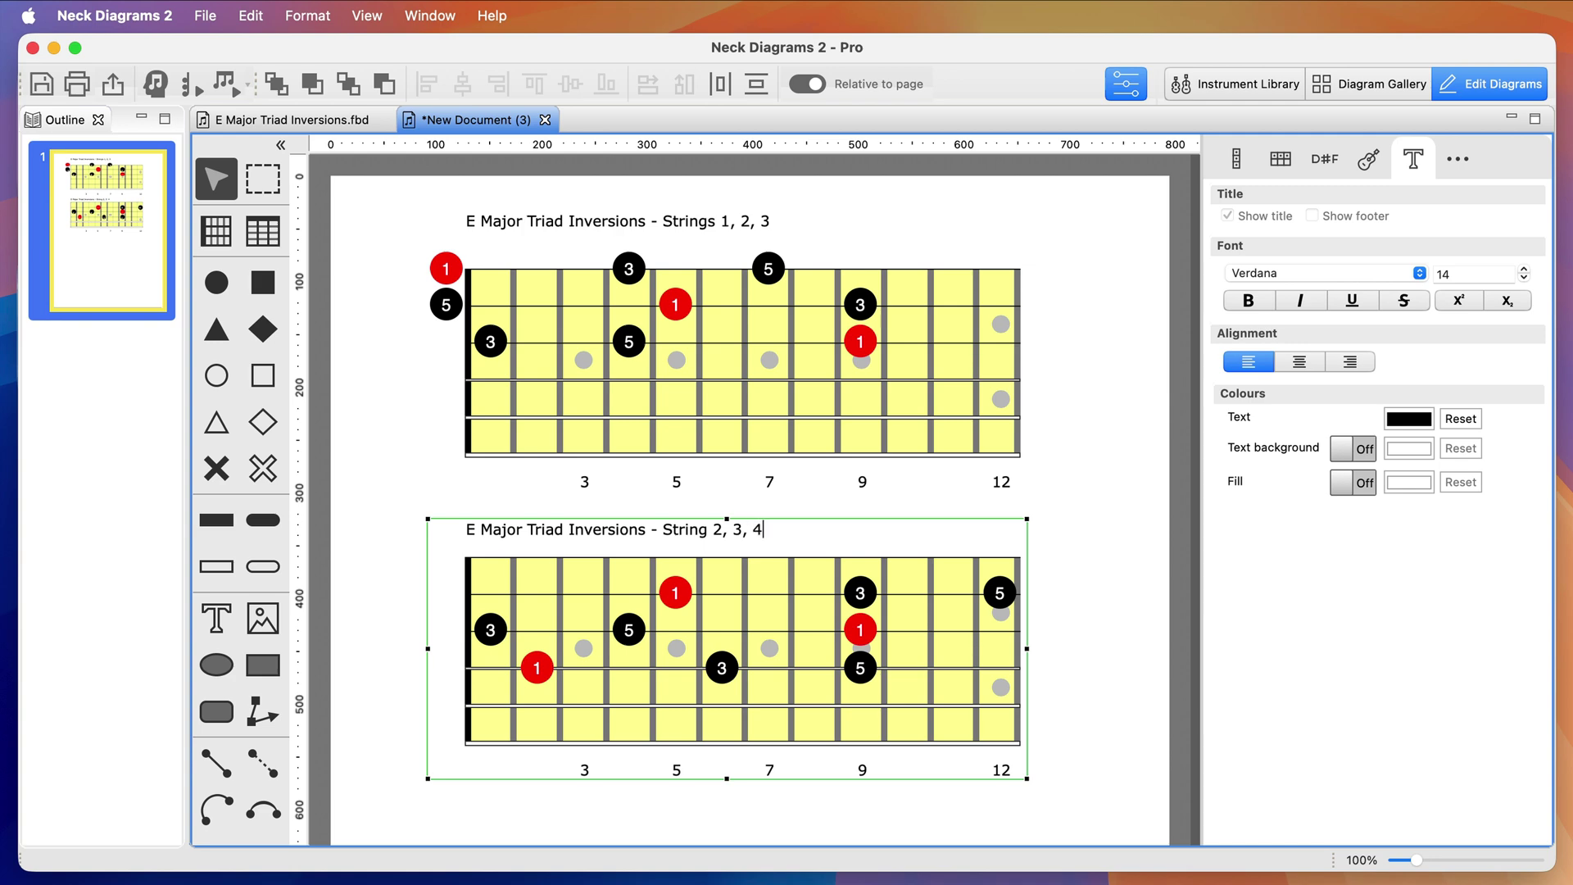
type("2, 3, 4")
left_click(1000, 592)
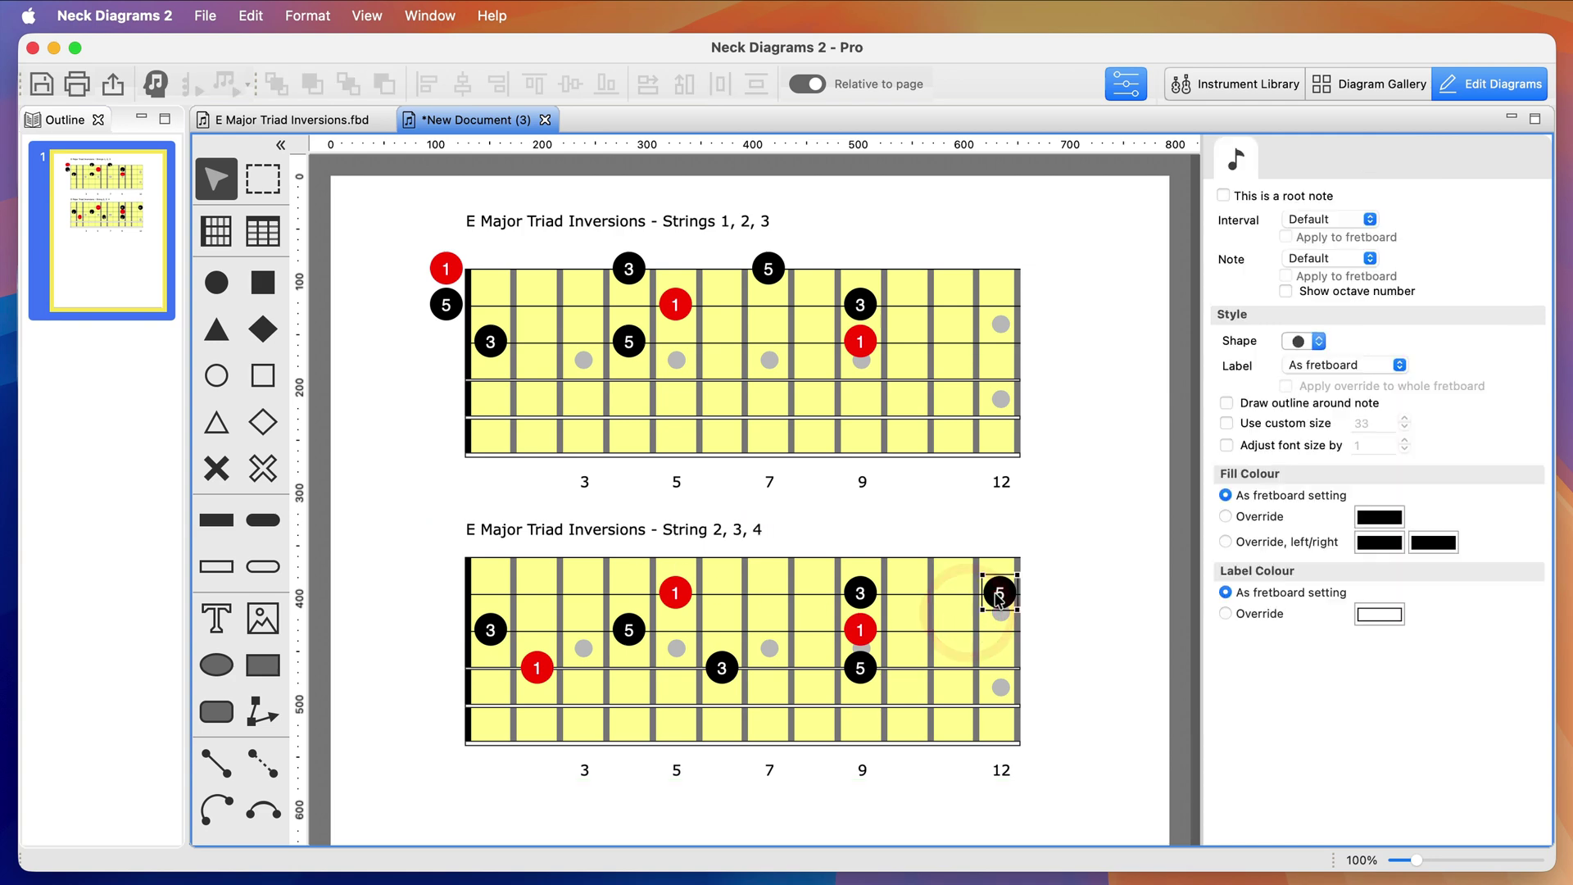
left_click_drag(441, 594, 442, 594)
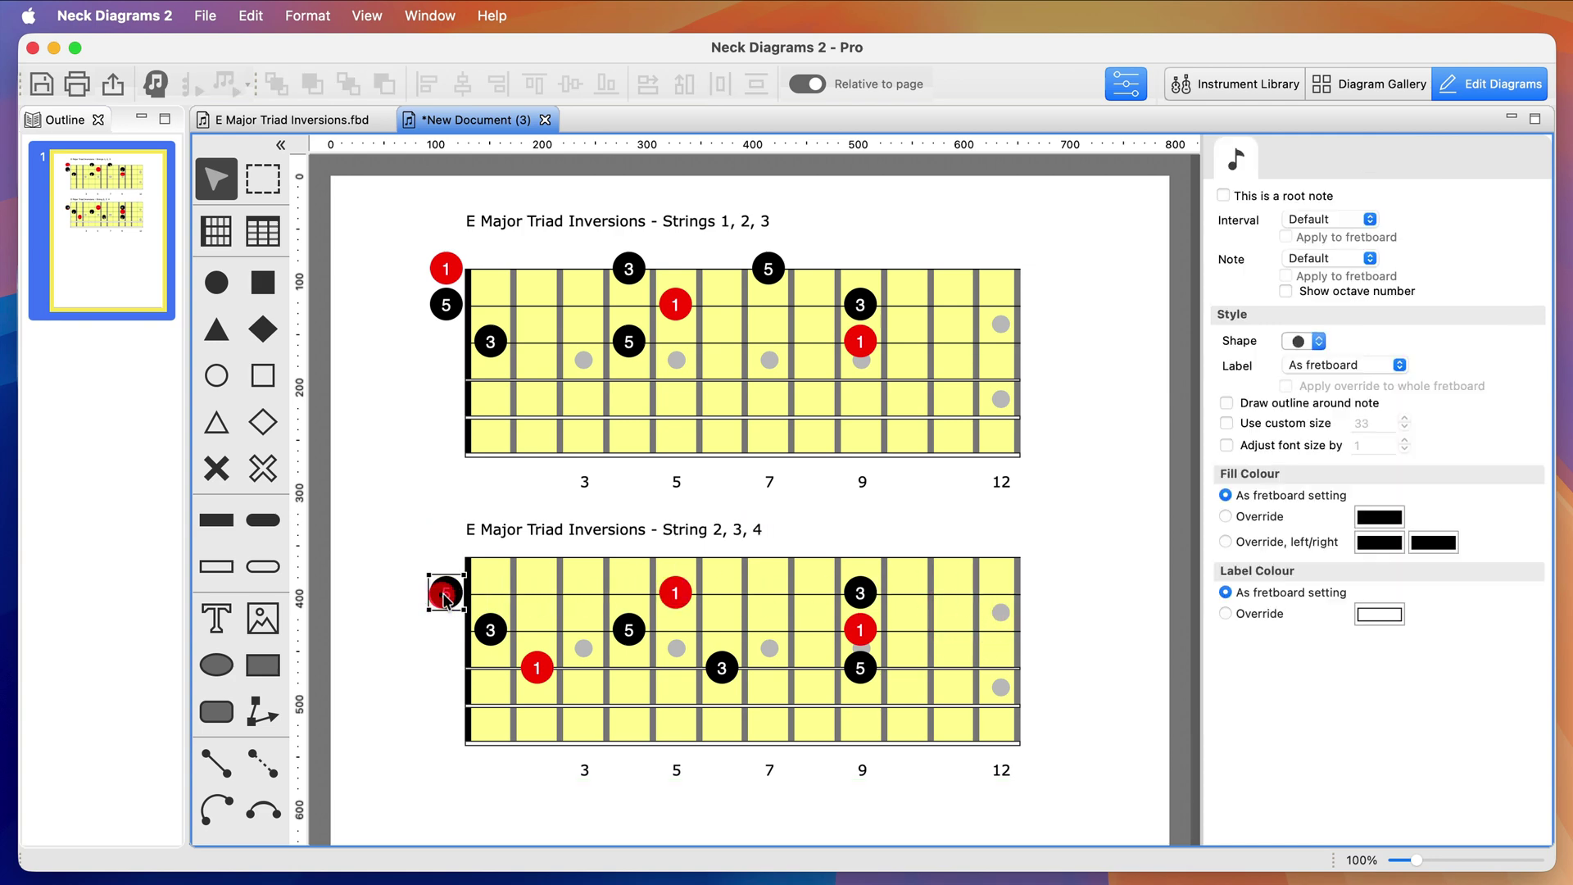
left_click(749, 428)
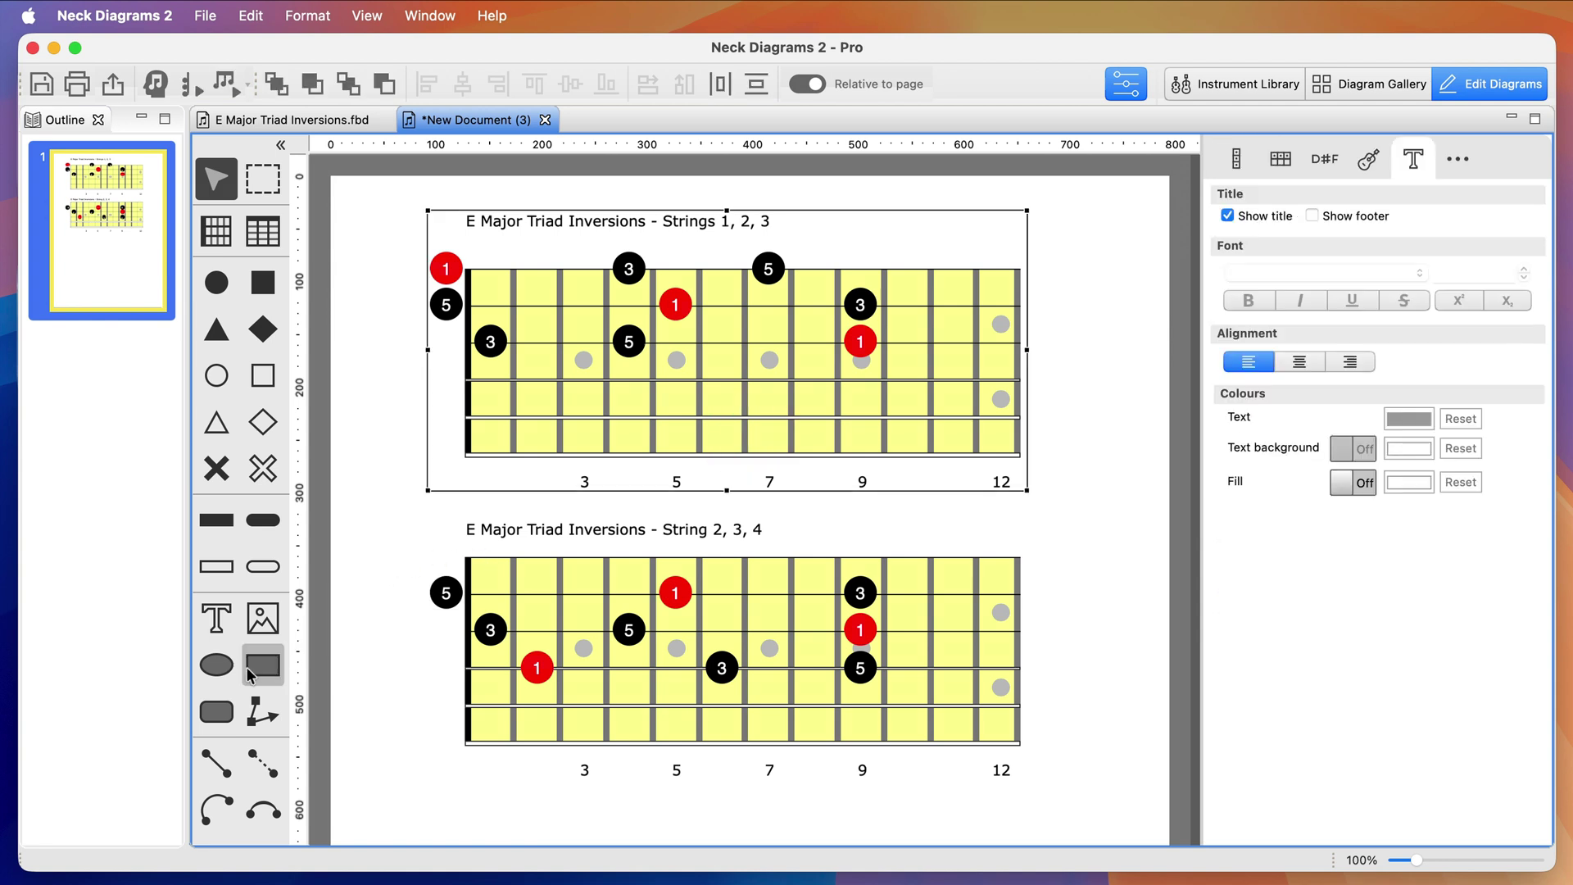
Draw a rounded rectangle over the first triad shape with no fill and a Maroon border.
left_click(219, 715)
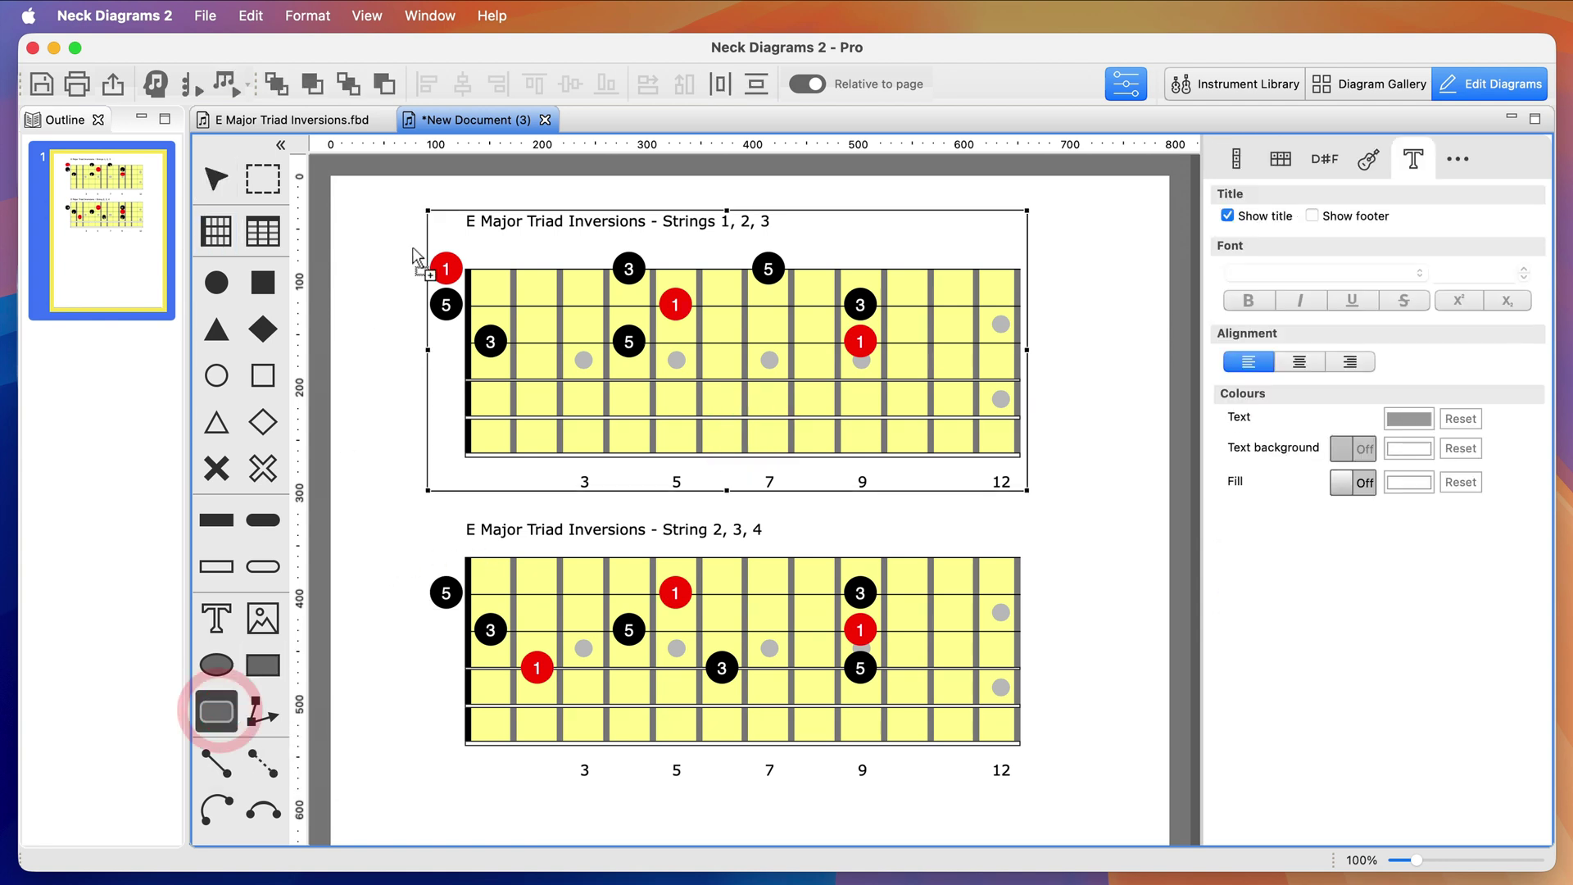
left_click_drag(411, 243, 533, 368)
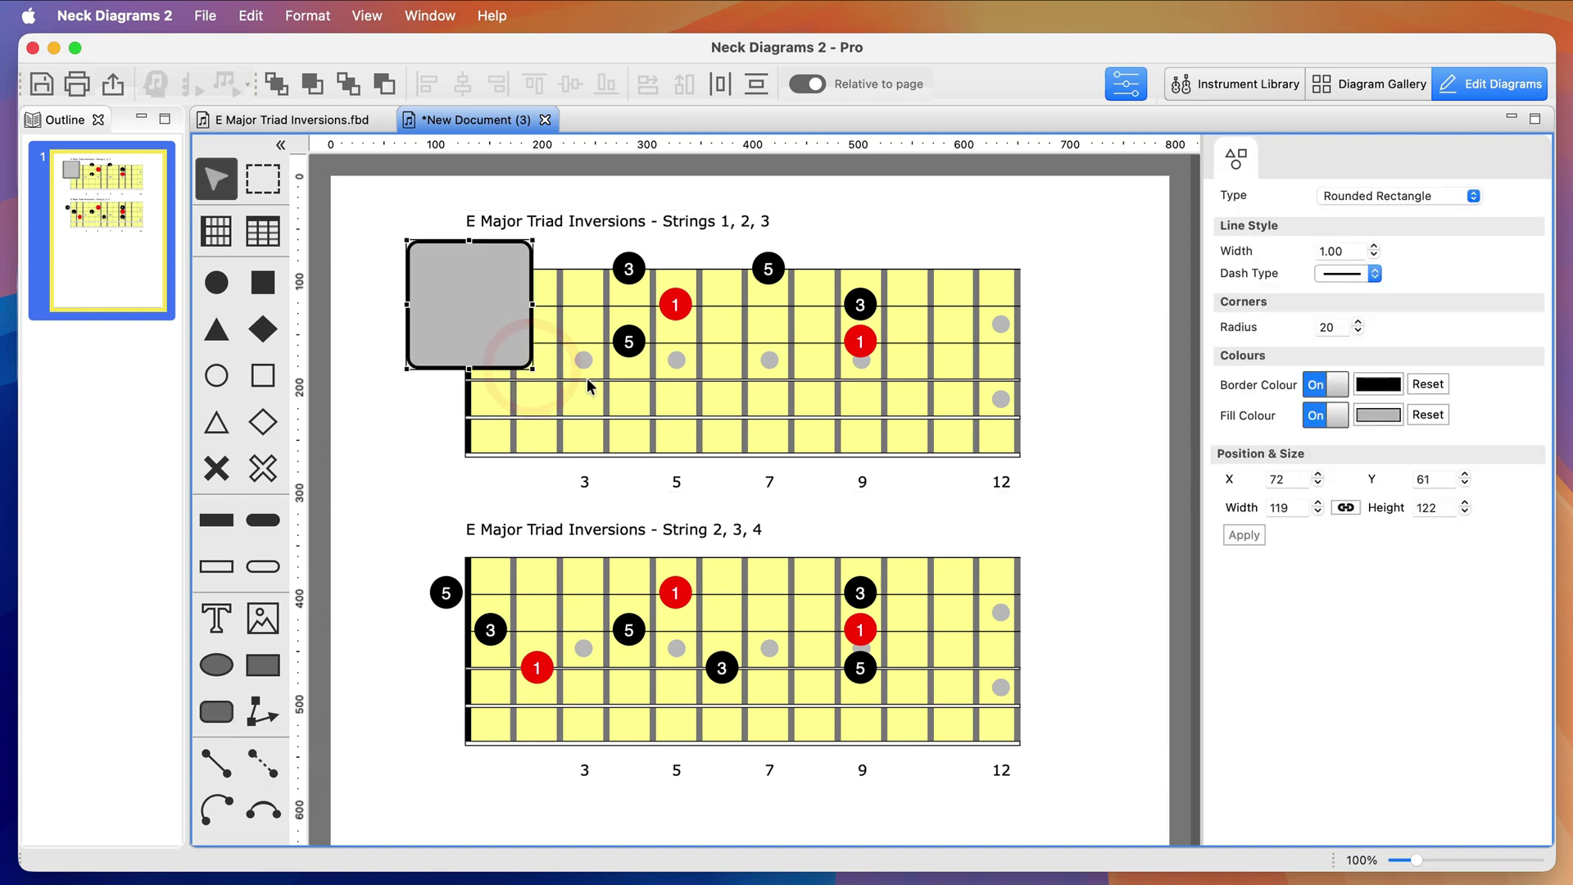
left_click(1331, 415)
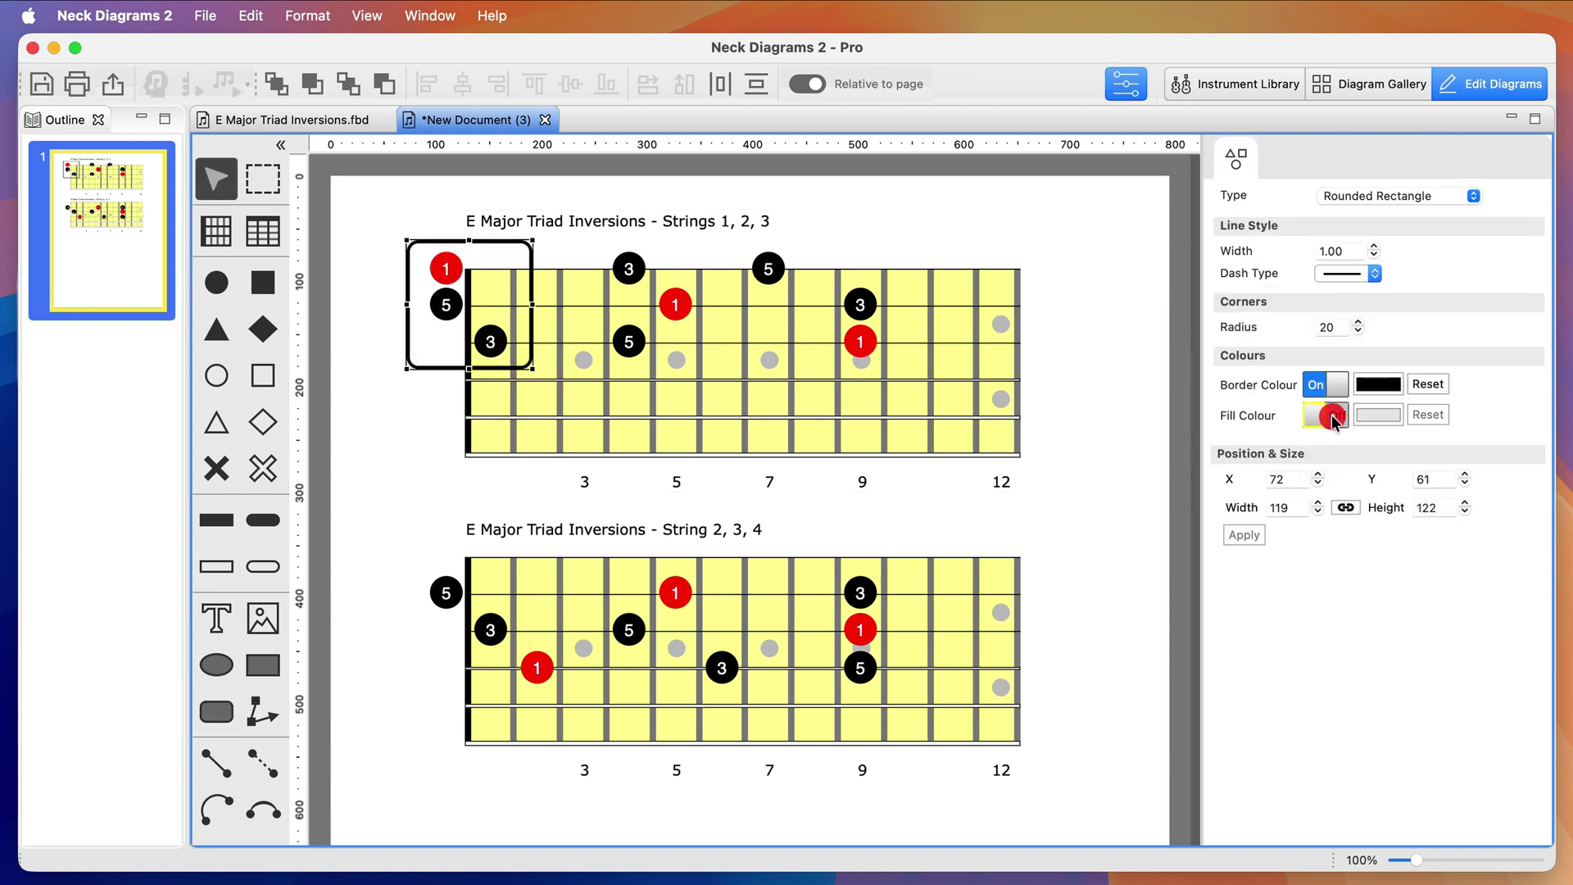
left_click(1377, 385)
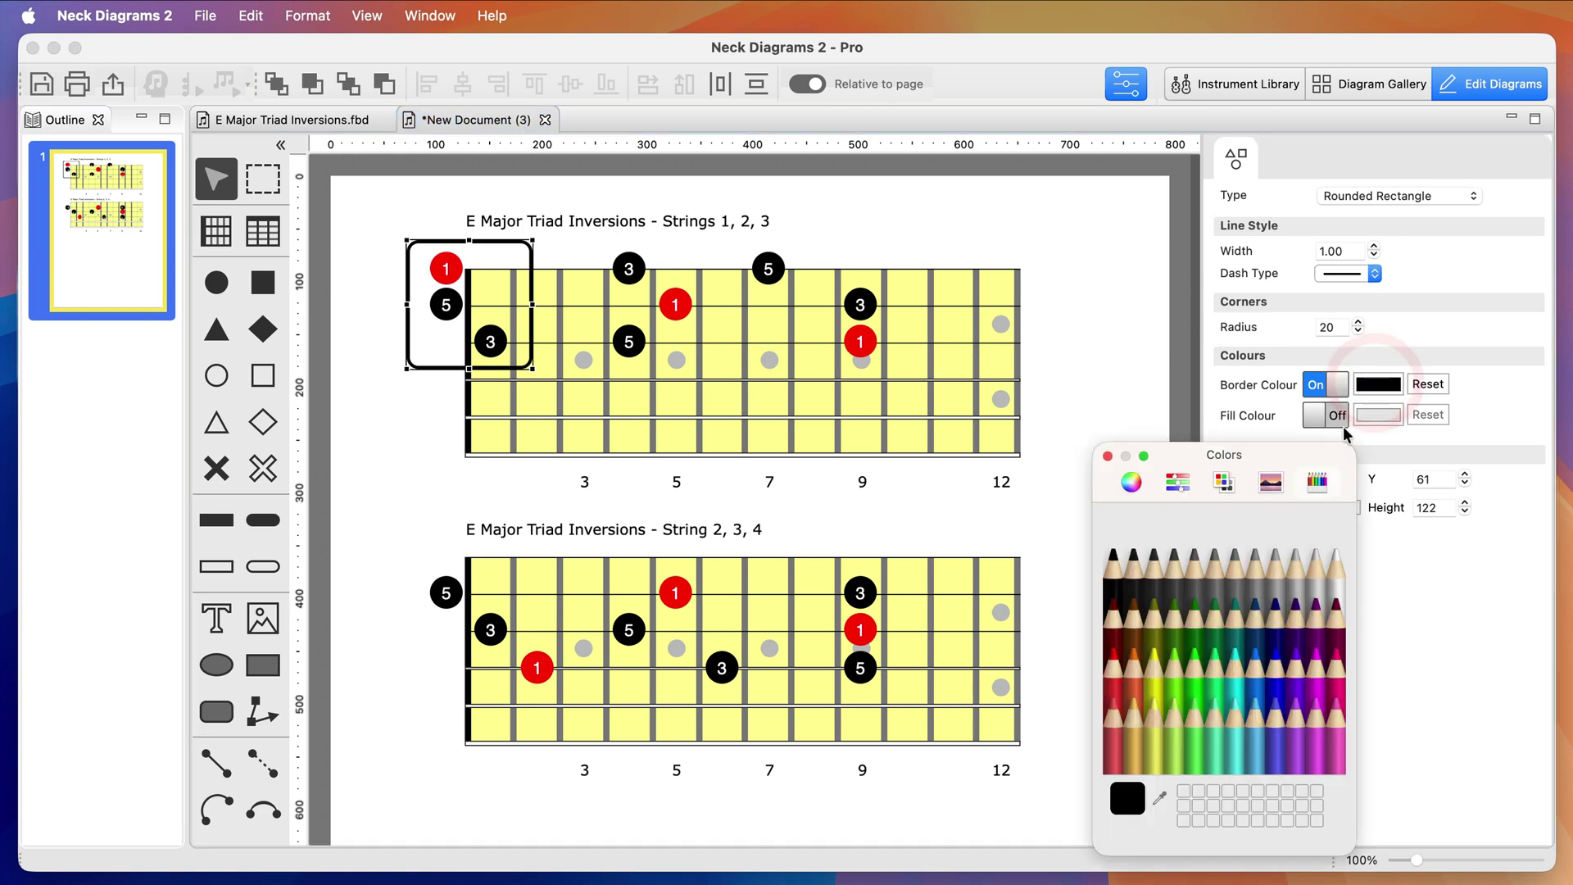
left_click(1332, 636)
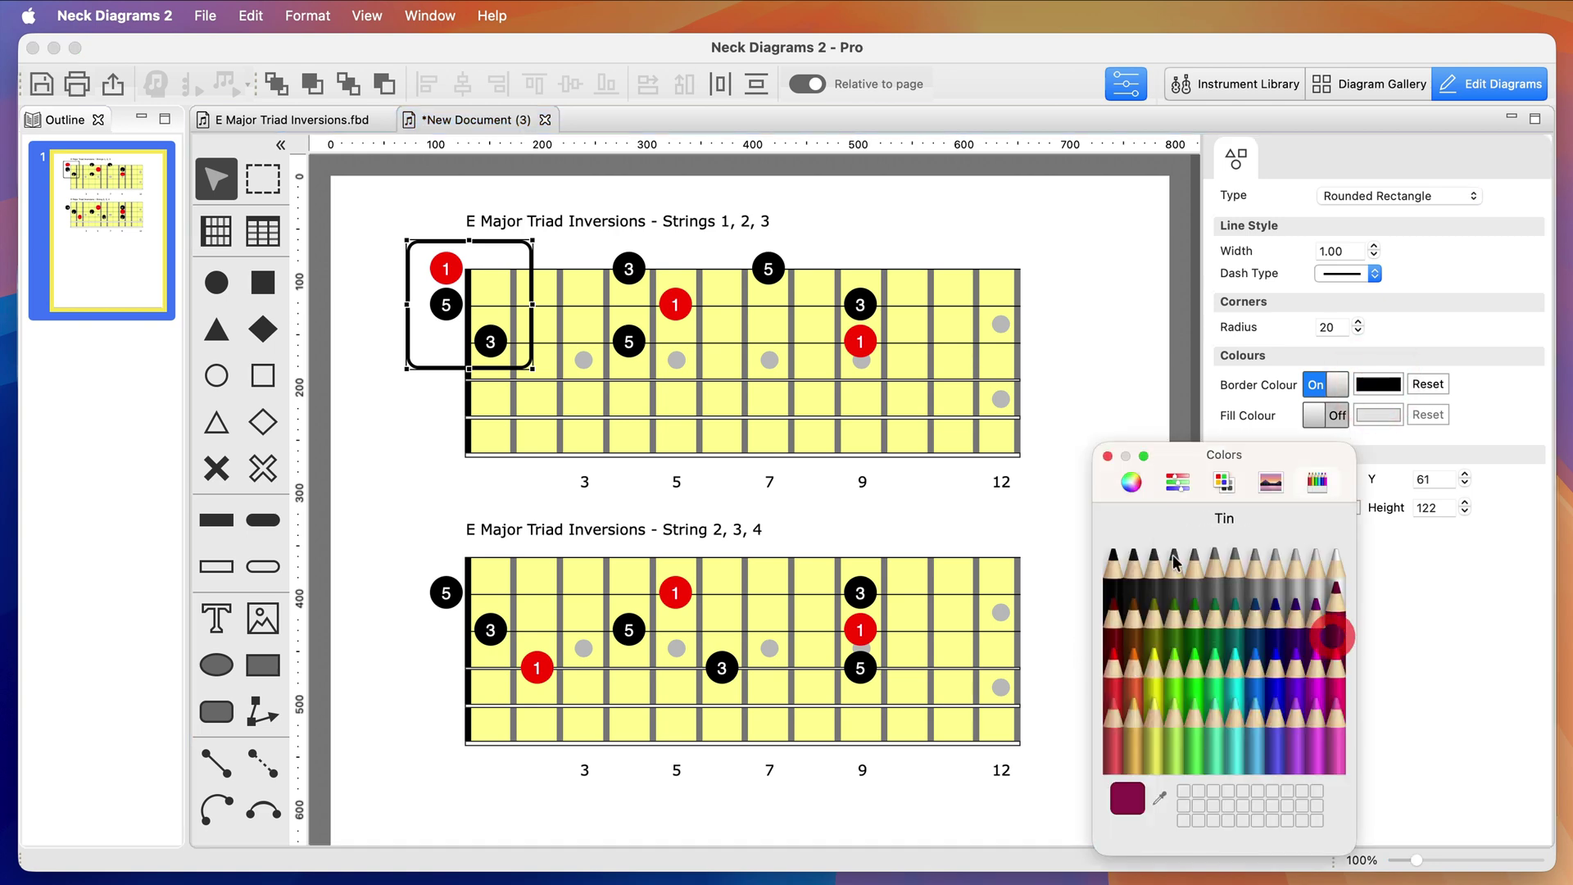
left_click(1108, 455)
key("alt")
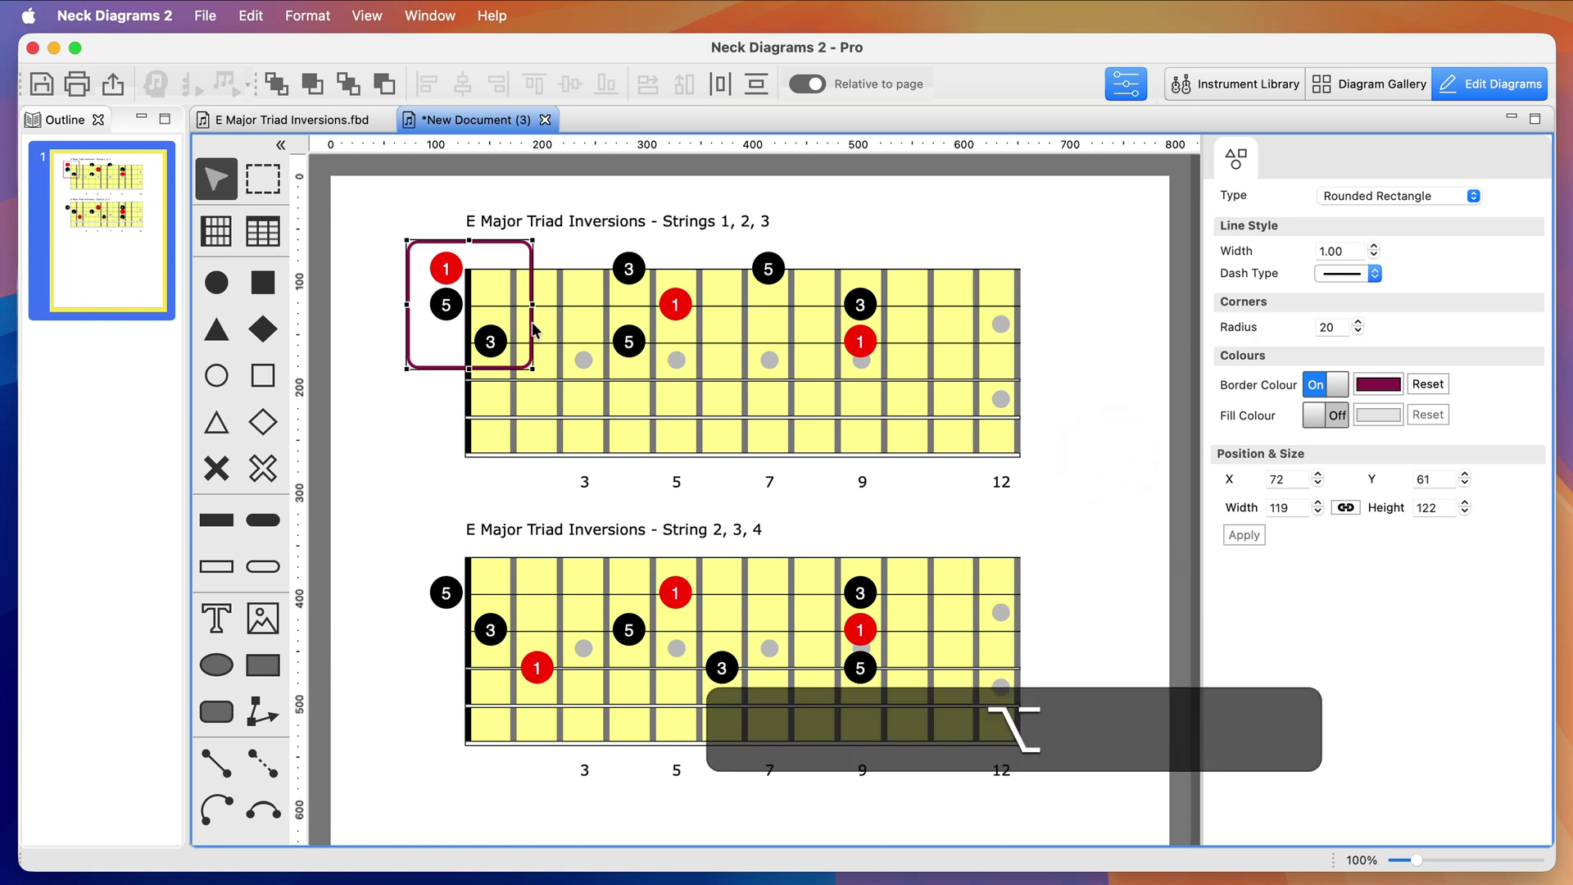
Copy the maroon box onto the second triad shape and recolour the first box's outline Moss green.
left_click_drag(529, 327, 705, 327)
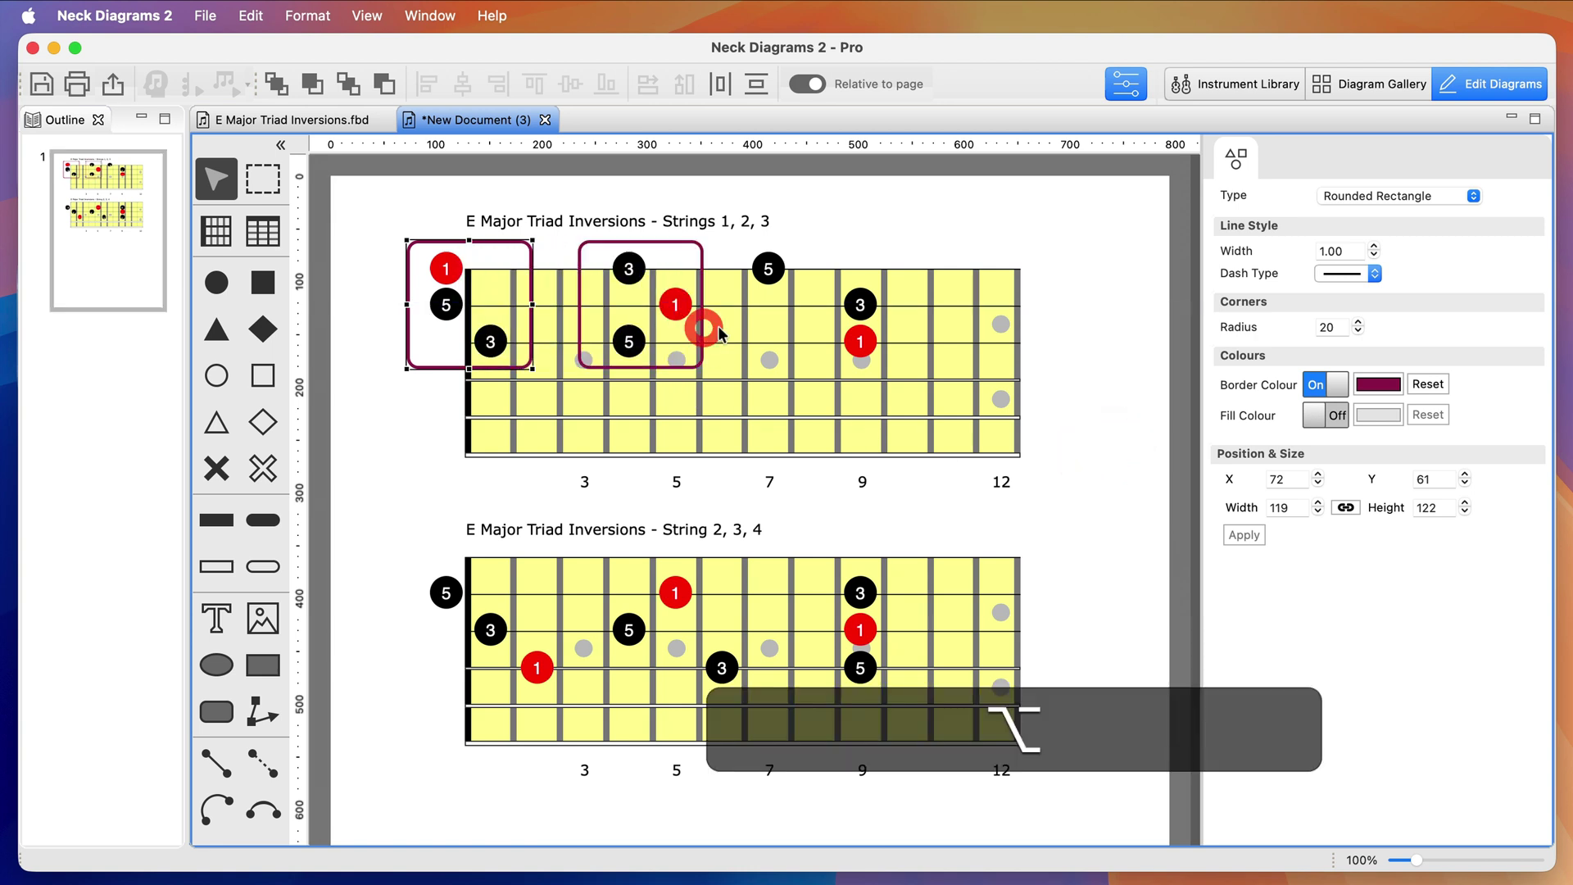
left_click(1379, 384)
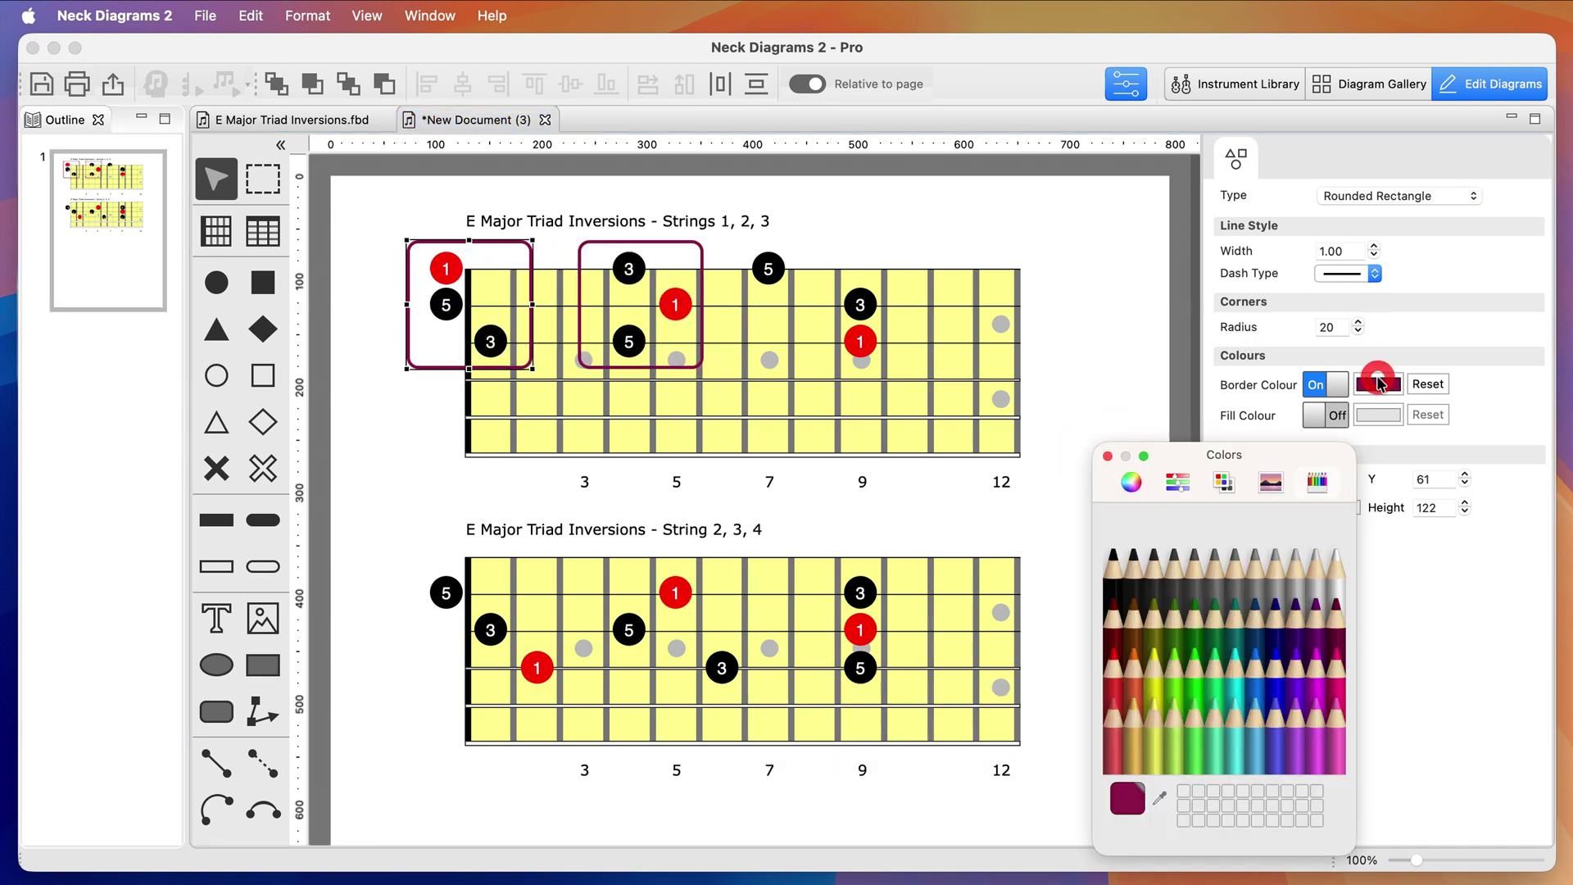
left_click(1211, 623)
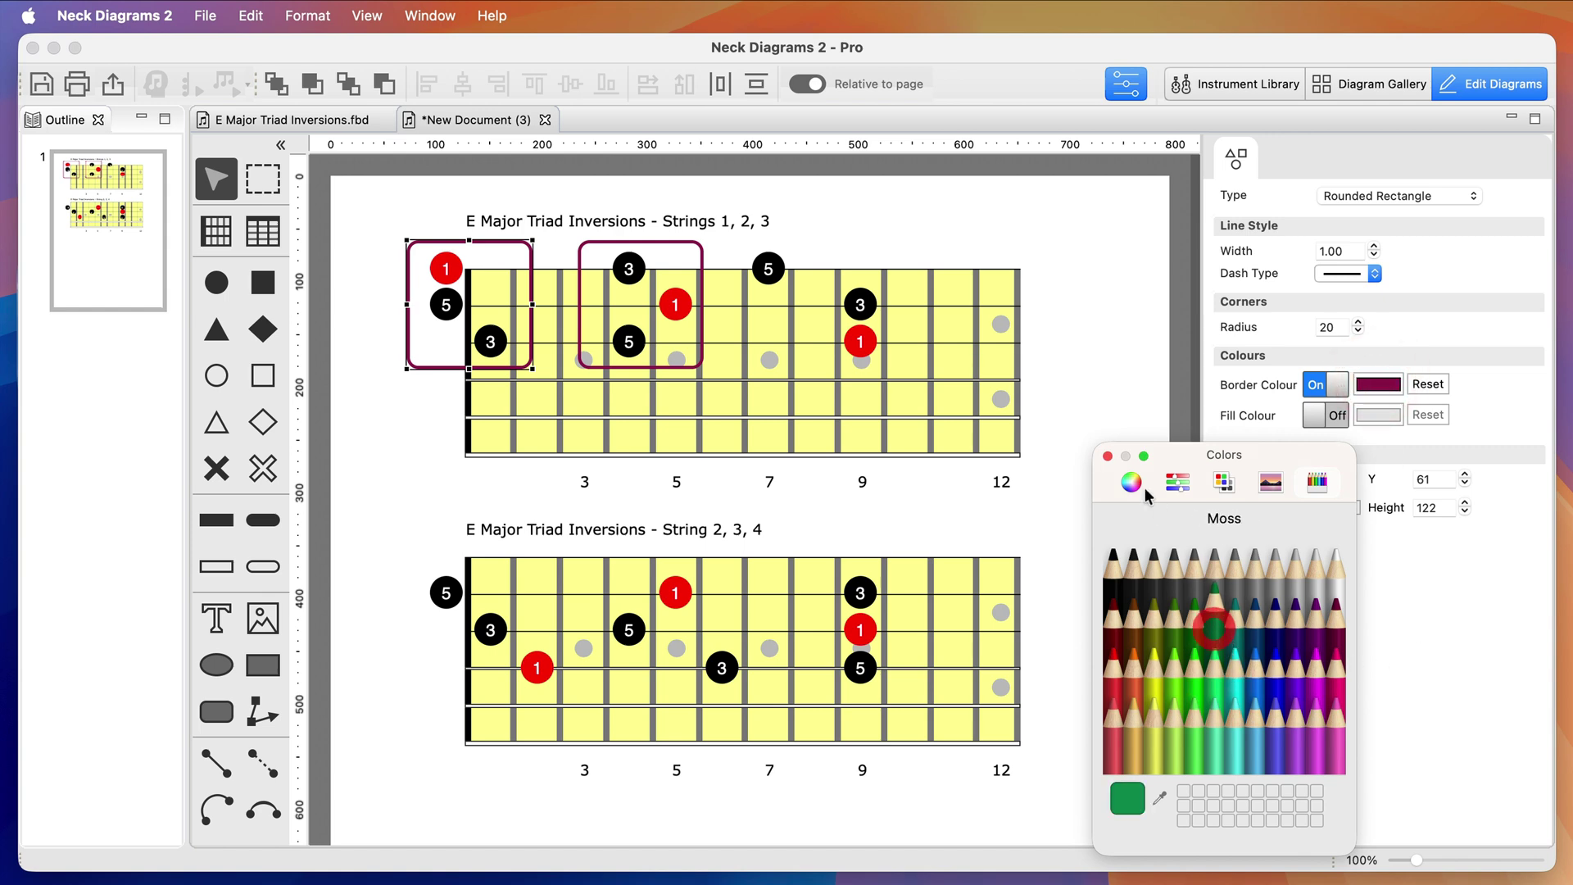
left_click(1108, 456)
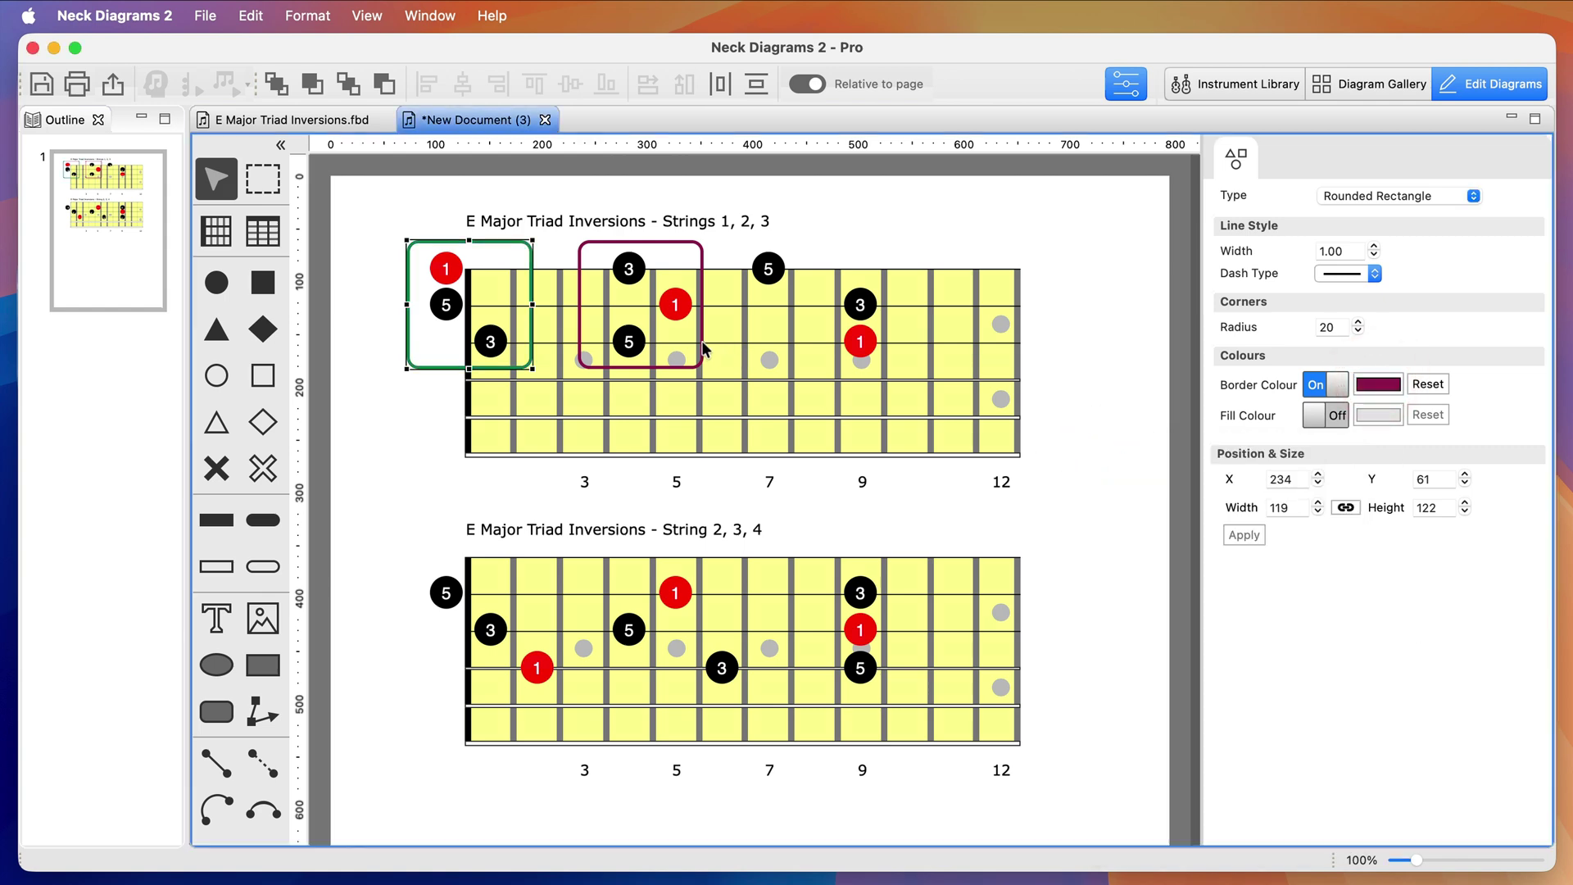
Copy a box over the frets 7–9 triad and give it a Midnight navy outline.
left_click_drag(704, 349, 904, 312)
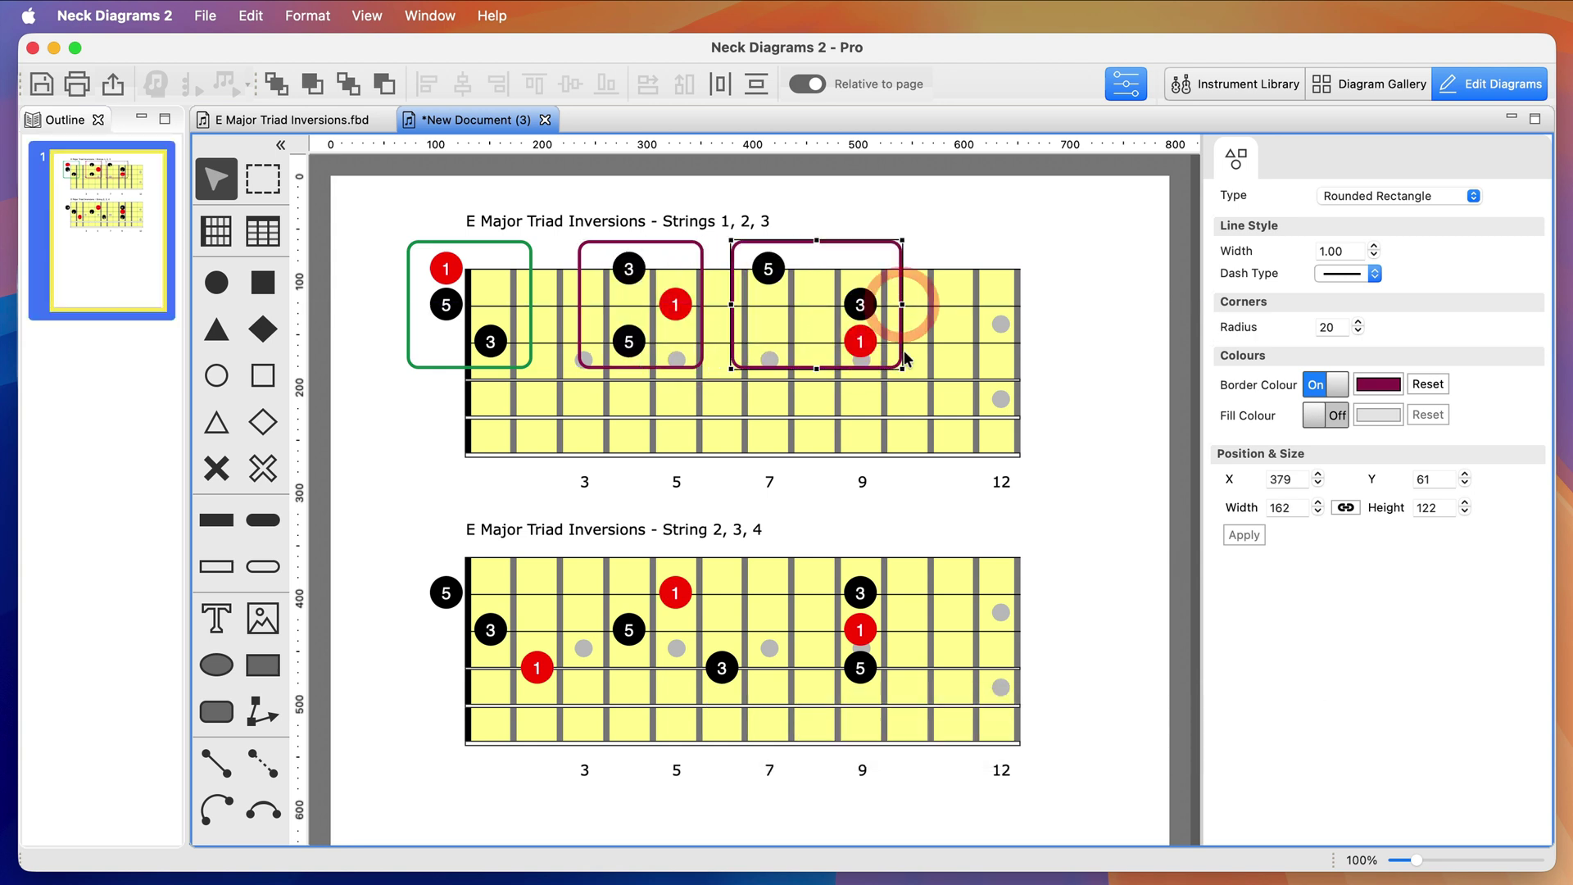
left_click(1380, 385)
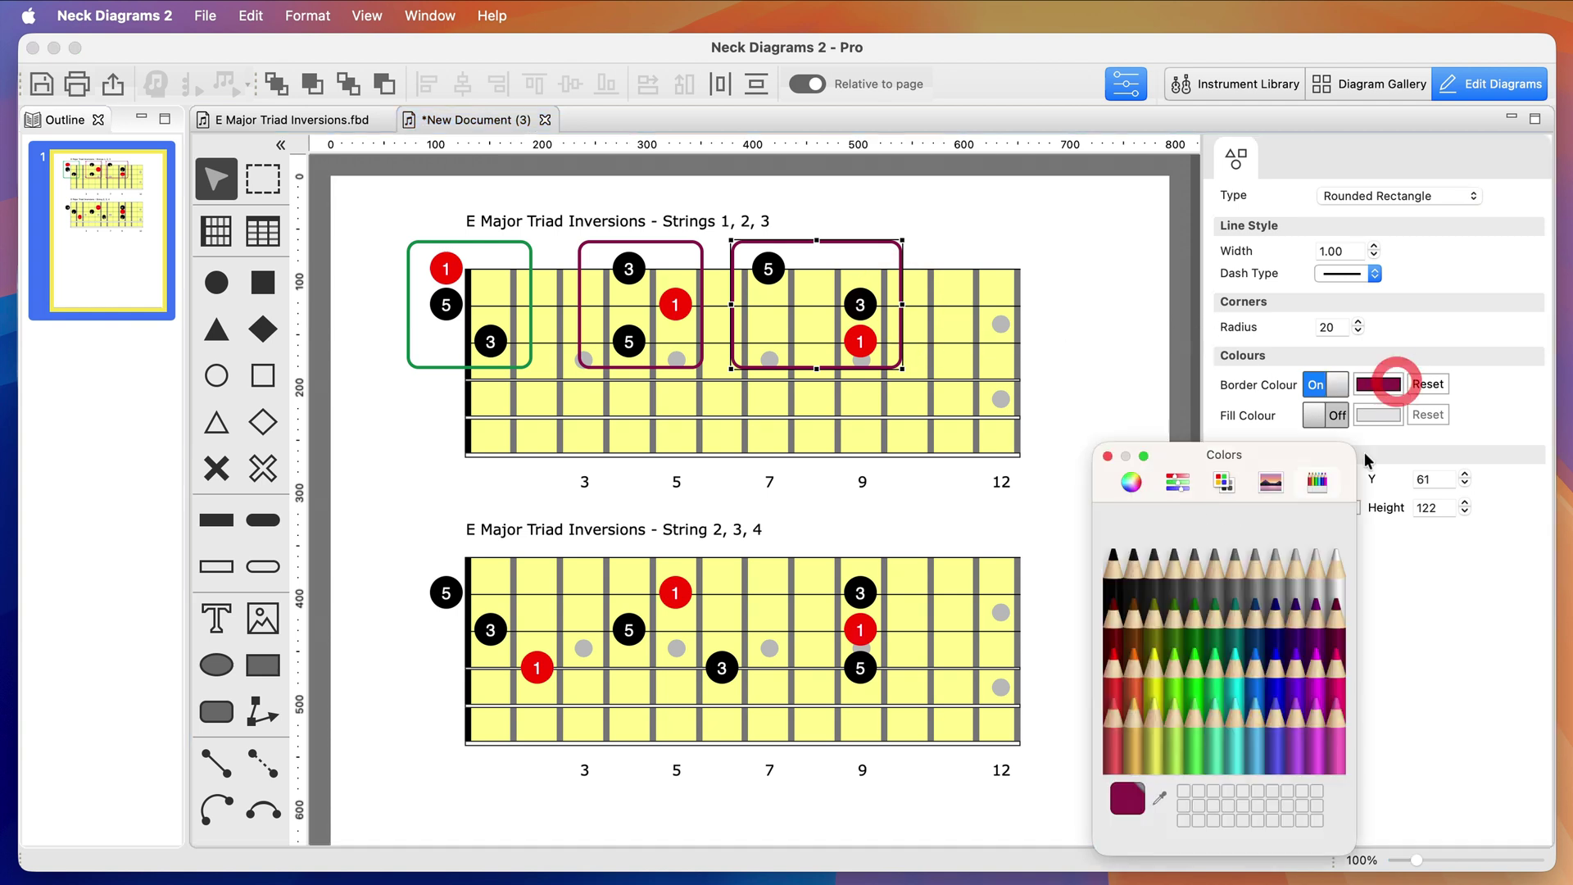
left_click(1275, 622)
left_click(1107, 456)
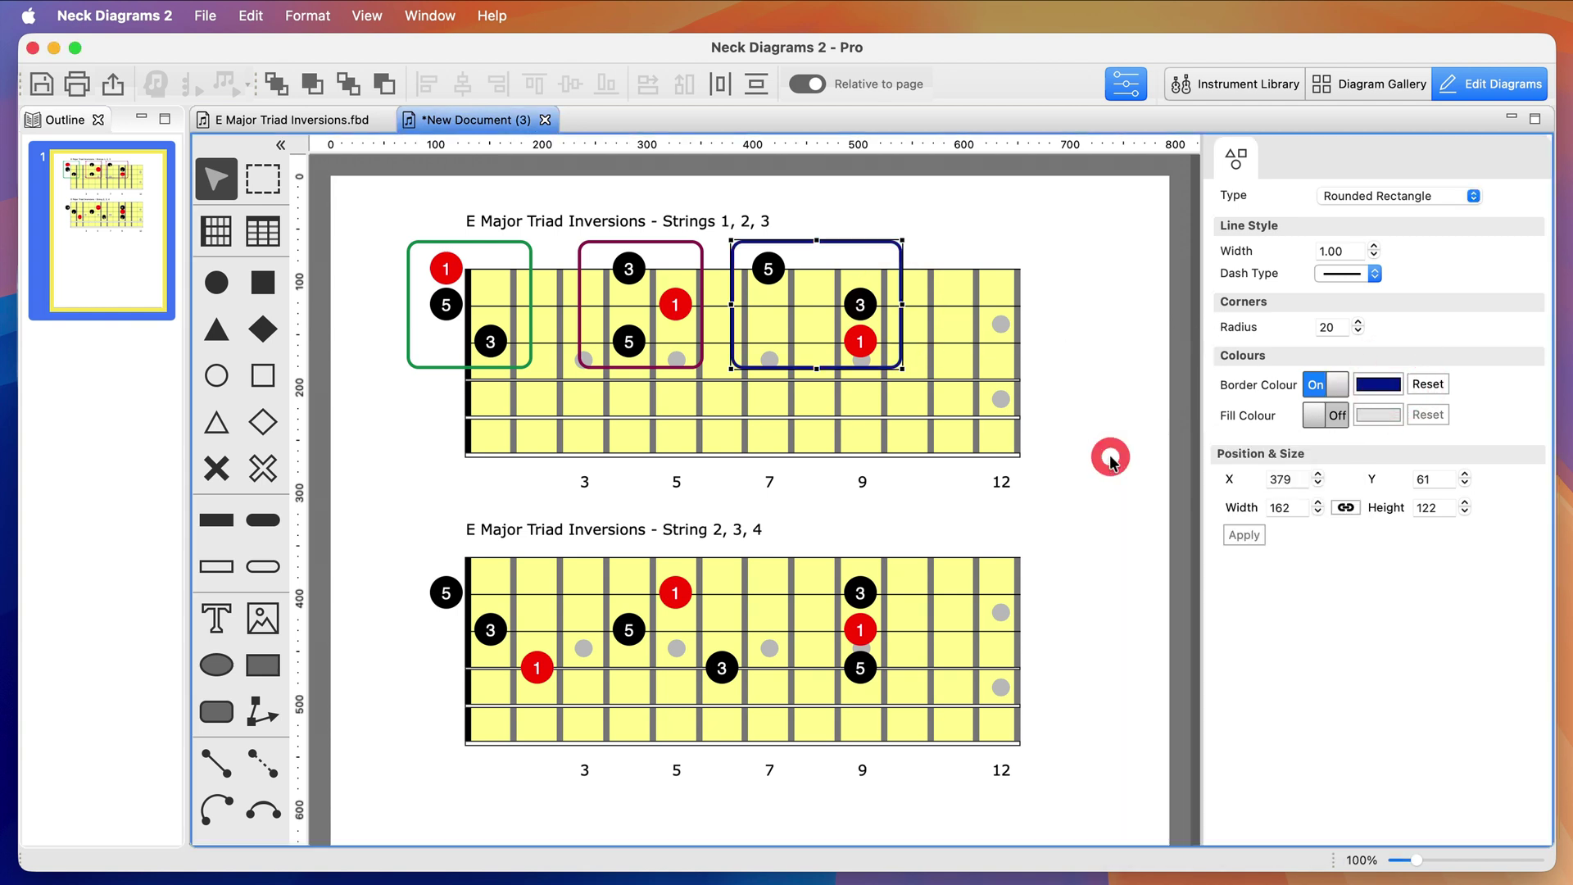
left_click(480, 369)
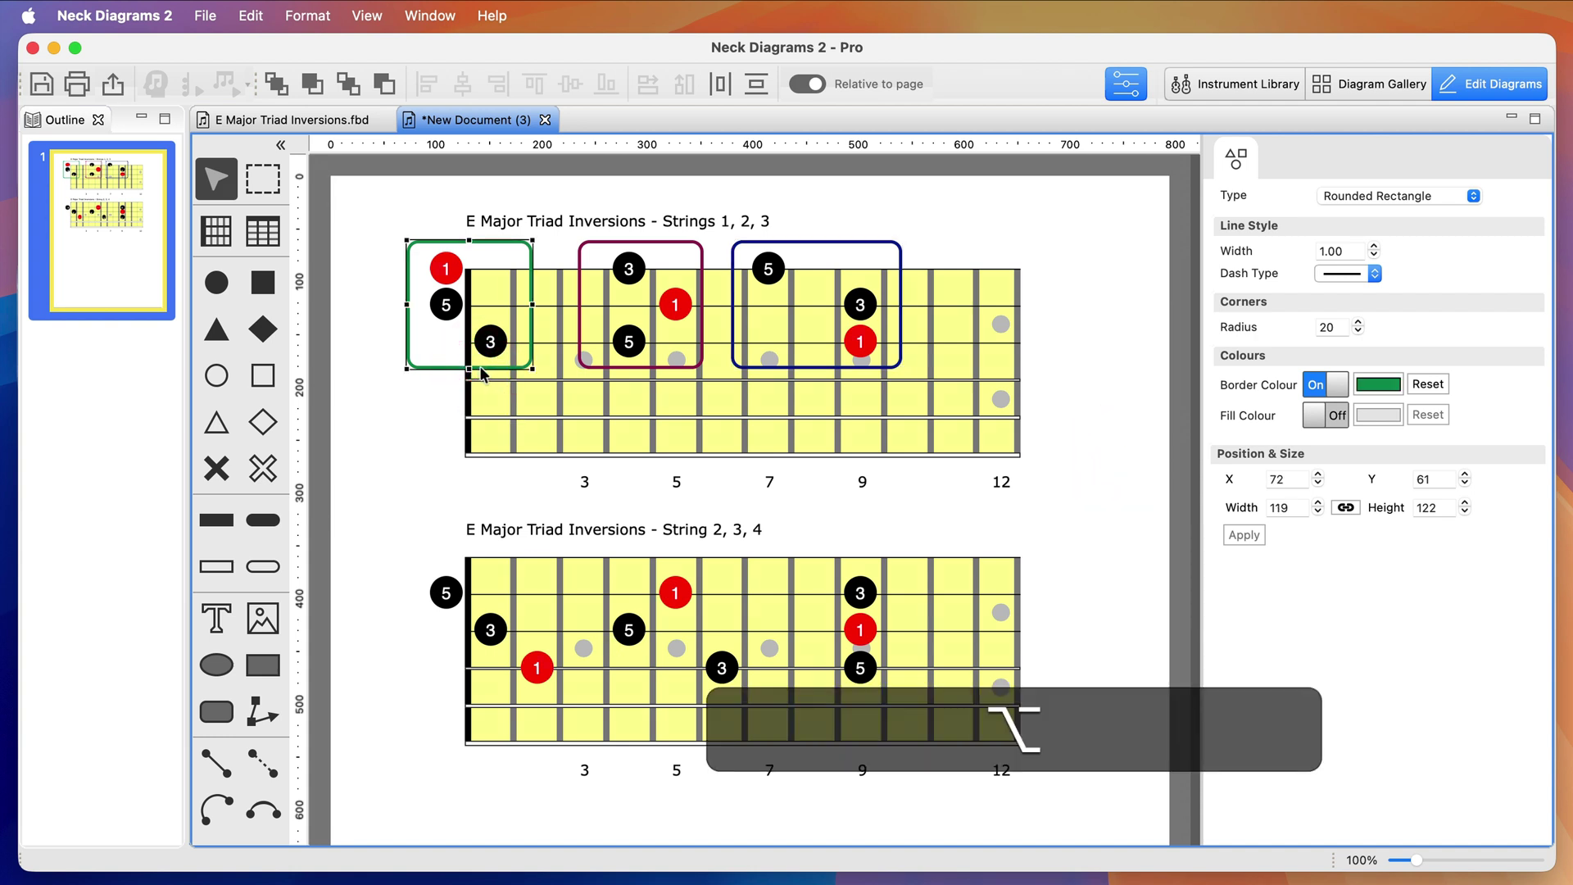
Copy the green and maroon boxes onto the lower fretboard's middle and fret-9 shapes, resized to fit.
left_click_drag(481, 373, 668, 692)
left_click_drag(671, 703, 661, 692)
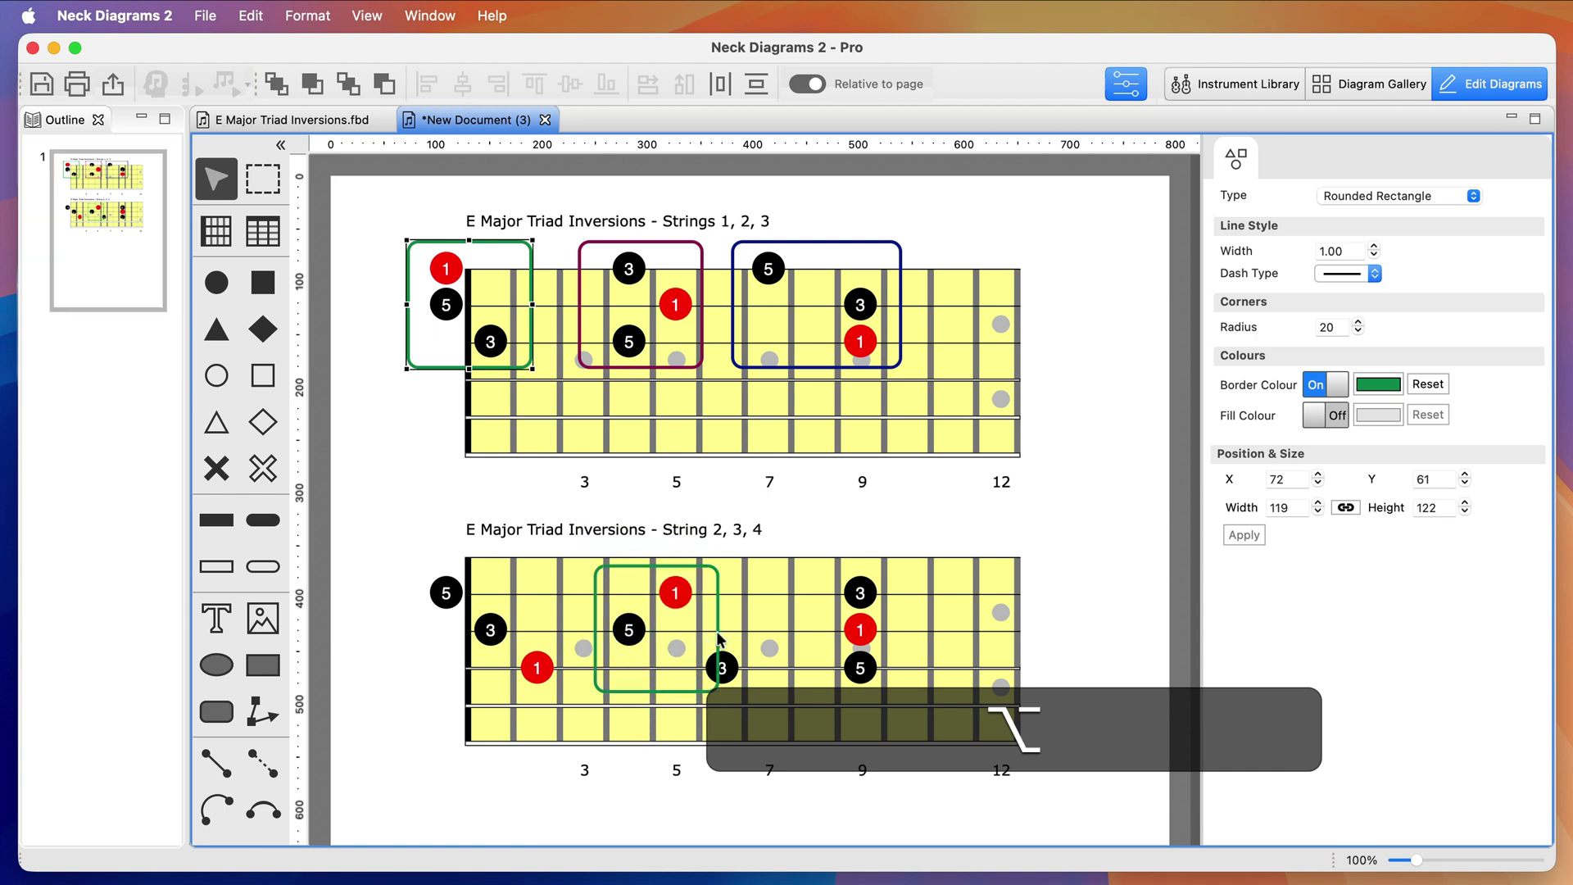
left_click(718, 651)
left_click_drag(749, 634, 754, 631)
left_click(665, 366)
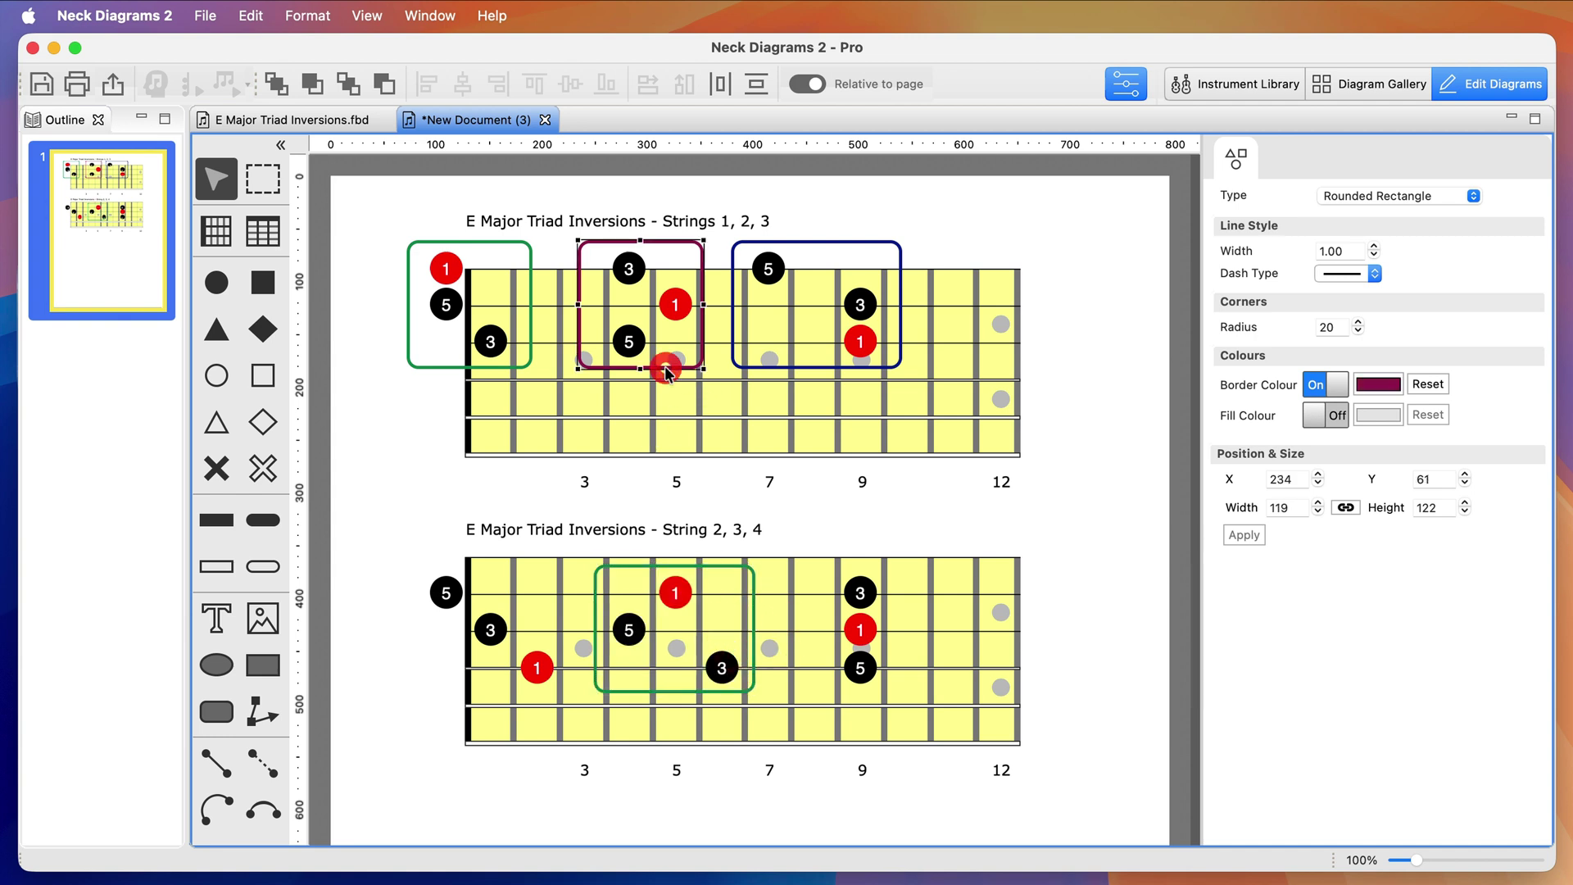
key("alt")
left_click_drag(665, 365, 908, 703)
left_click_drag(939, 634, 901, 632)
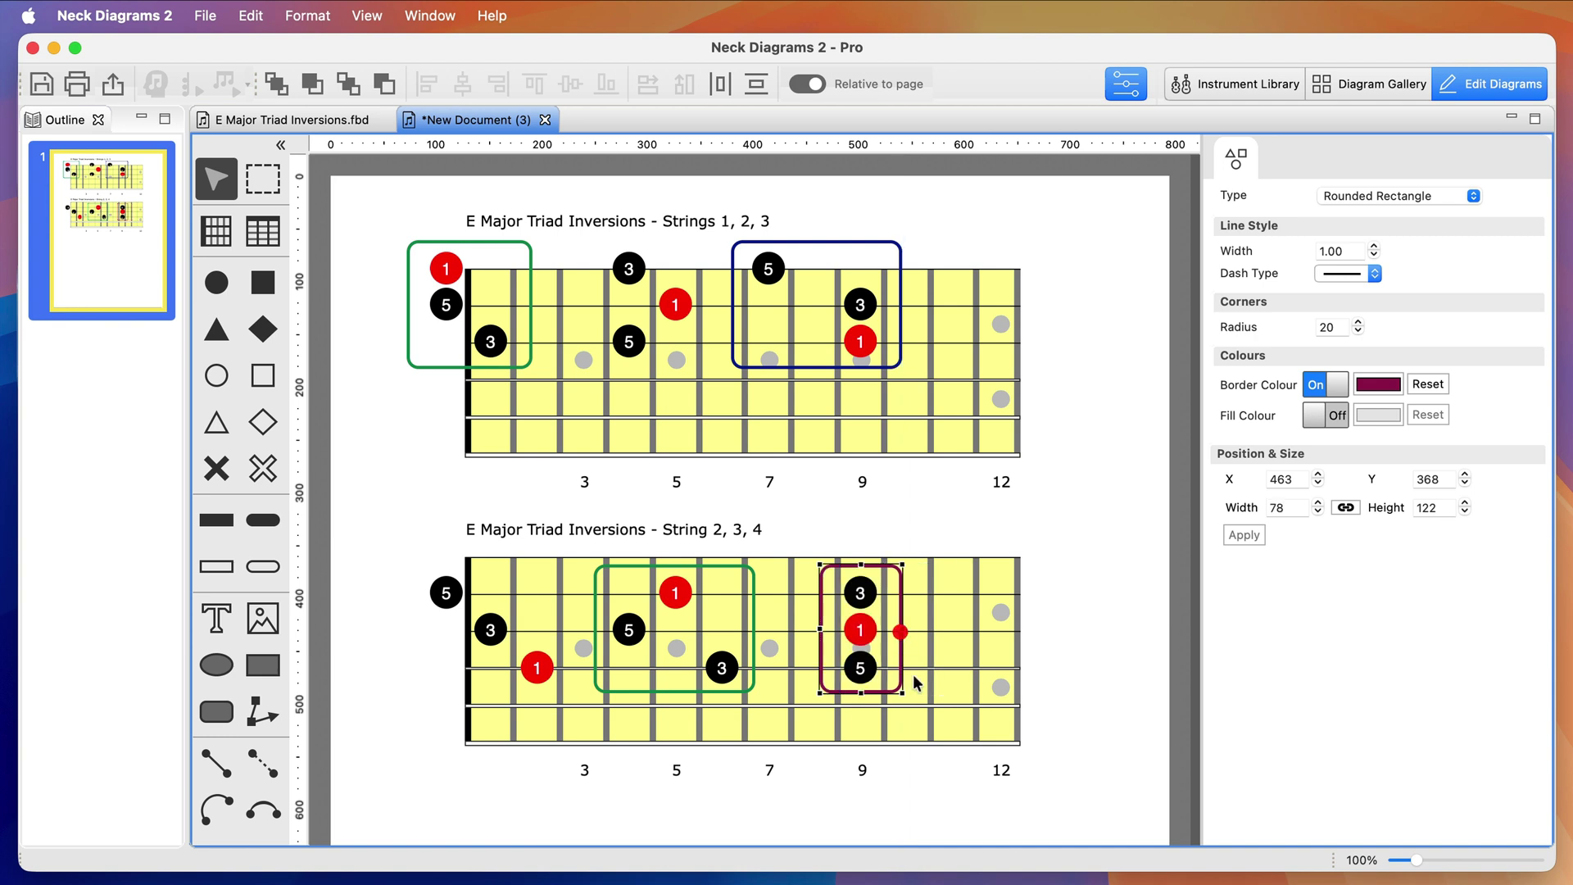
Copy the navy box onto the lower first shape, narrow it, and tighten the upper green box.
left_click(801, 366)
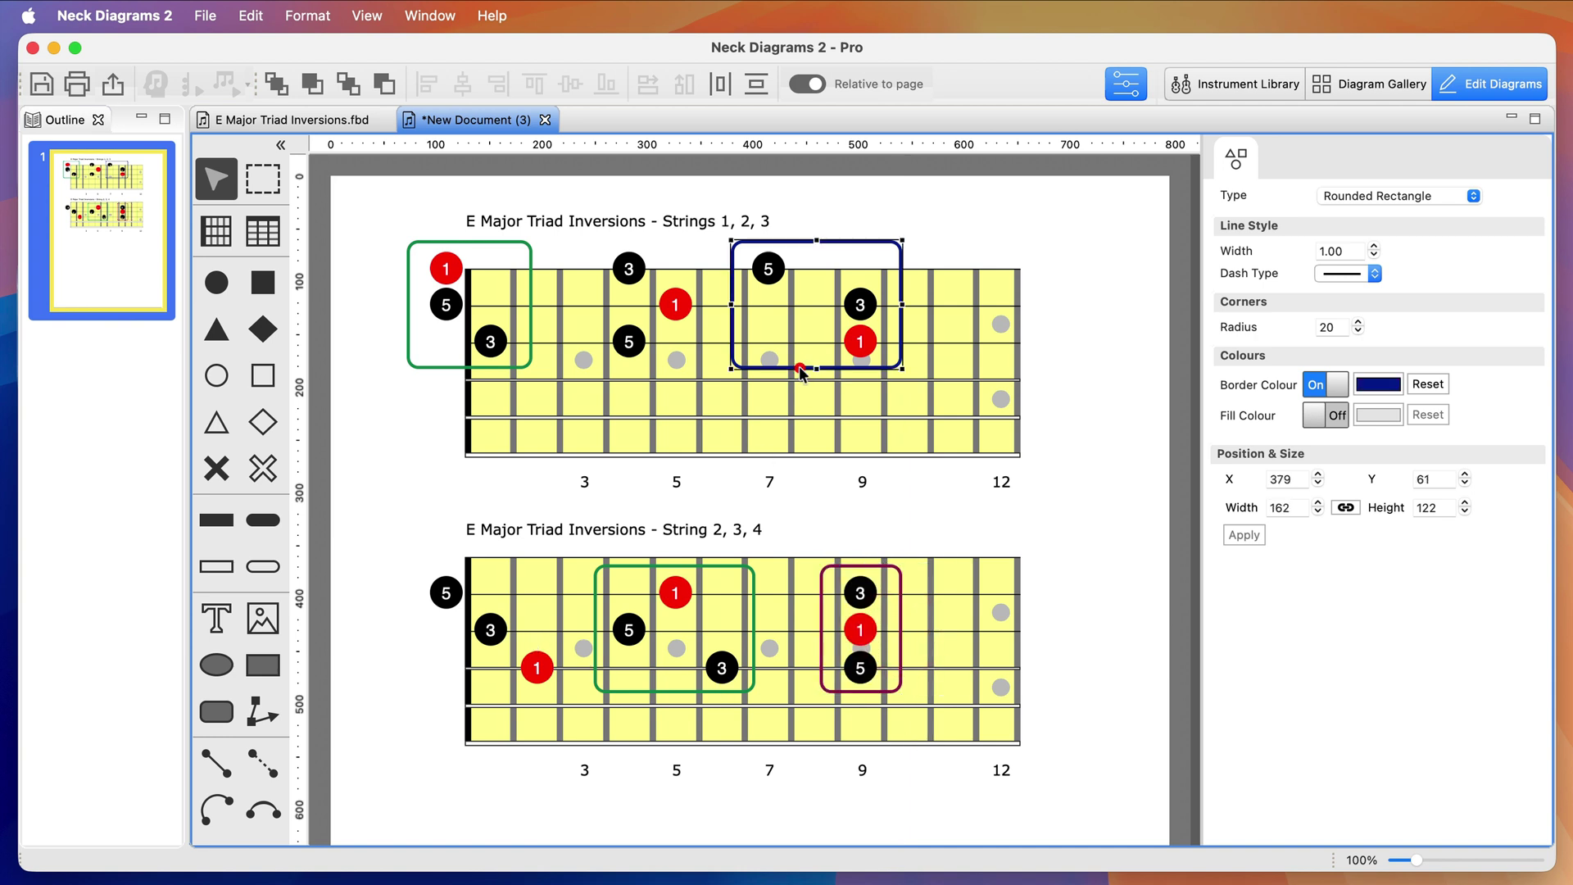
left_click_drag(801, 367, 479, 690)
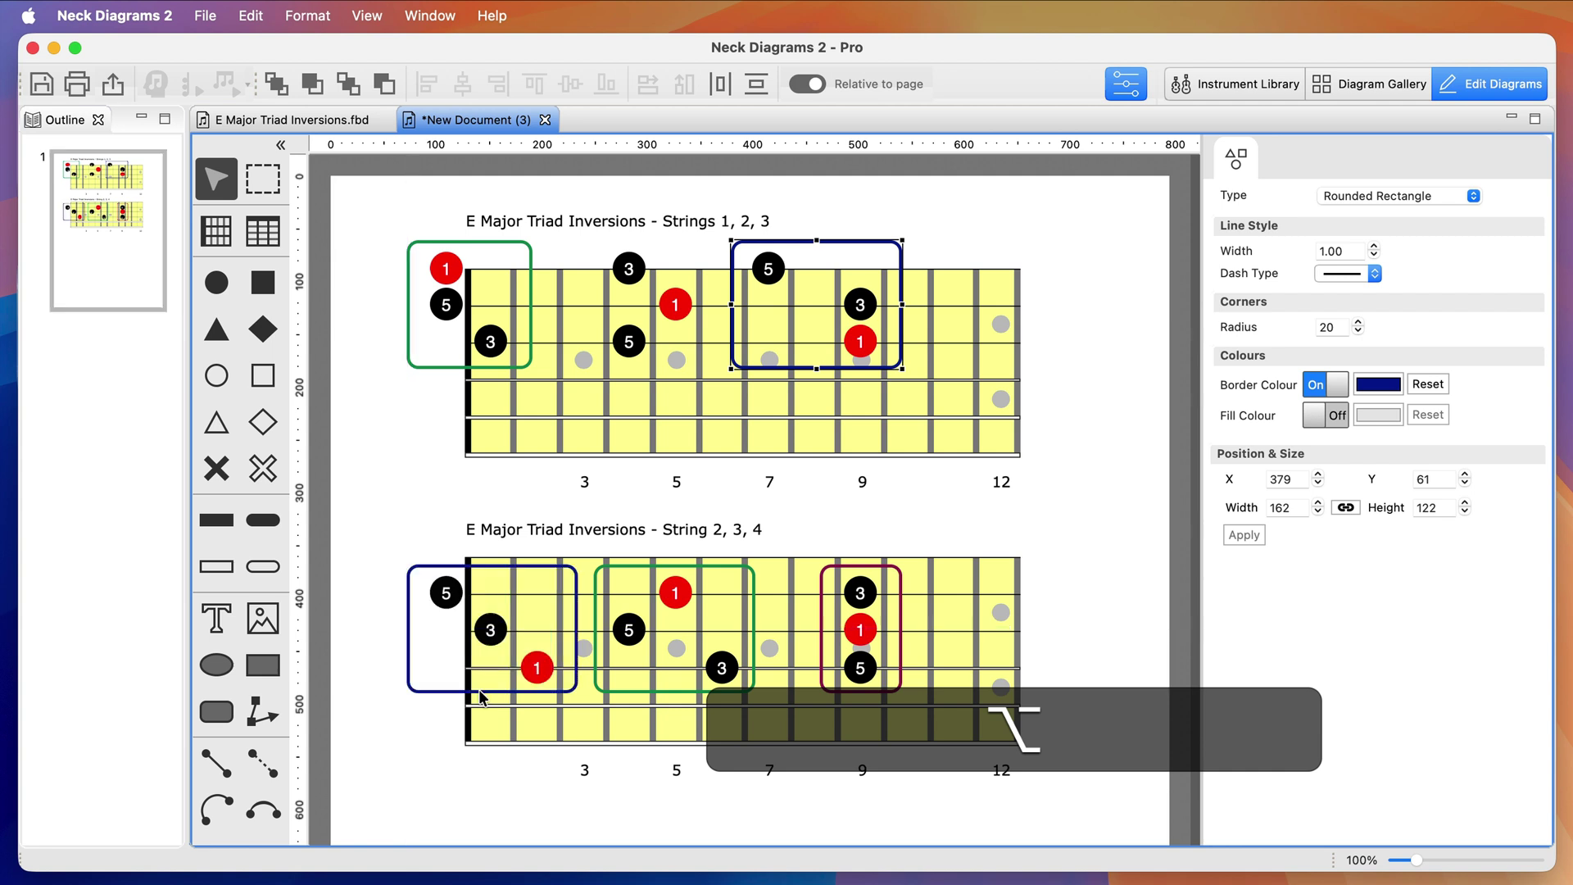
left_click(409, 626)
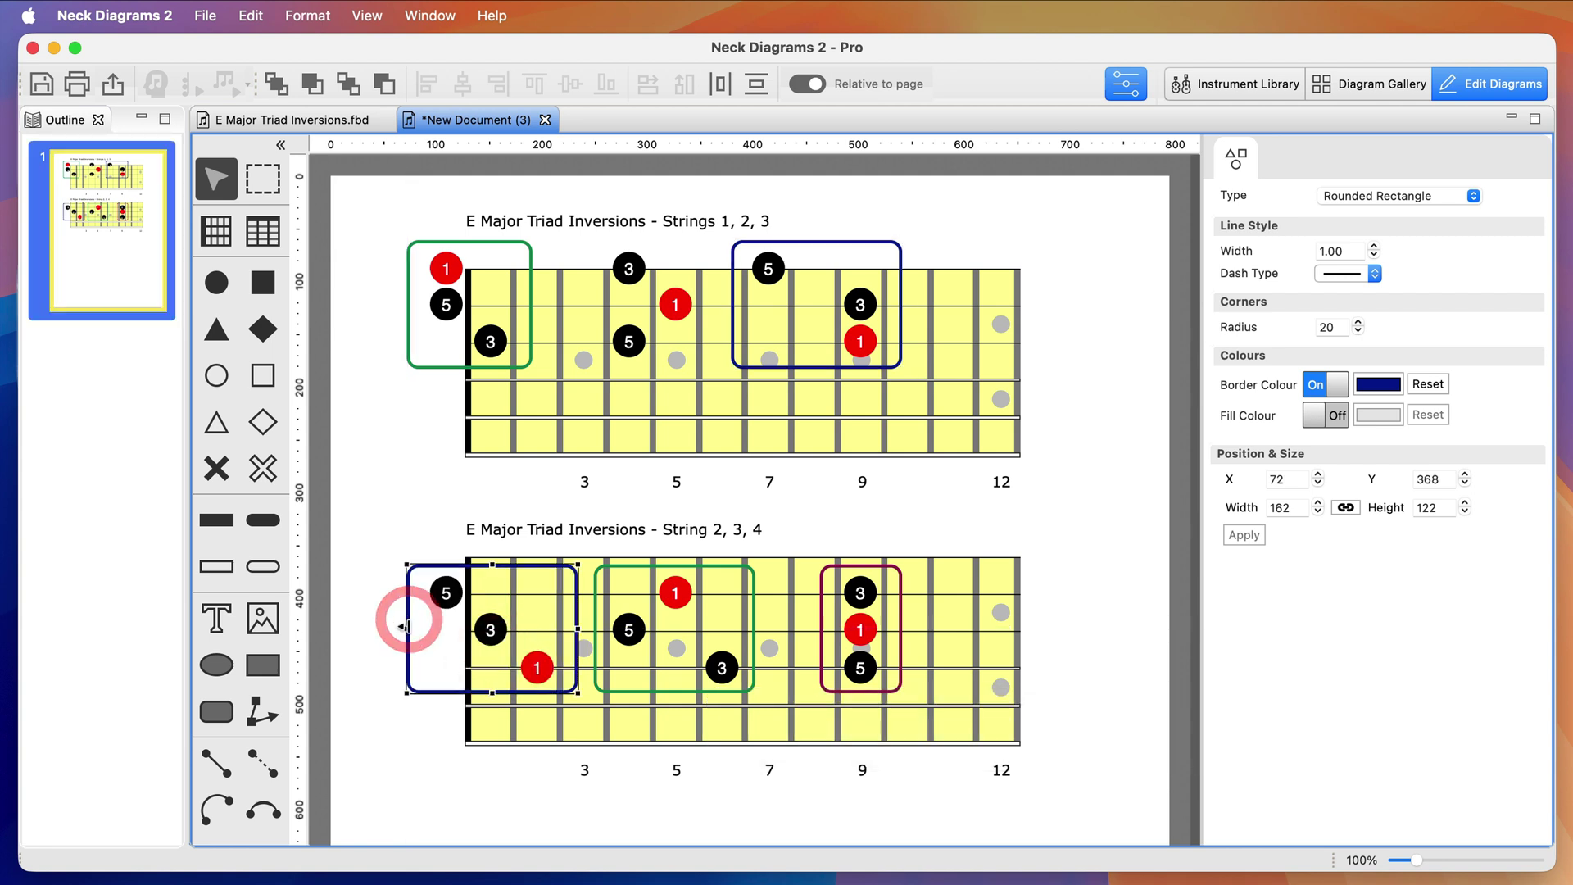
left_click_drag(408, 629, 447, 633)
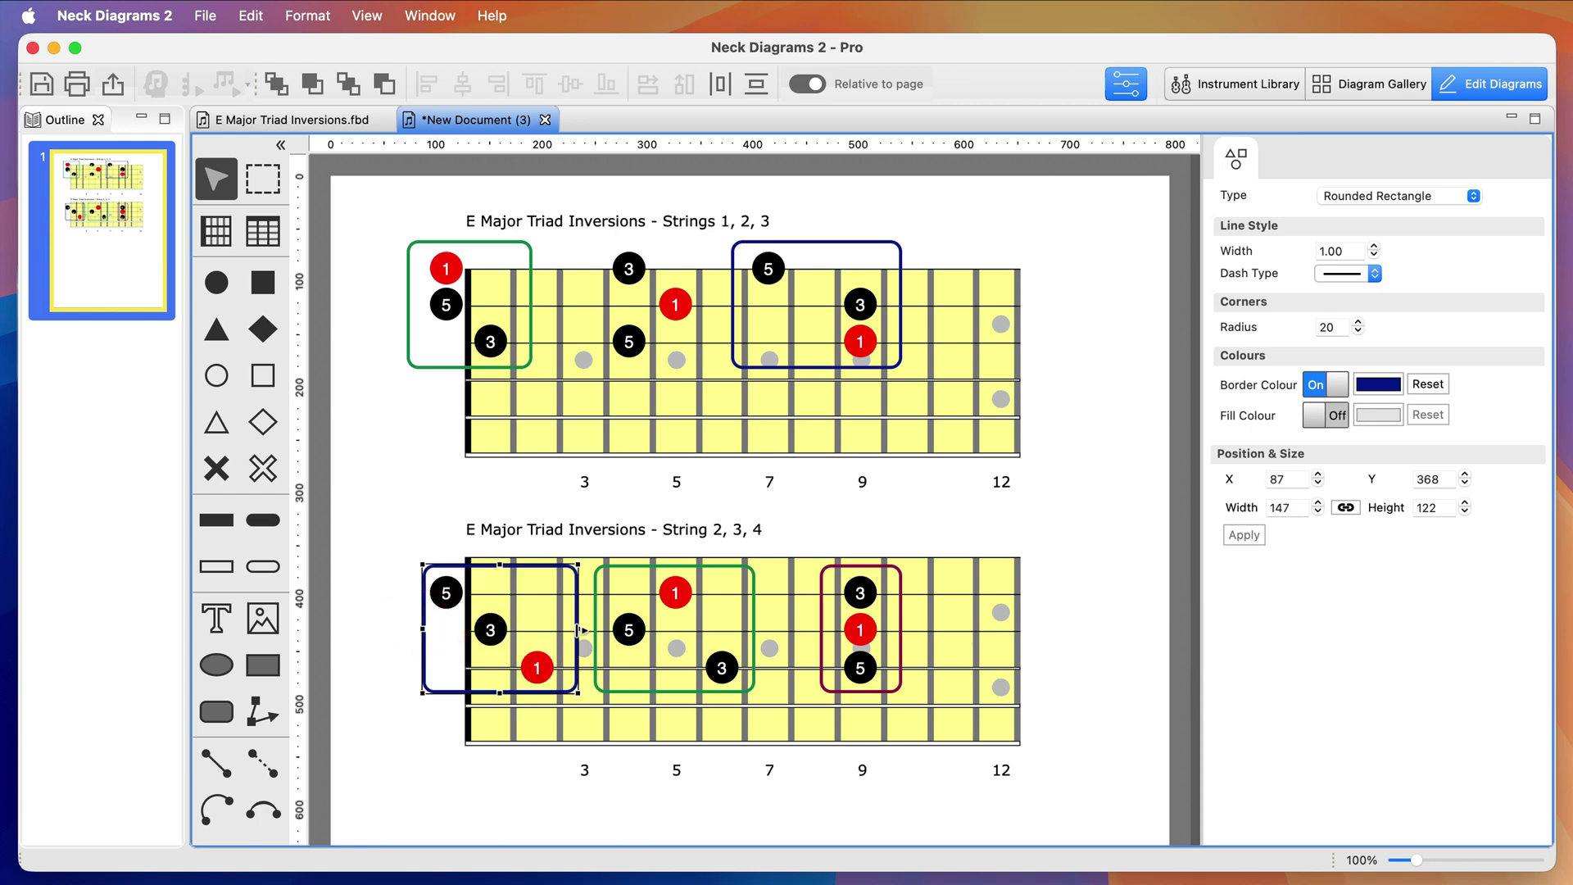
left_click_drag(578, 630, 571, 631)
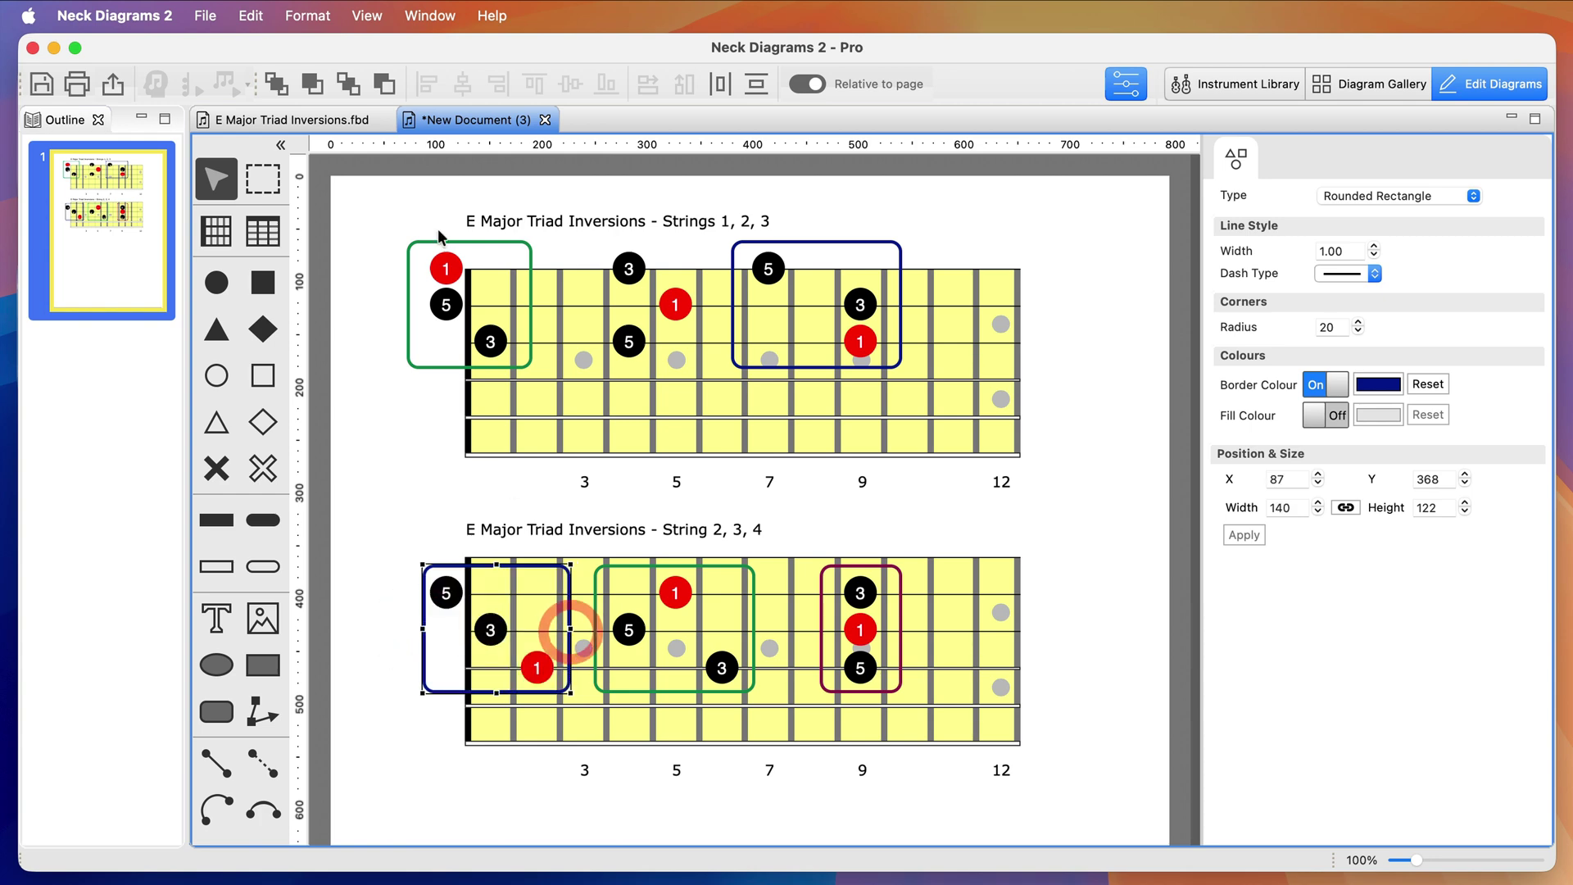
left_click(408, 305)
left_click_drag(409, 305, 414, 307)
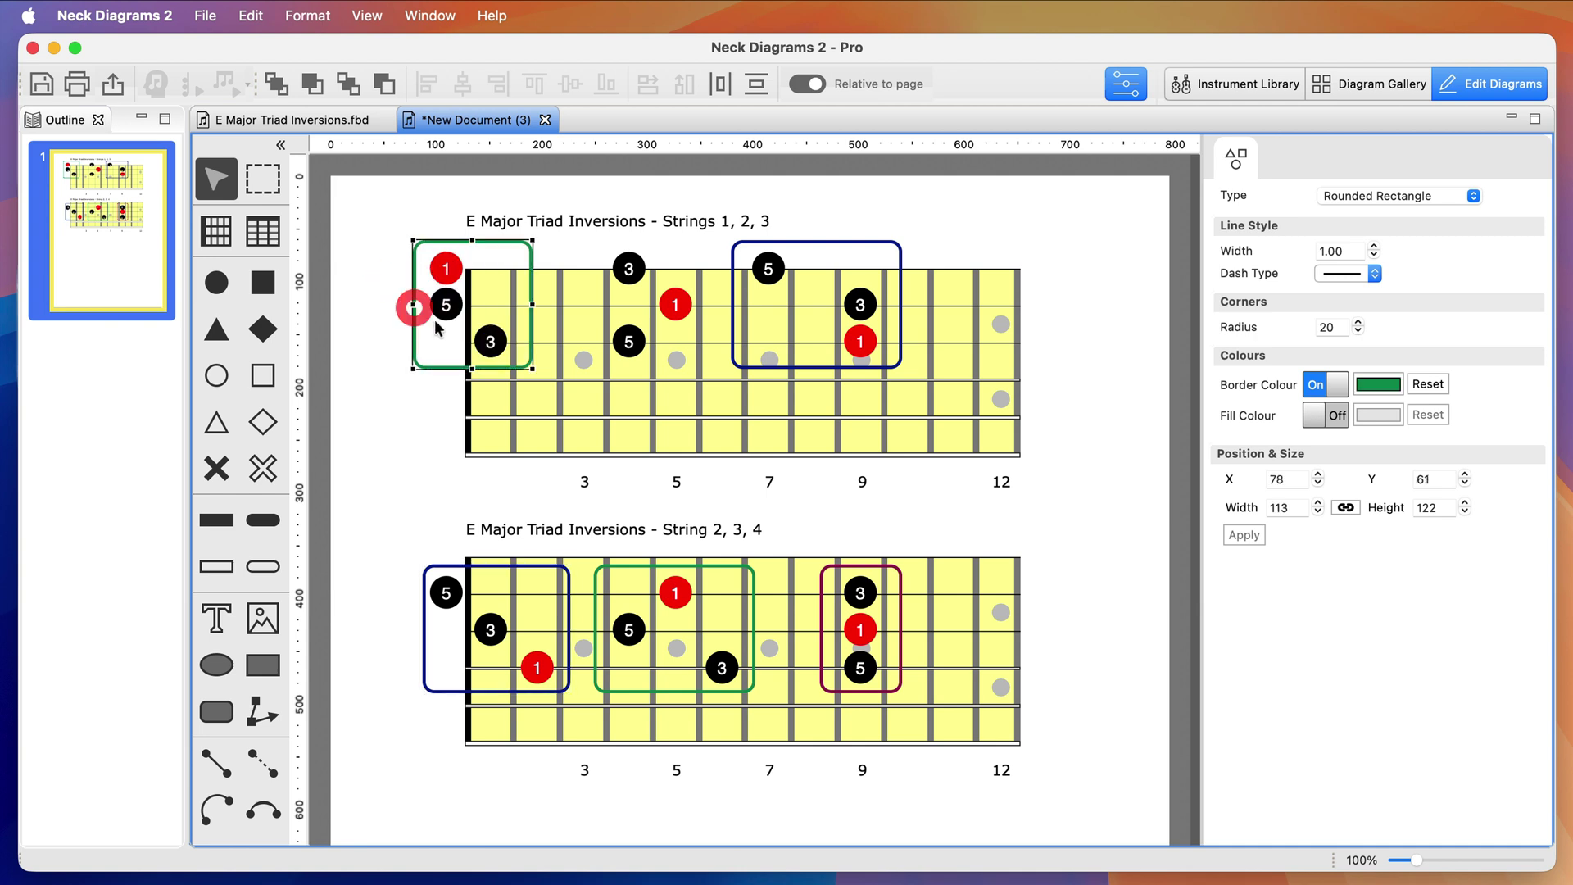
left_click(412, 477)
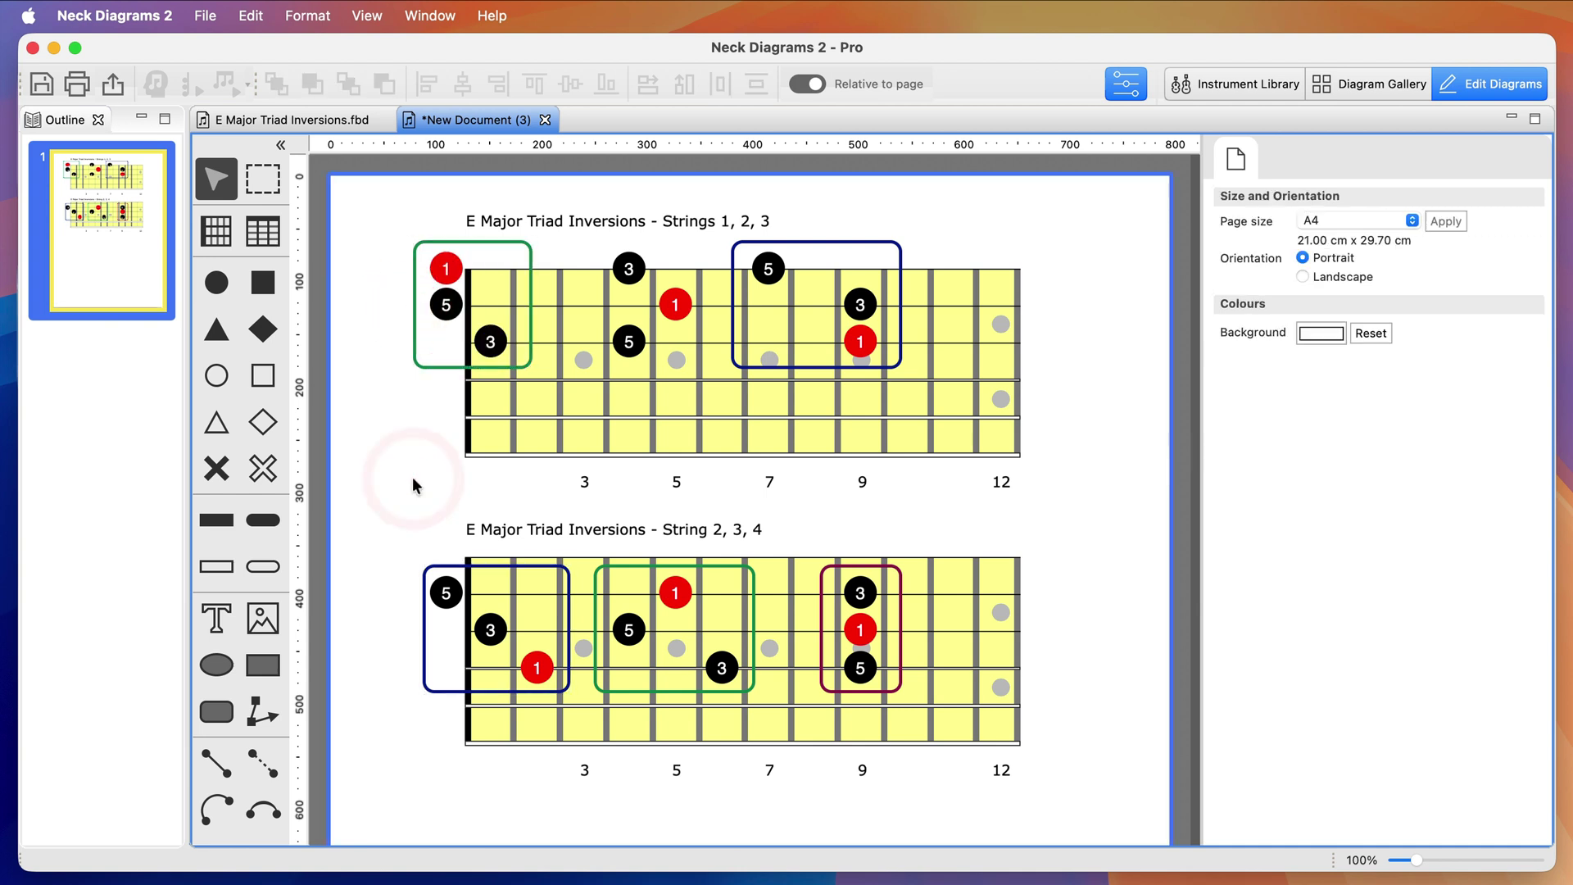